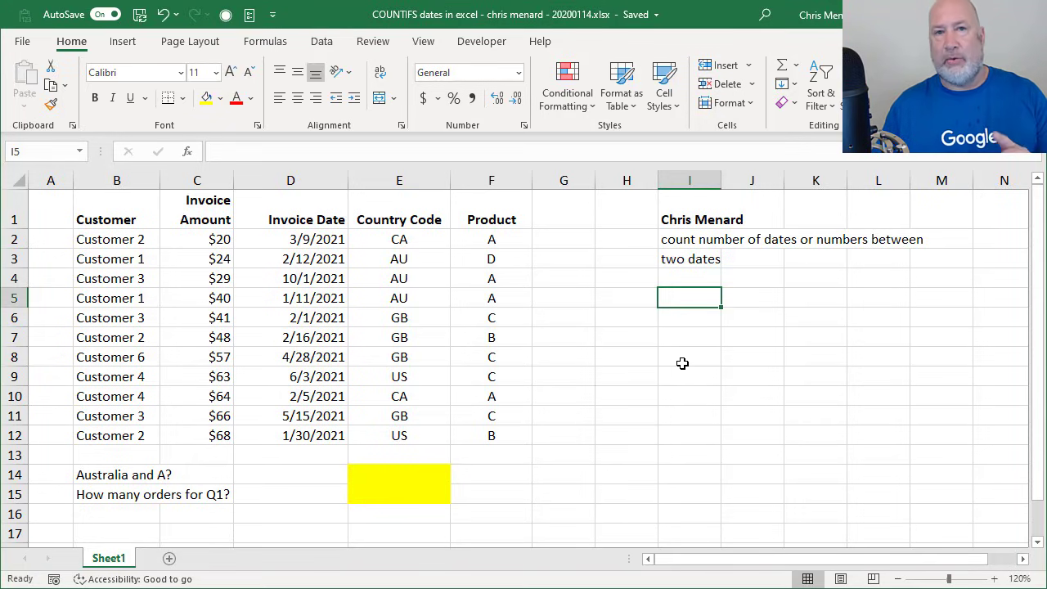
- Enter =COUNTIF(F2:F12,"a") in H5 to count product A orders, giving 4
{"action": "left_click", "coordinate": [610, 300]}
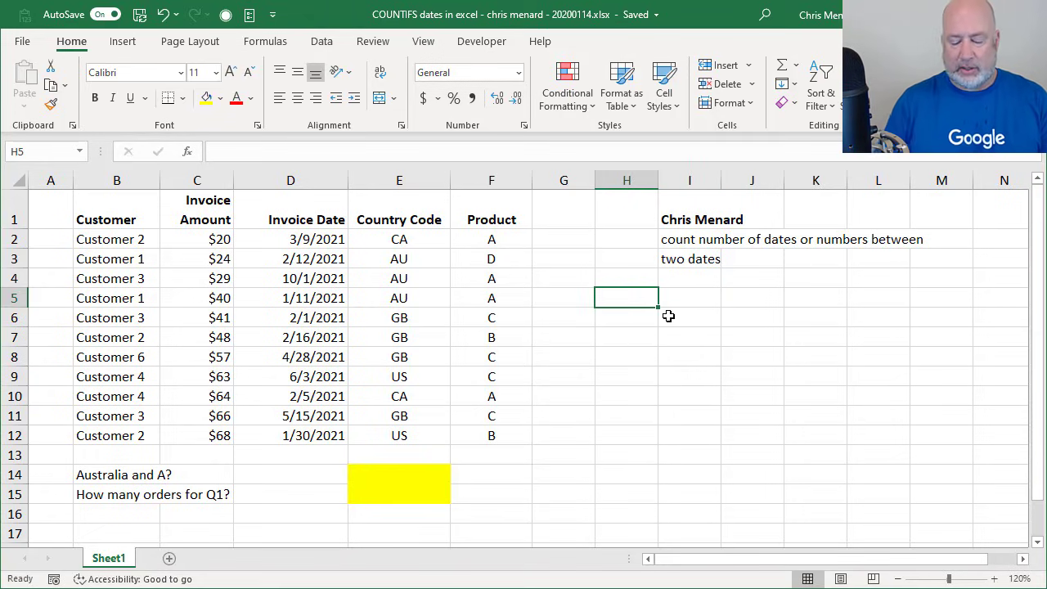
{"action": "type", "text": "="}
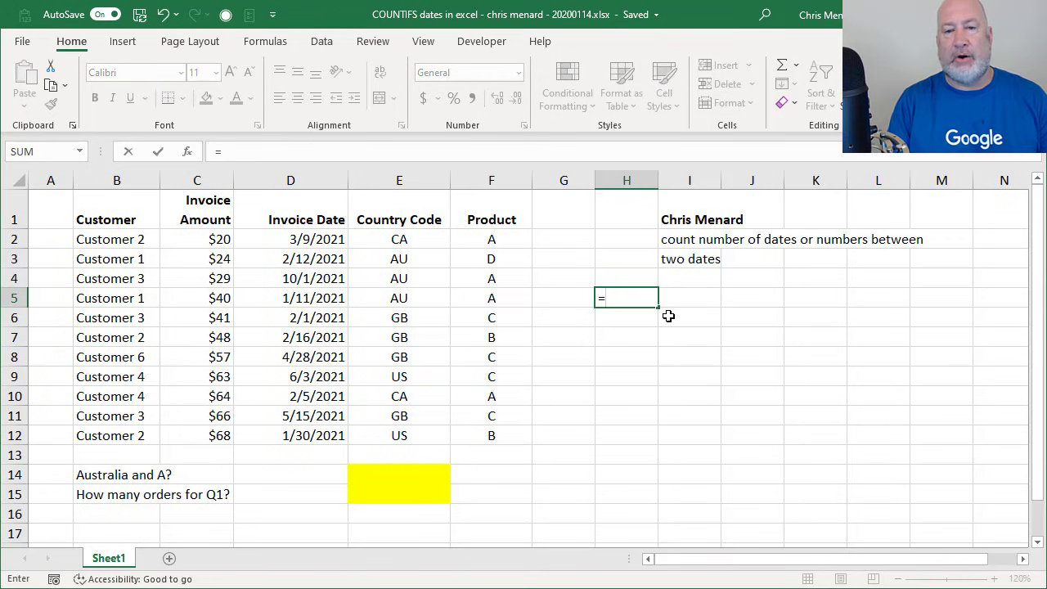
{"action": "key", "text": "Escape"}
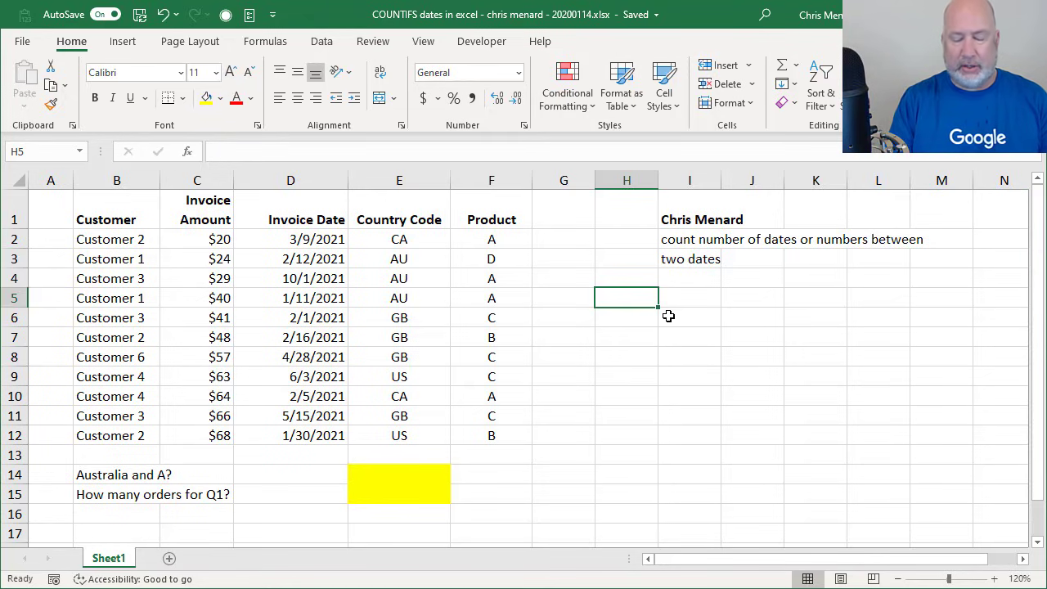
{"action": "type", "text": "=counit"}
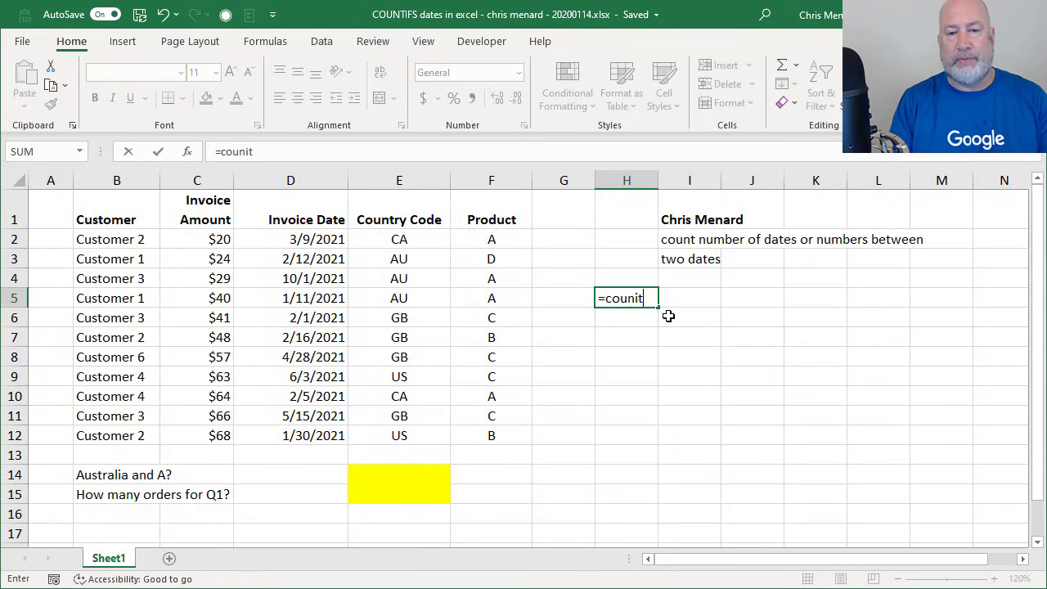
{"action": "key", "text": "BackSpace"}
{"action": "key", "text": "BackSpace"}
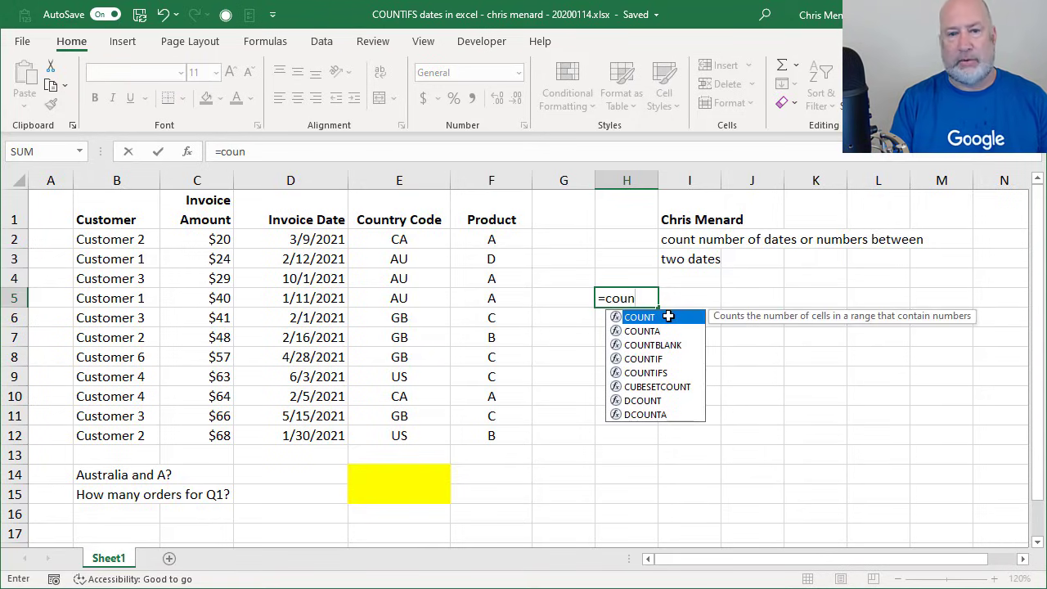
{"action": "type", "text": "if"}
{"action": "key", "text": "Tab"}
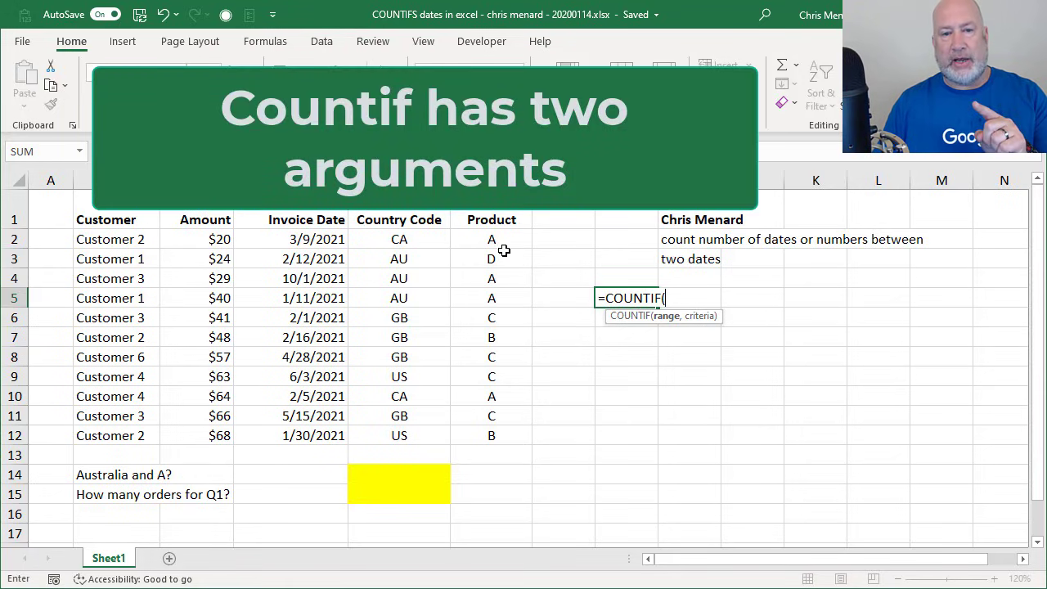
{"action": "left_click_drag", "start_coordinate": [495, 240], "coordinate": [508, 430]}
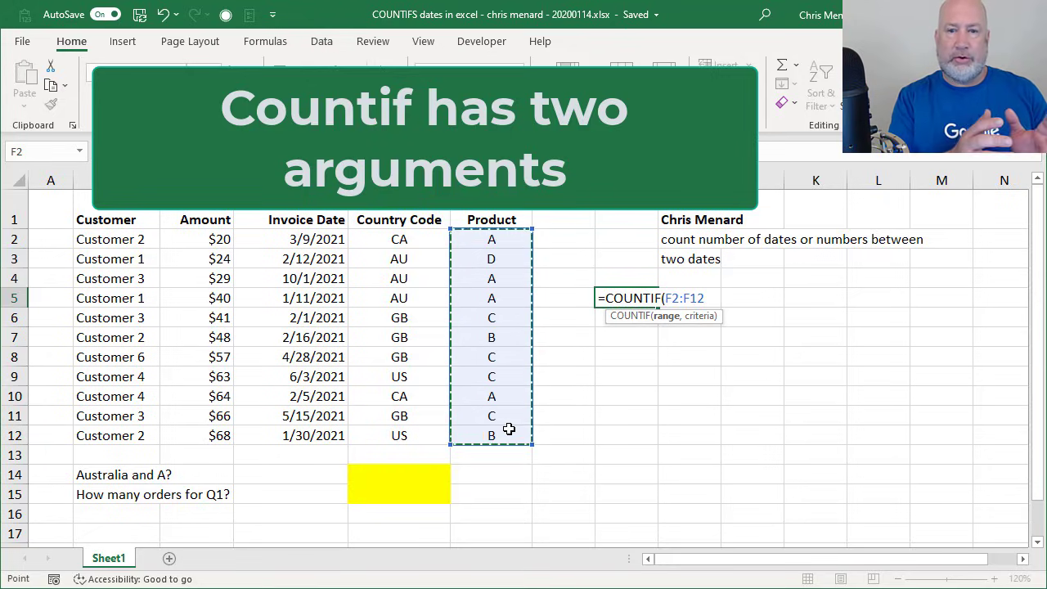
{"action": "type", "text": ","}
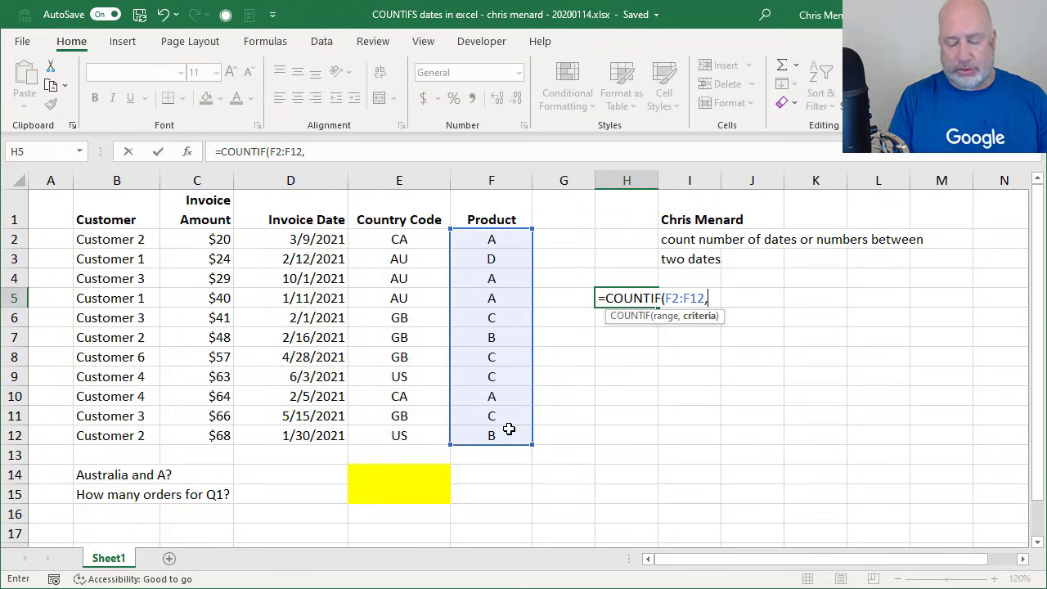
{"action": "type", "text": "\""}
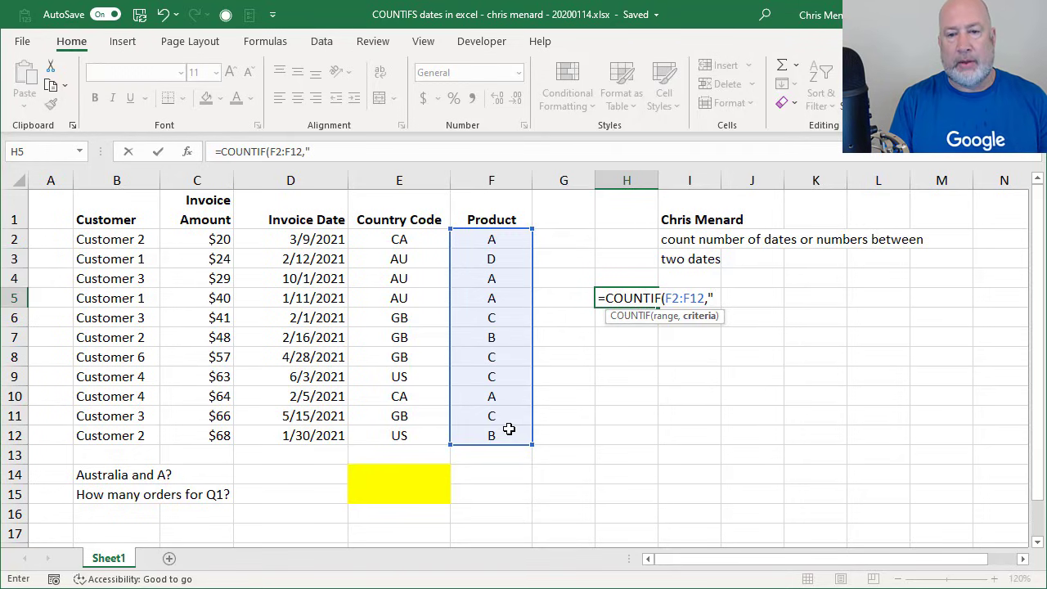
{"action": "type", "text": "a\""}
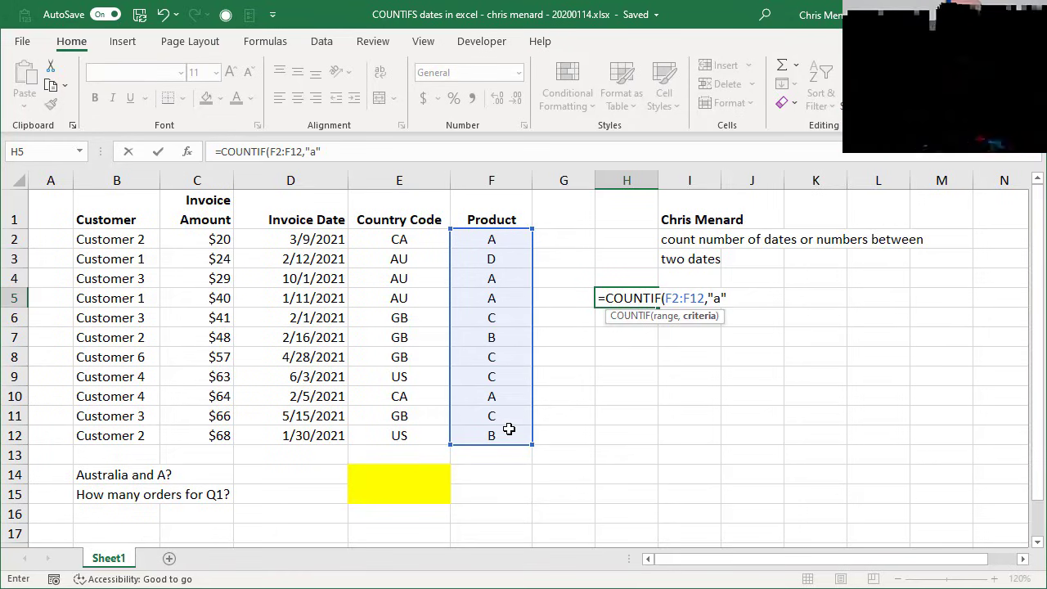
{"action": "type", "text": ")"}
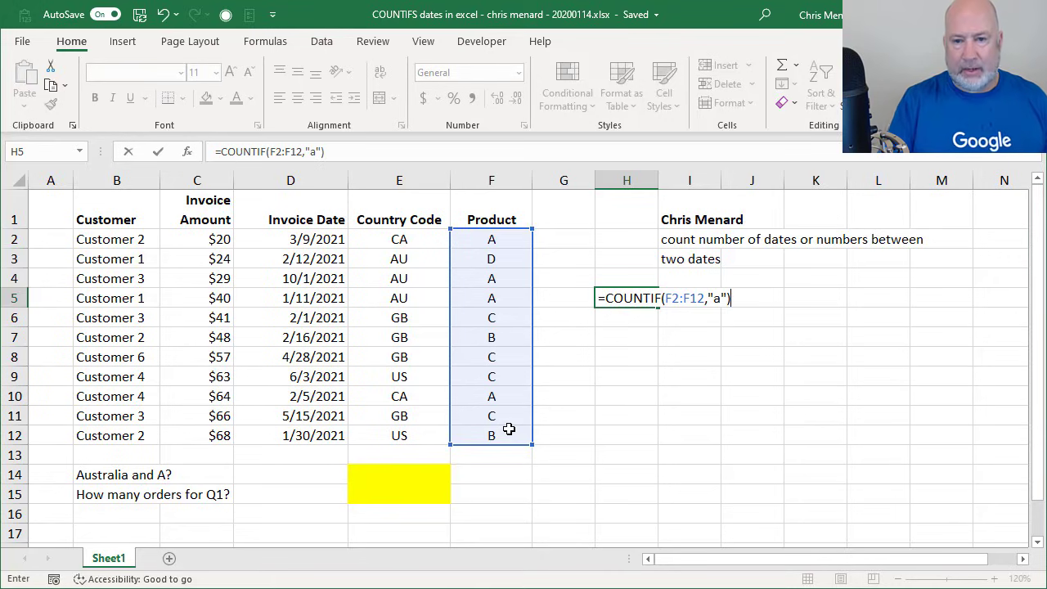
{"action": "key", "text": "ctrl+Return"}
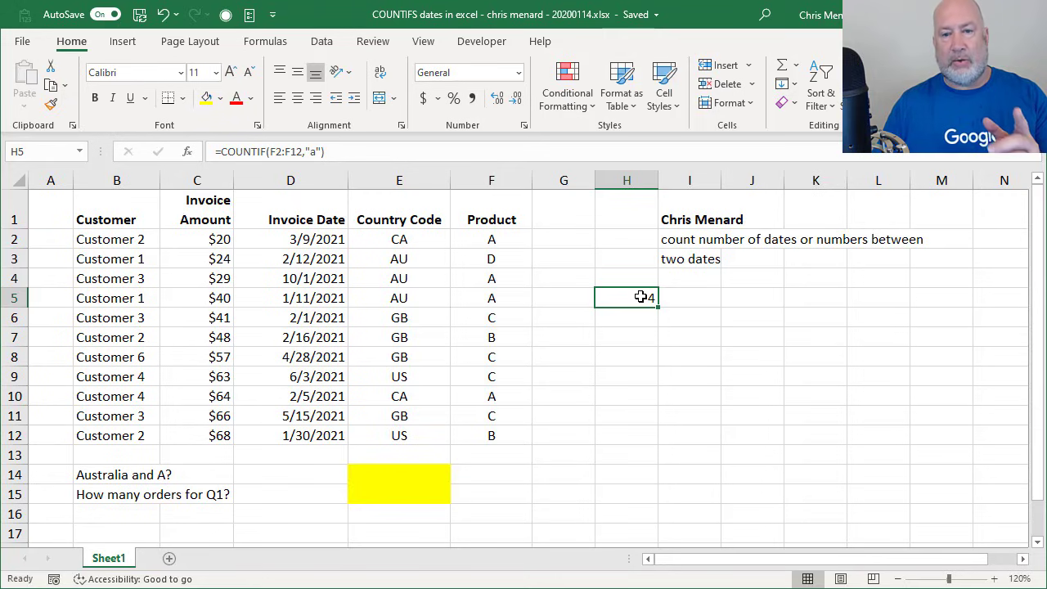
{"action": "left_click", "coordinate": [709, 297]}
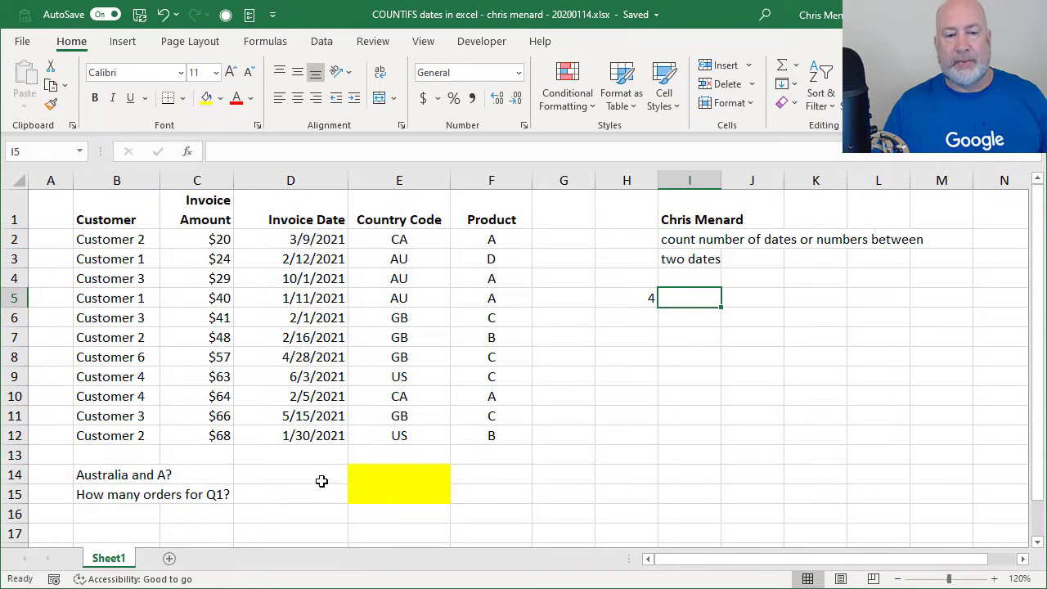
{"action": "left_click", "coordinate": [362, 473]}
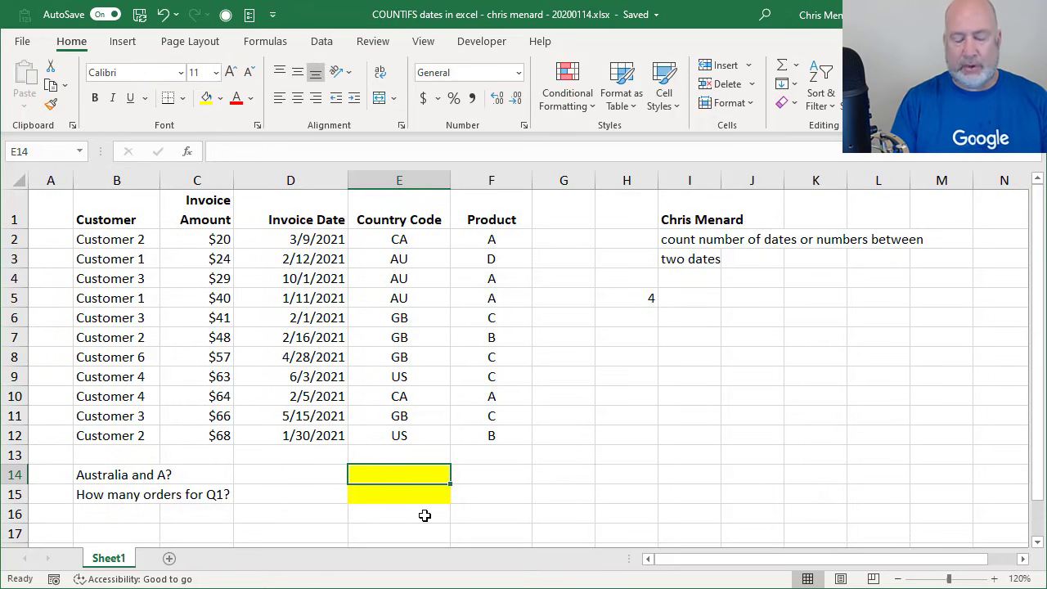
- Enter =COUNTIFS(E2:E12,"au",F2:F12,"a") in E14
{"action": "type", "text": "=coun"}
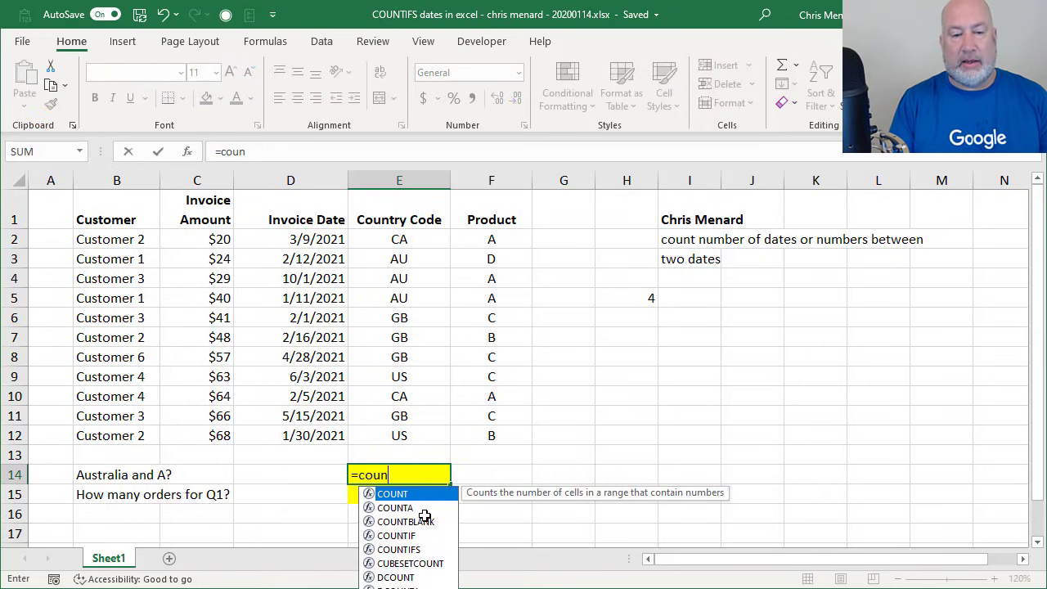
{"action": "type", "text": "tifs"}
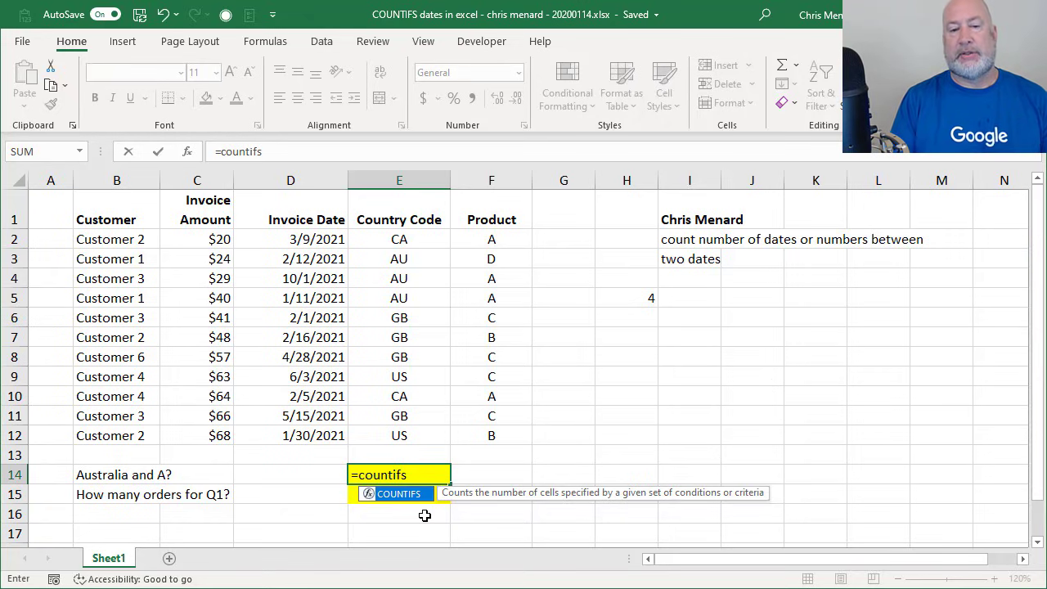
{"action": "key", "text": "Tab"}
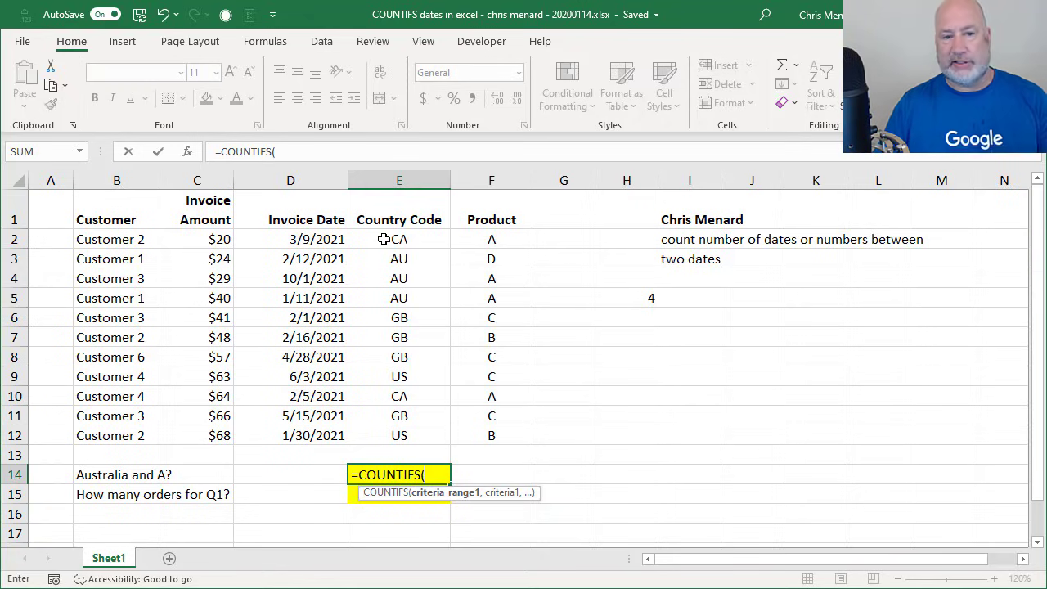
{"action": "left_click_drag", "start_coordinate": [383, 239], "coordinate": [387, 438]}
{"action": "type", "text": ","}
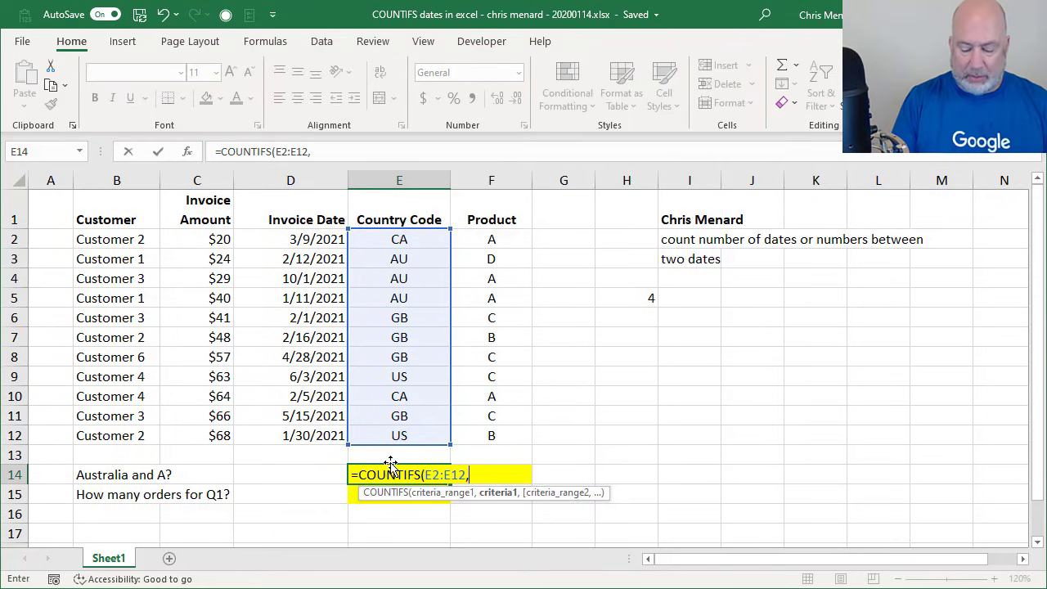
{"action": "type", "text": "\"au"}
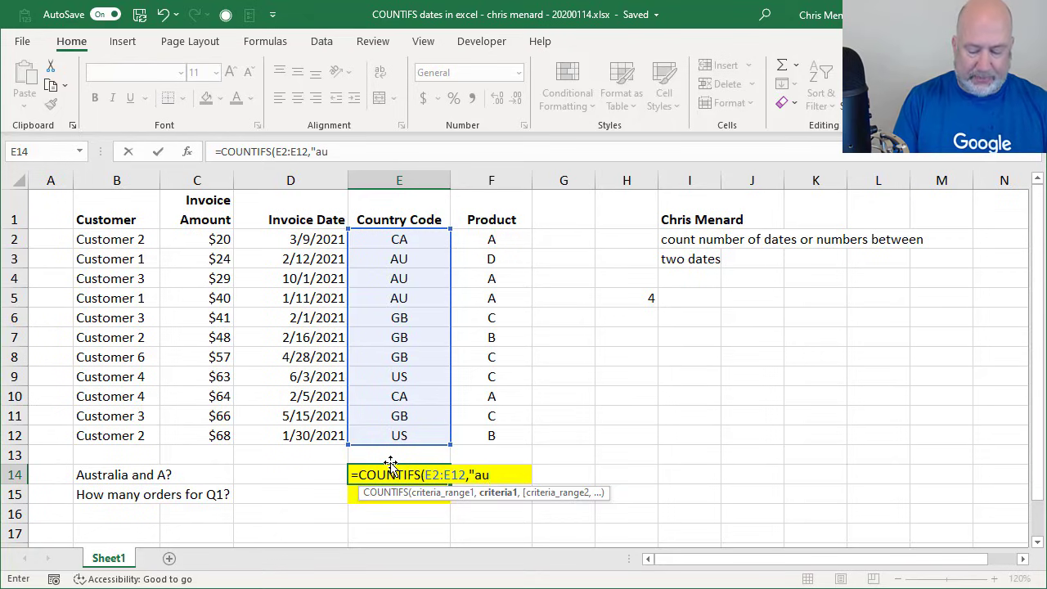
{"action": "type", "text": "\","}
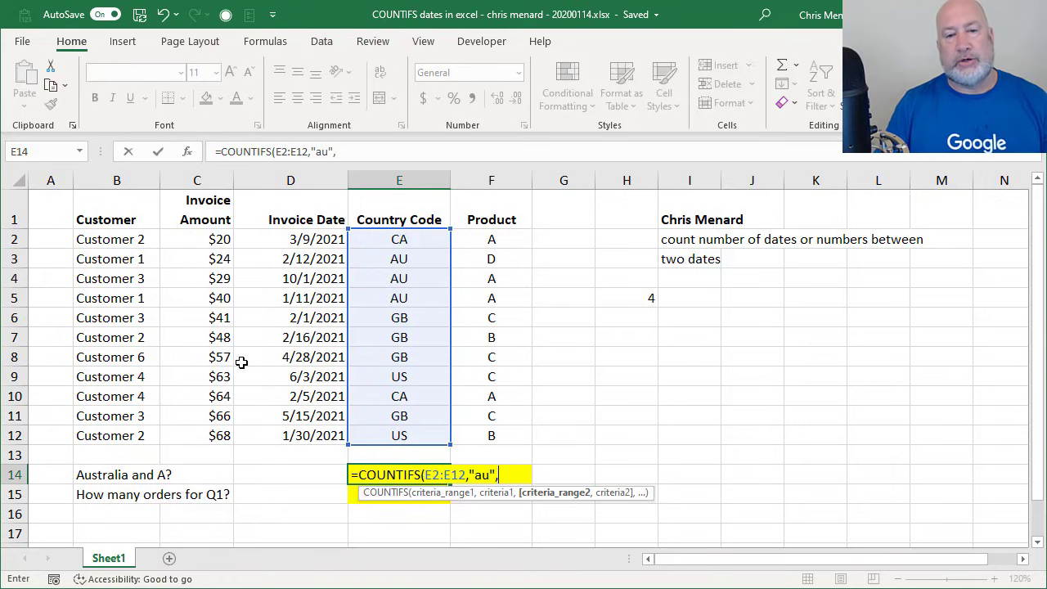
{"action": "left_click_drag", "start_coordinate": [482, 241], "coordinate": [481, 439]}
{"action": "type", "text": ","}
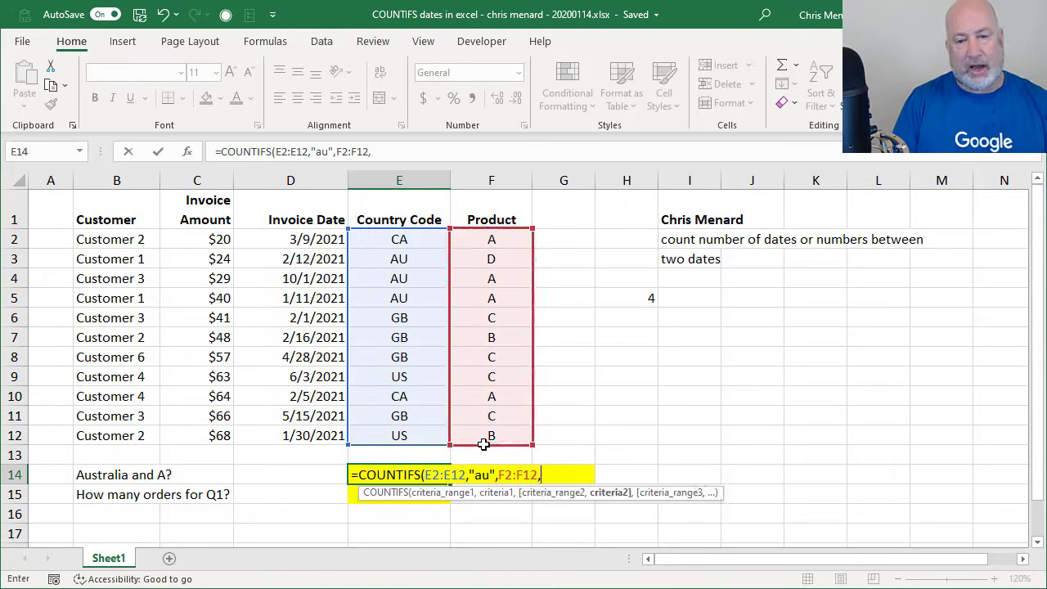
{"action": "type", "text": "\"a\")"}
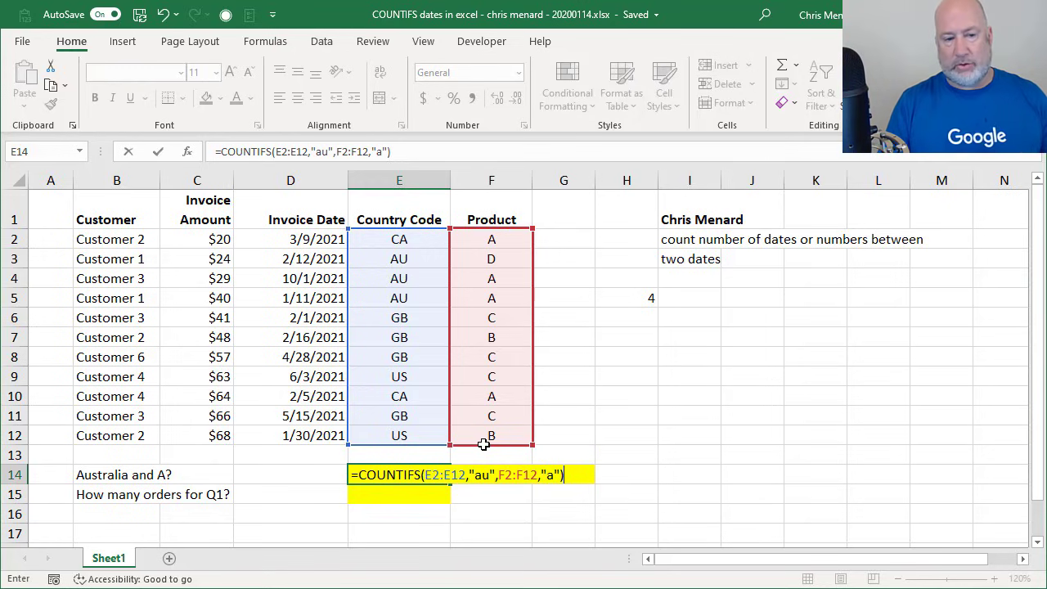
{"action": "key", "text": "ctrl+Return"}
- Check the country and product entries in rows 3 and 4 to verify the AU and A count
{"action": "left_click", "coordinate": [454, 316]}
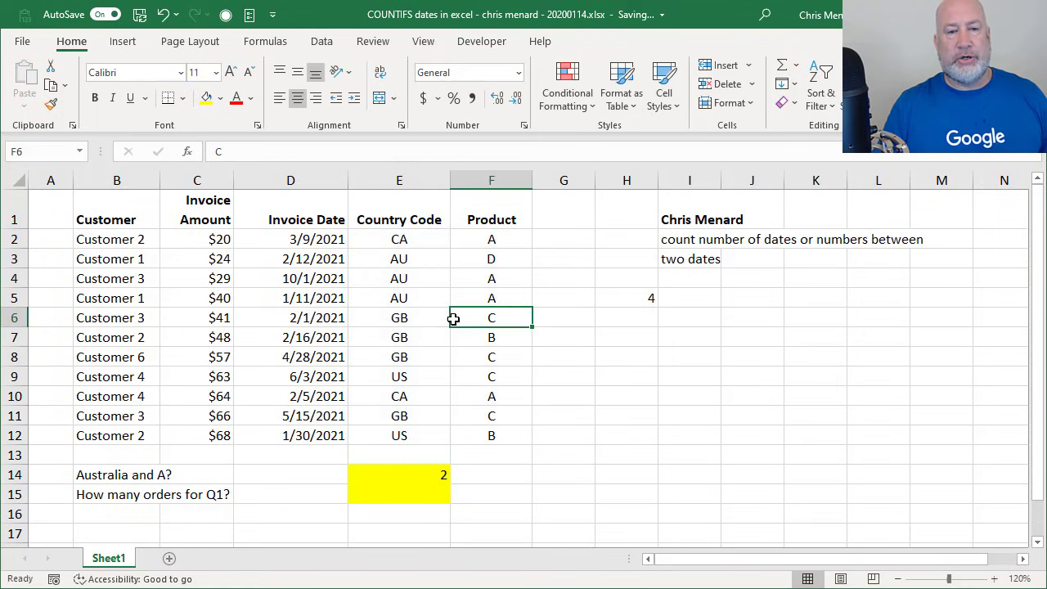
{"action": "left_click", "coordinate": [400, 259]}
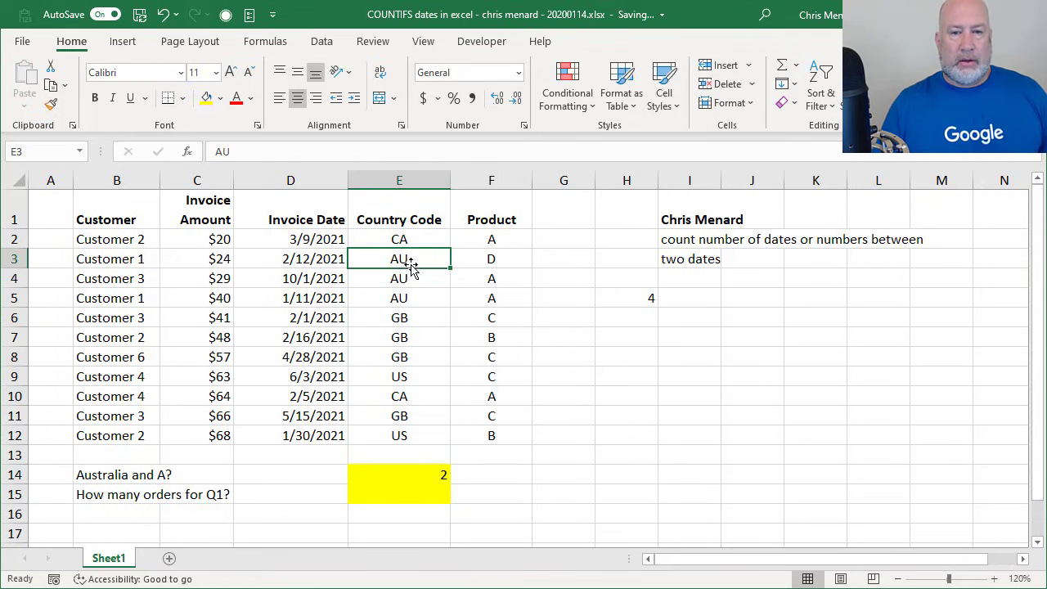
{"action": "left_click_drag", "start_coordinate": [409, 278], "coordinate": [462, 275]}
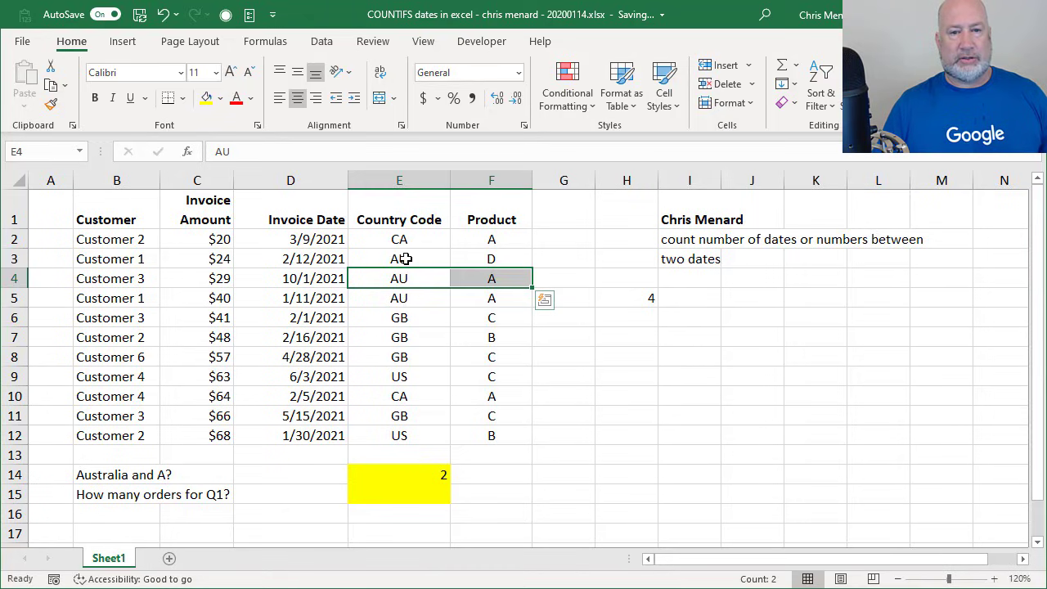
{"action": "left_click_drag", "start_coordinate": [407, 260], "coordinate": [487, 260]}
{"action": "left_click", "coordinate": [487, 260]}
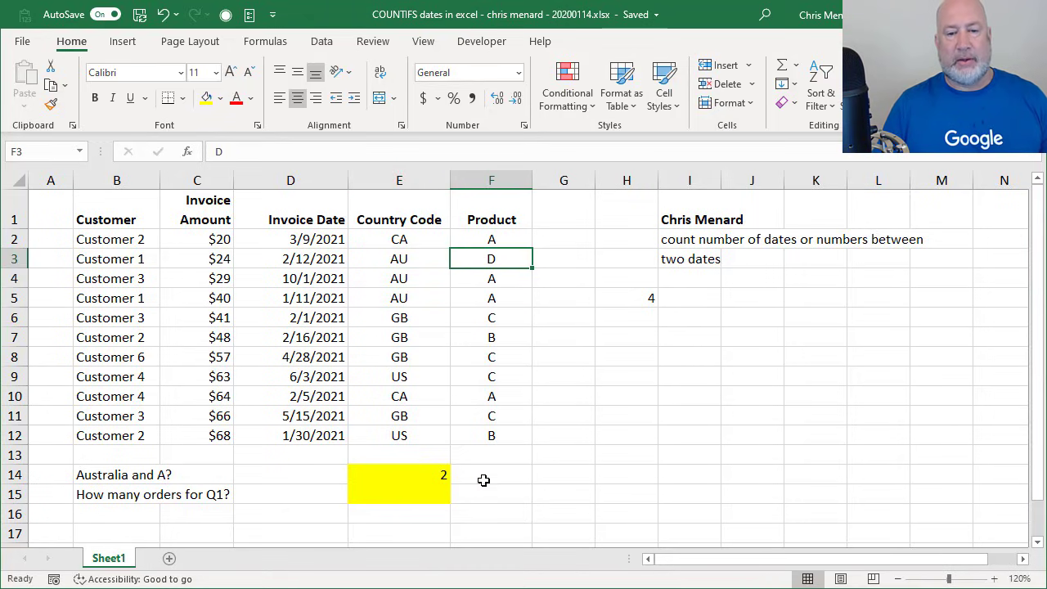
{"action": "left_click", "coordinate": [558, 476]}
- Enter =FORMULATEXT(E14) in F14 to display the COUNTIFS formula as text
{"action": "left_click", "coordinate": [509, 478]}
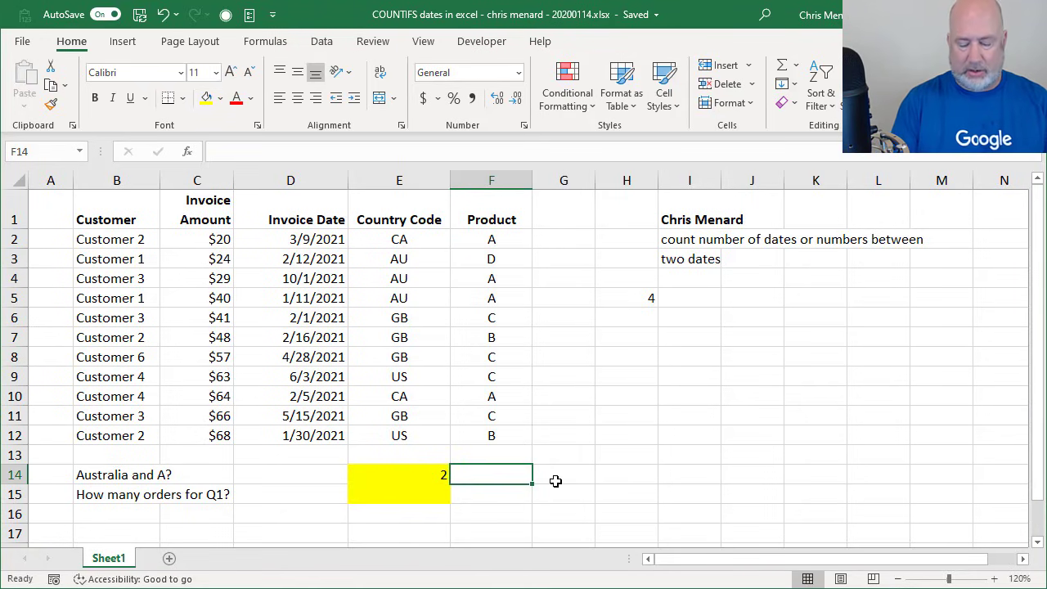
{"action": "type", "text": "=f"}
{"action": "type", "text": "orm"}
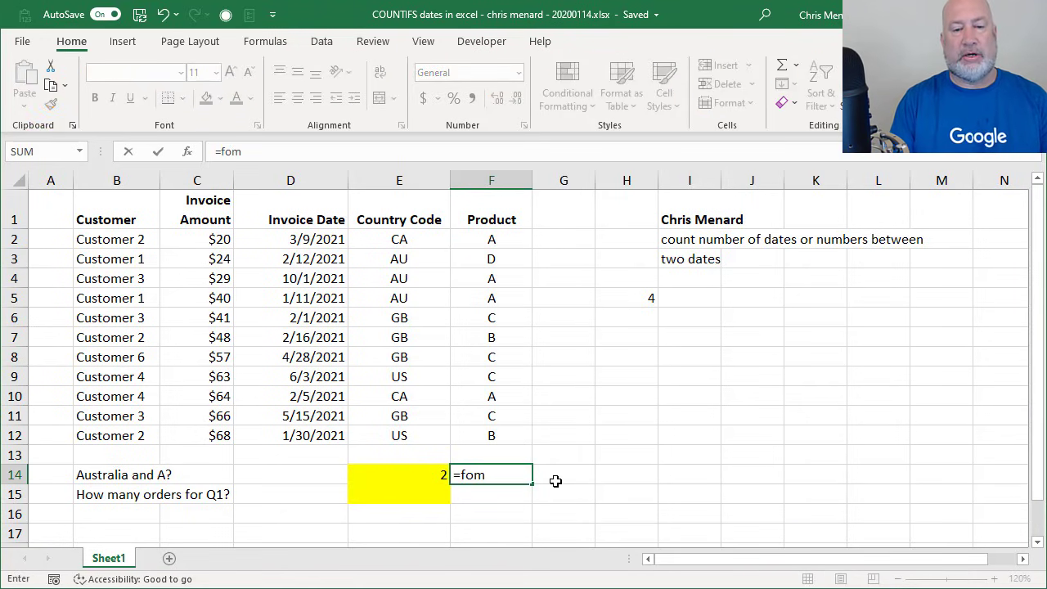
{"action": "key", "text": "Tab"}
{"action": "key", "text": "Left"}
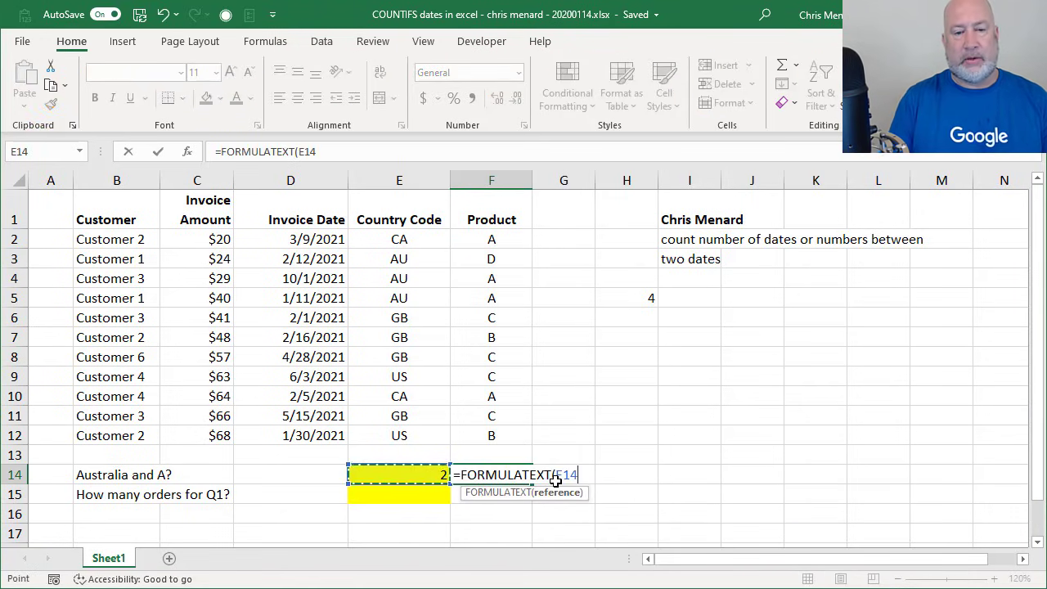
{"action": "key", "text": "Return"}
{"action": "key", "text": "Up"}
{"action": "left_click", "coordinate": [601, 401]}
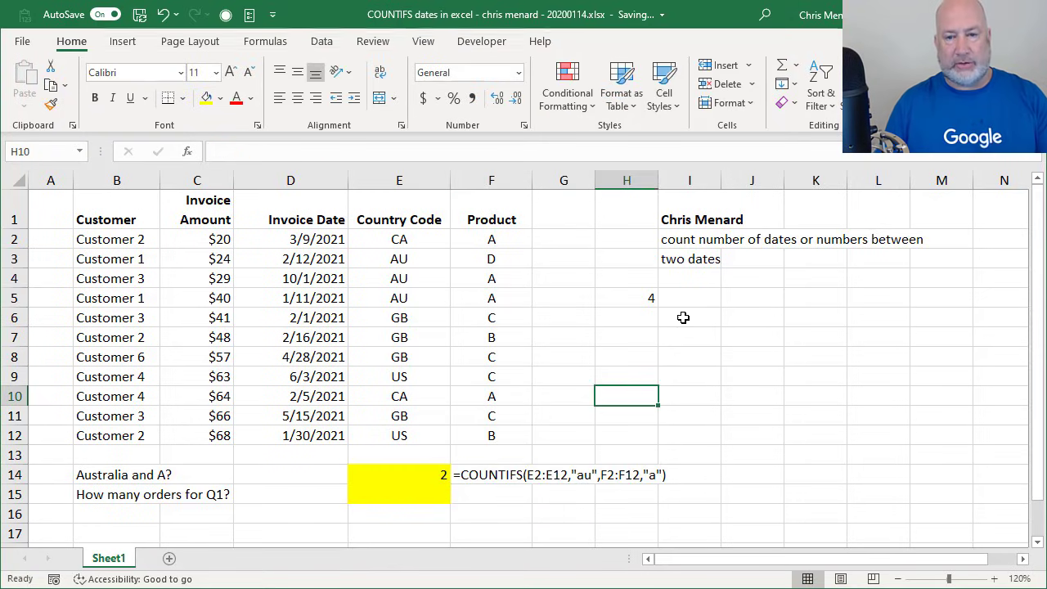
- Copy F14's FORMULATEXT formula into I5 to show H5's COUNTIF formula text
{"action": "left_click", "coordinate": [479, 476]}
{"action": "key", "text": "ctrl+c"}
{"action": "left_click", "coordinate": [696, 296]}
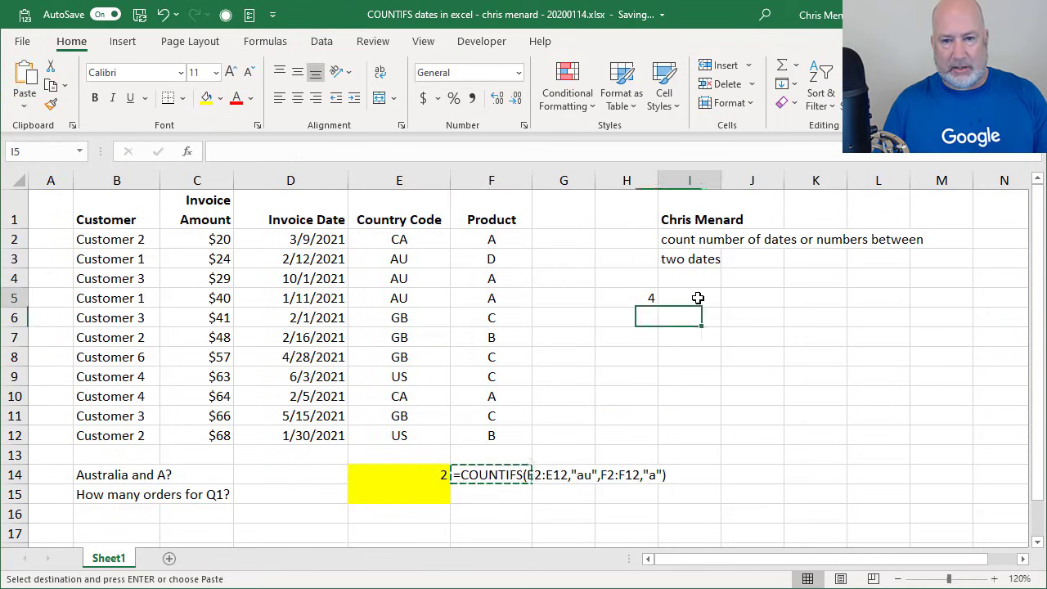
{"action": "key", "text": "ctrl+v"}
{"action": "key", "text": "Escape"}
{"action": "key", "text": "Return"}
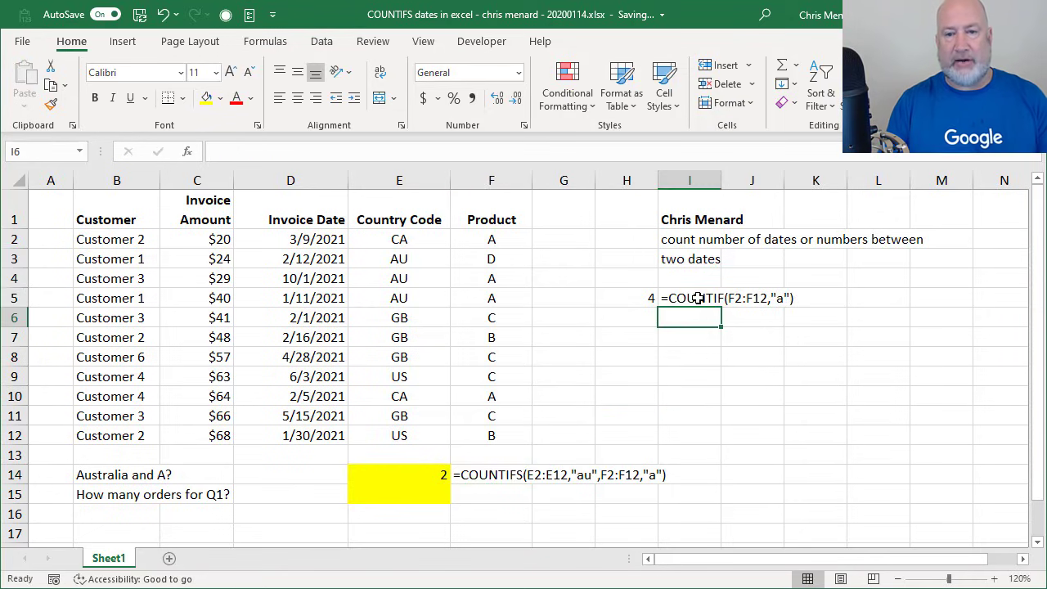
{"action": "left_click", "coordinate": [711, 297]}
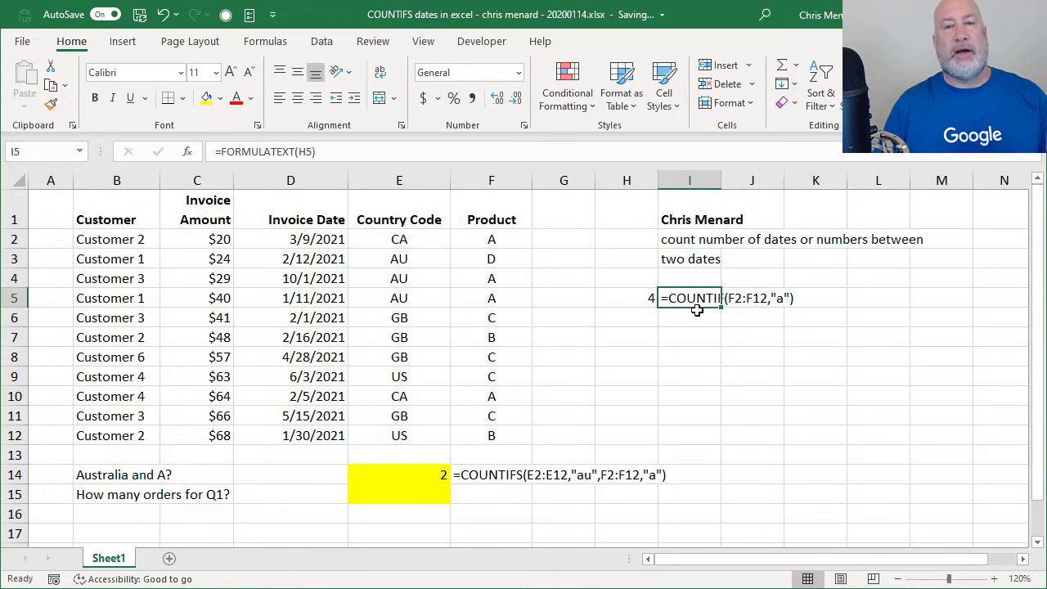
{"action": "left_click", "coordinate": [489, 475]}
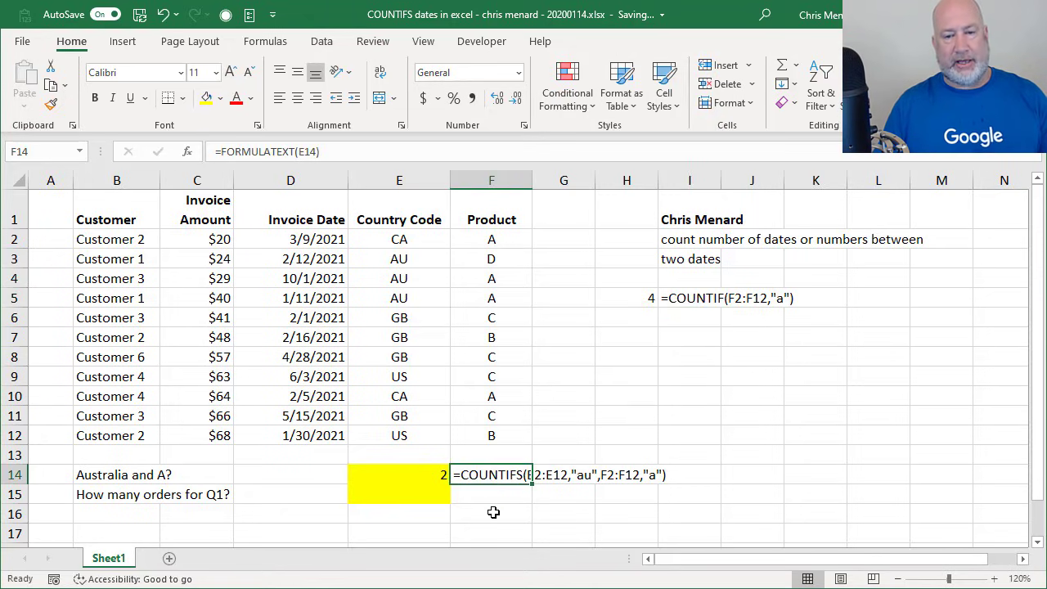
{"action": "left_click", "coordinate": [492, 489]}
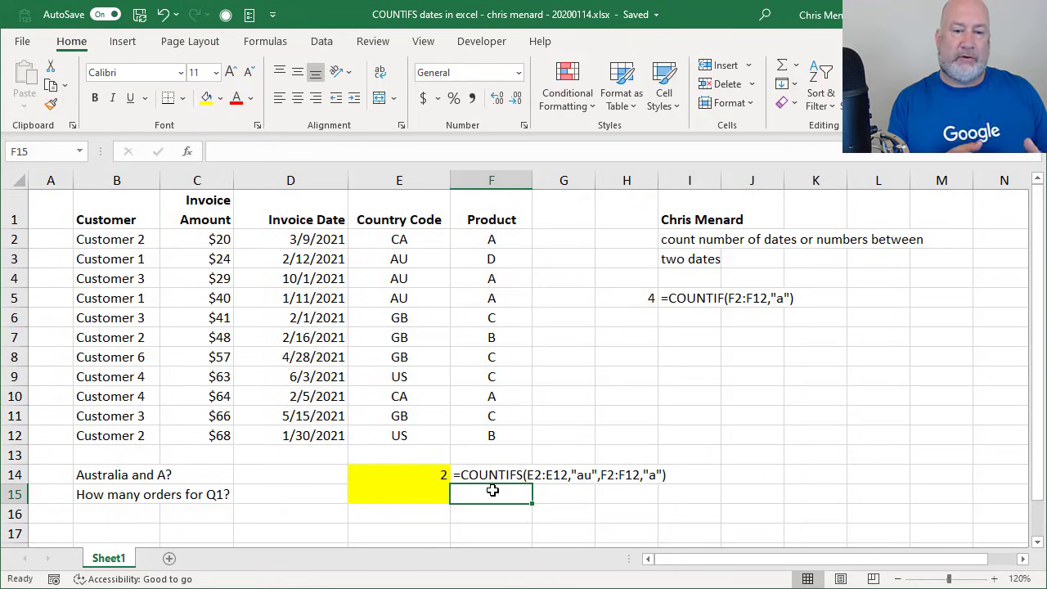
- Start E15's formula as =COUNTIFS(D2:D12,">=1/1/2021", with the first date criterion
{"action": "key", "text": "Left"}
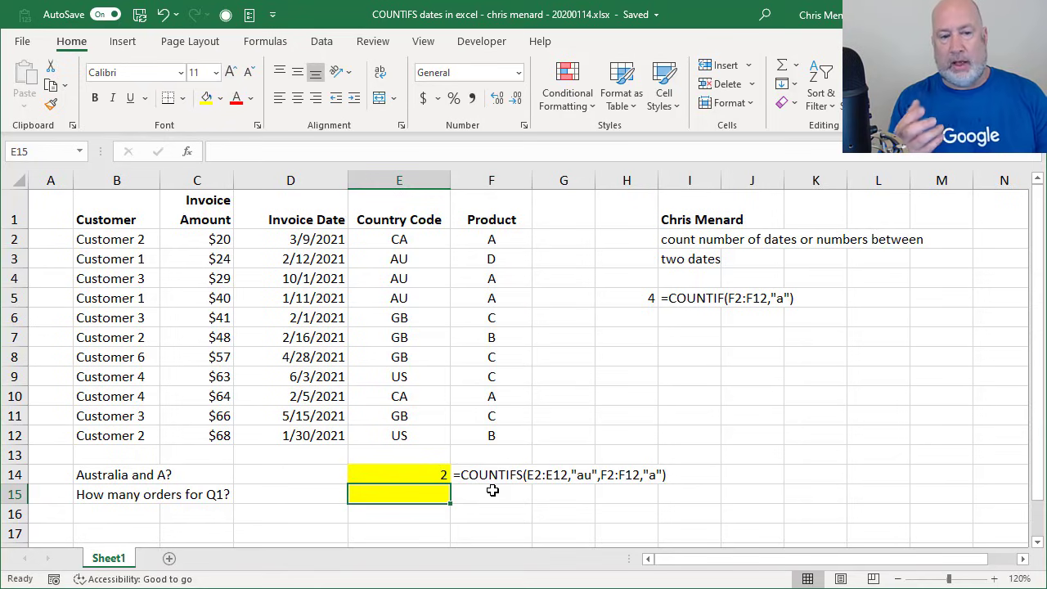
{"action": "type", "text": "=countifs"}
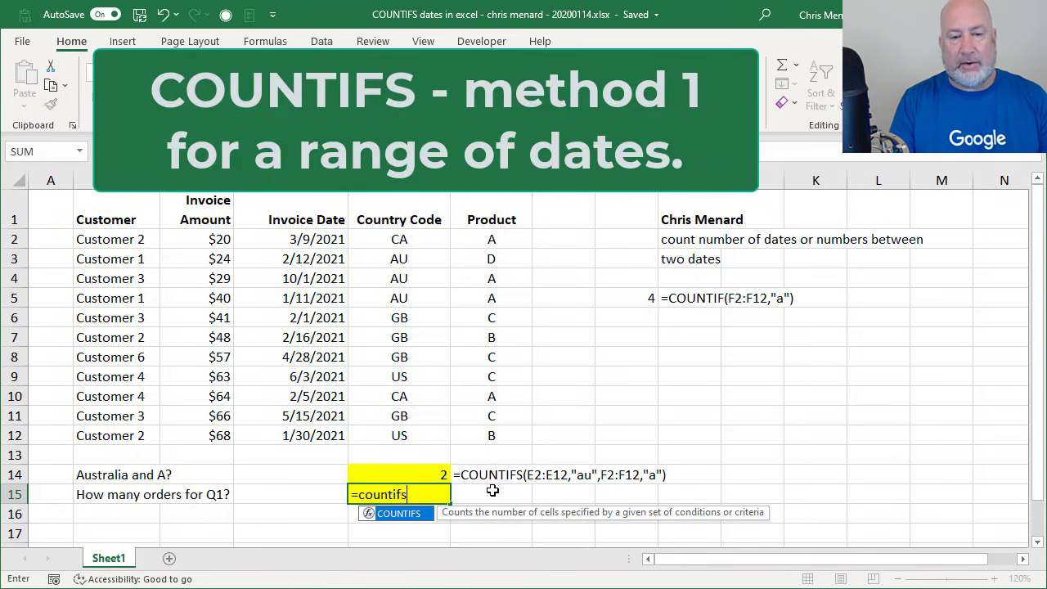
{"action": "key", "text": "Tab"}
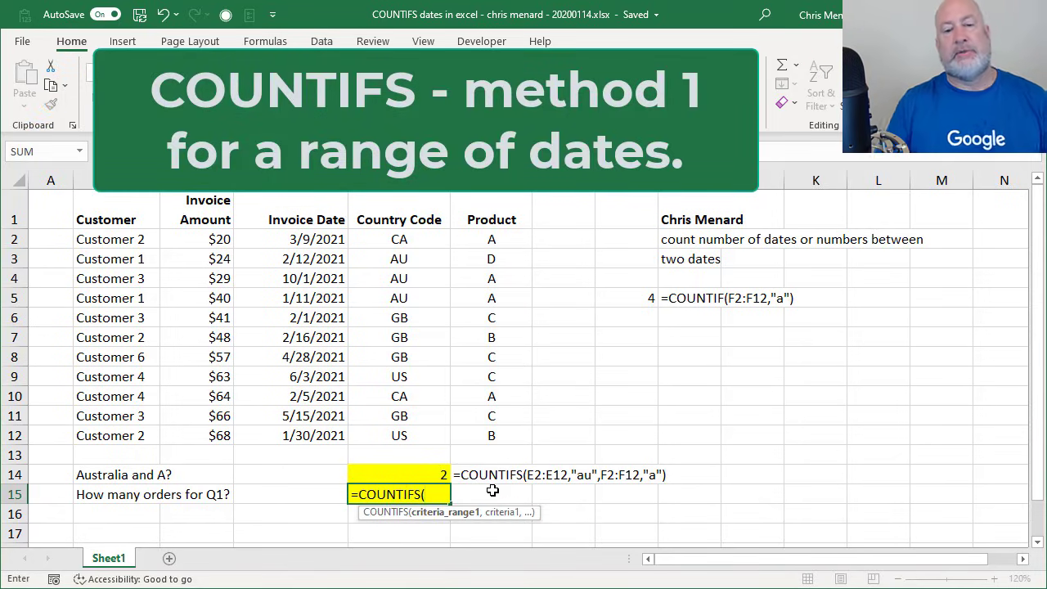
{"action": "left_click_drag", "start_coordinate": [304, 242], "coordinate": [300, 433]}
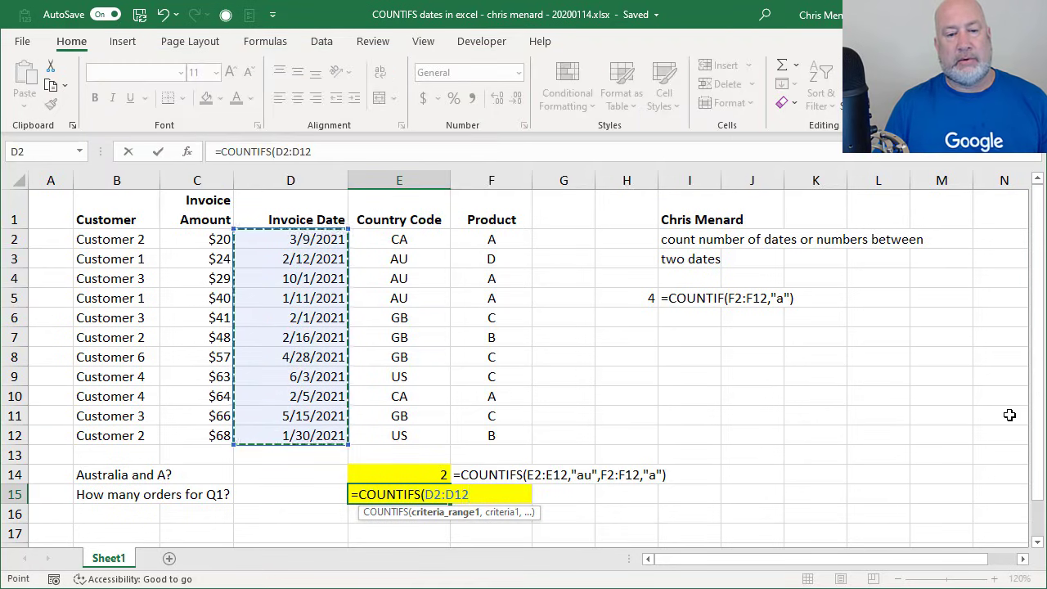
{"action": "type", "text": ","}
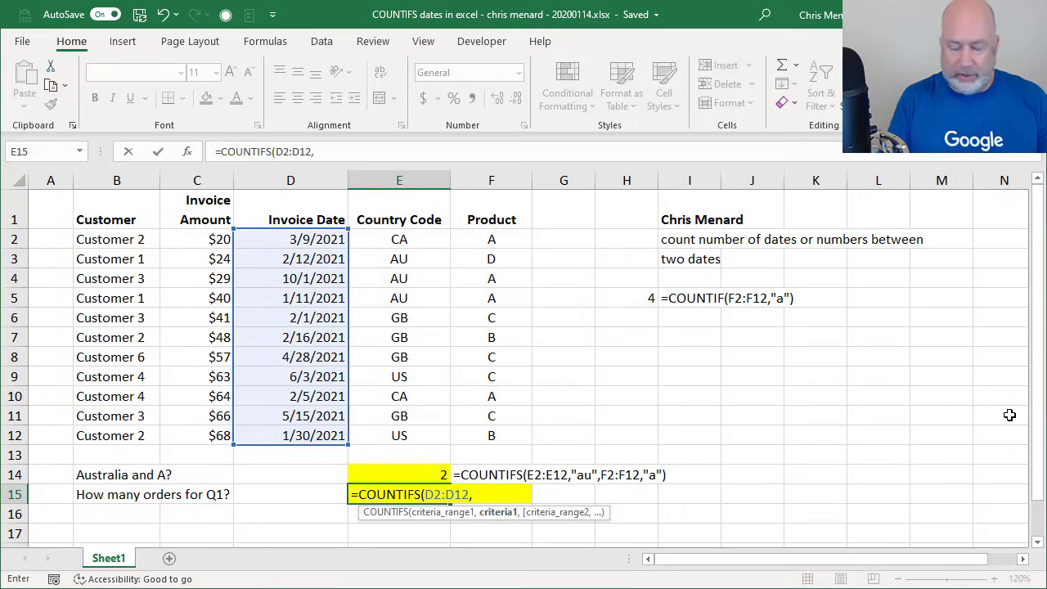
{"action": "type", "text": "\">="}
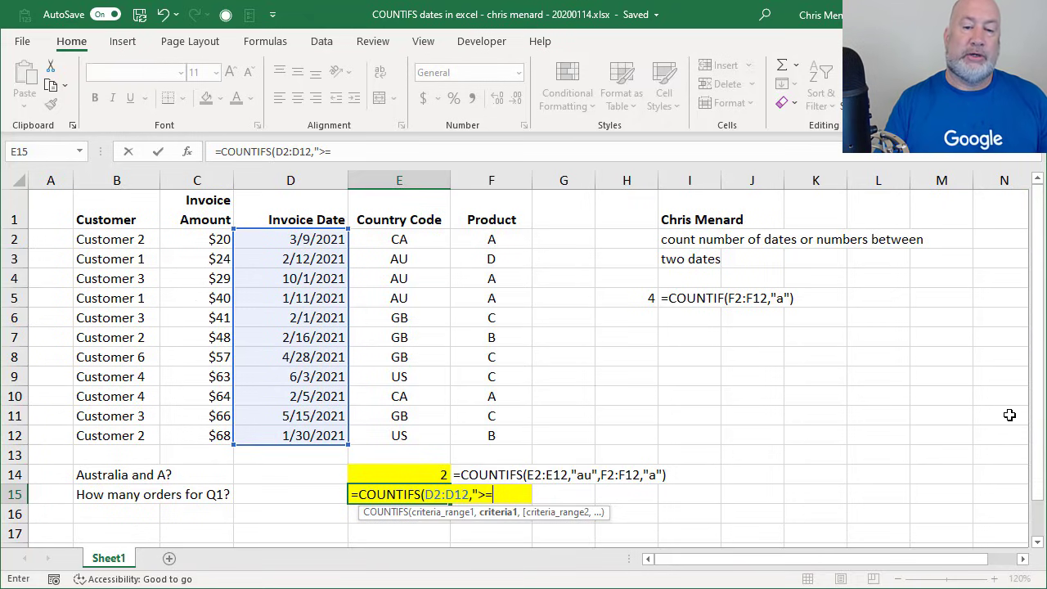
{"action": "type", "text": "1/"}
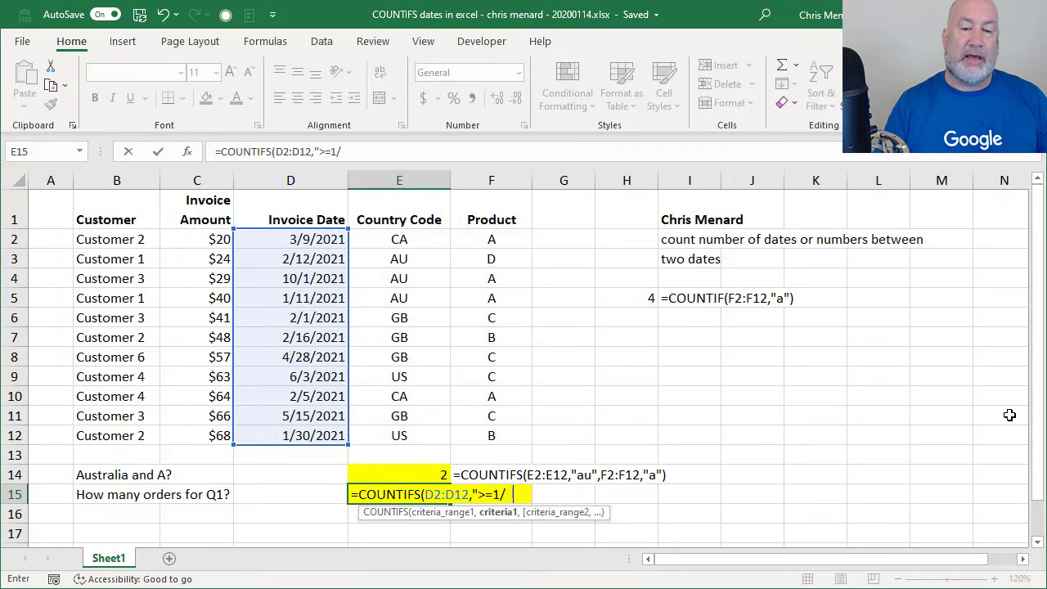
{"action": "type", "text": "1/2021"}
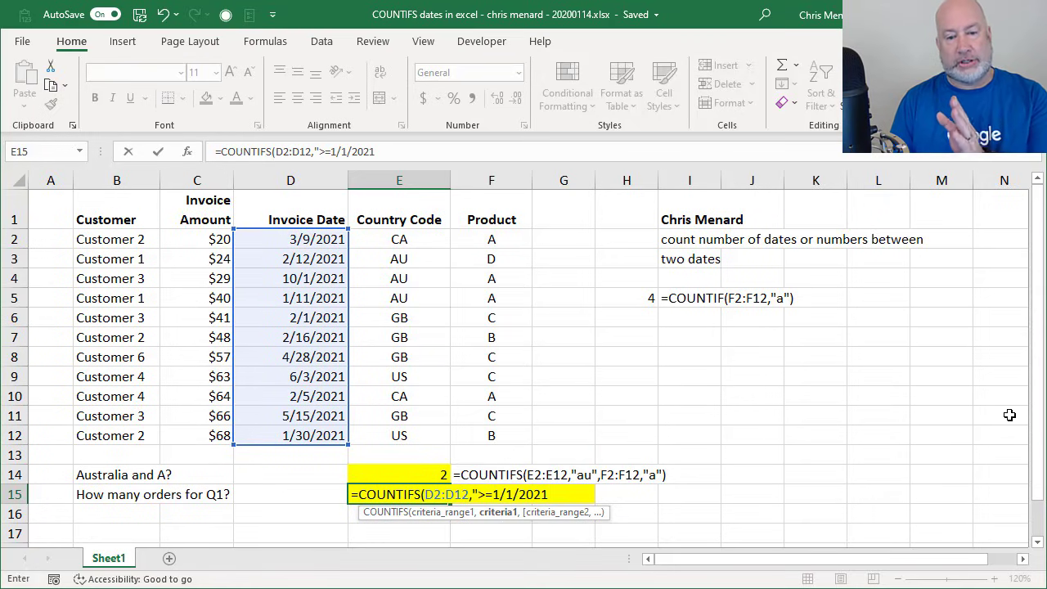
{"action": "type", "text": ","}
{"action": "key", "text": "BackSpace"}
{"action": "type", "text": "\""}
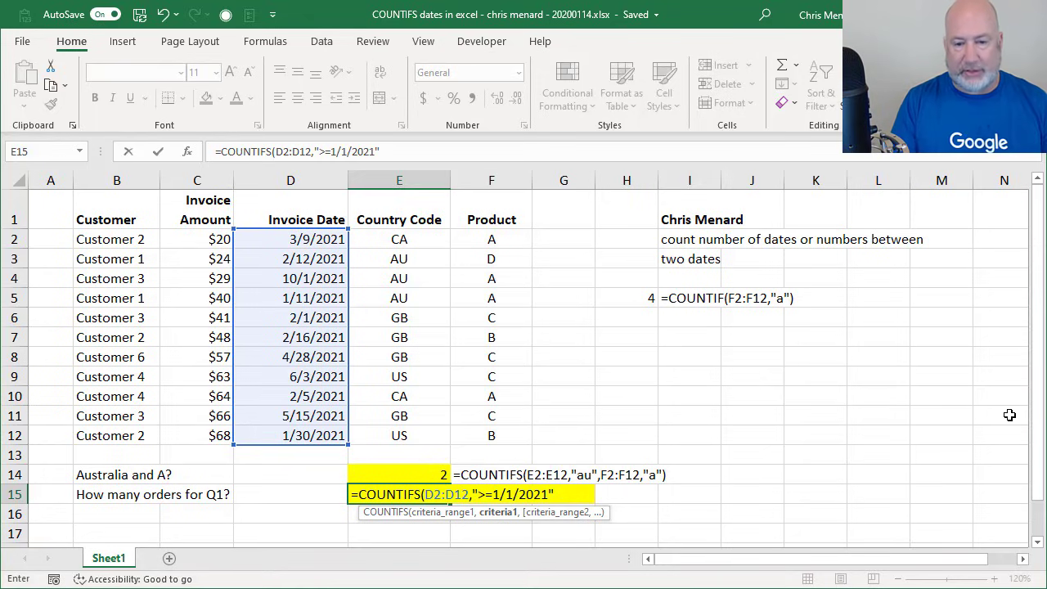
{"action": "type", "text": ","}
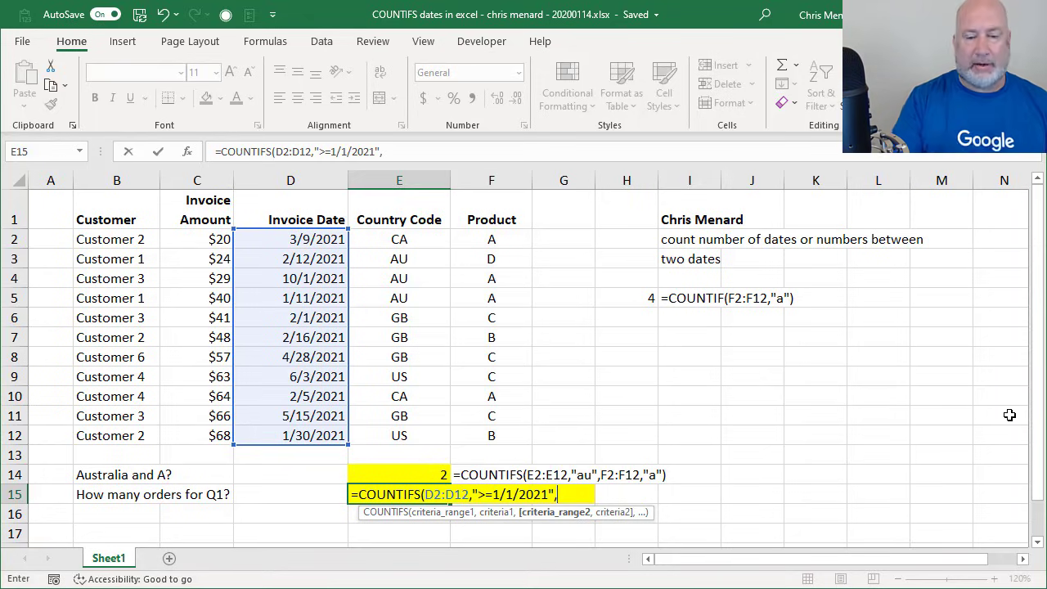
- Add D2:D12 with "<=3/31/21" as the second criterion and commit, returning 7
{"action": "left_click", "coordinate": [318, 237]}
{"action": "left_click_drag", "start_coordinate": [319, 237], "coordinate": [316, 434]}
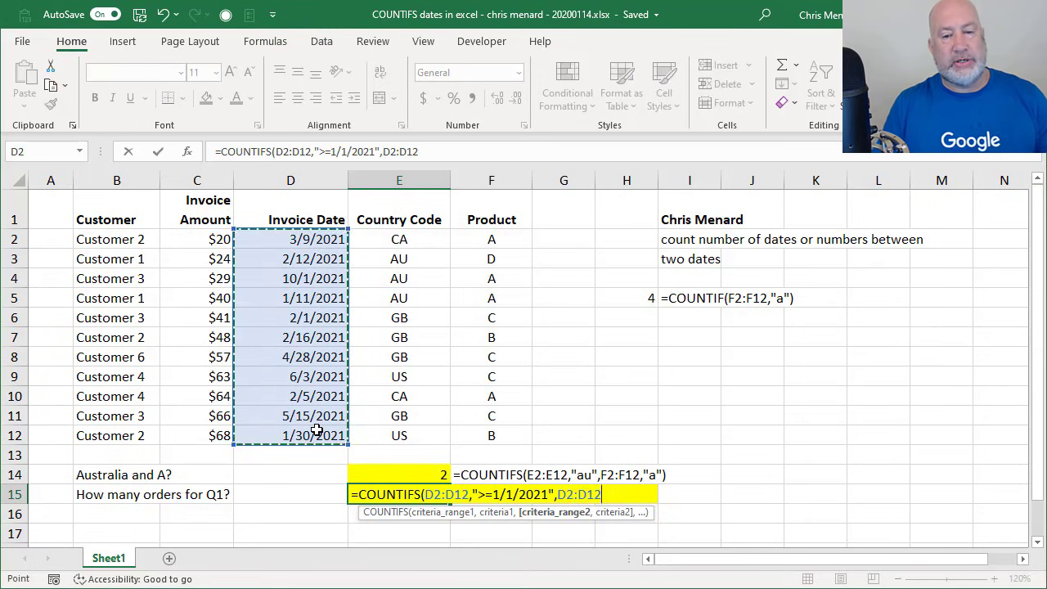
{"action": "type", "text": ","}
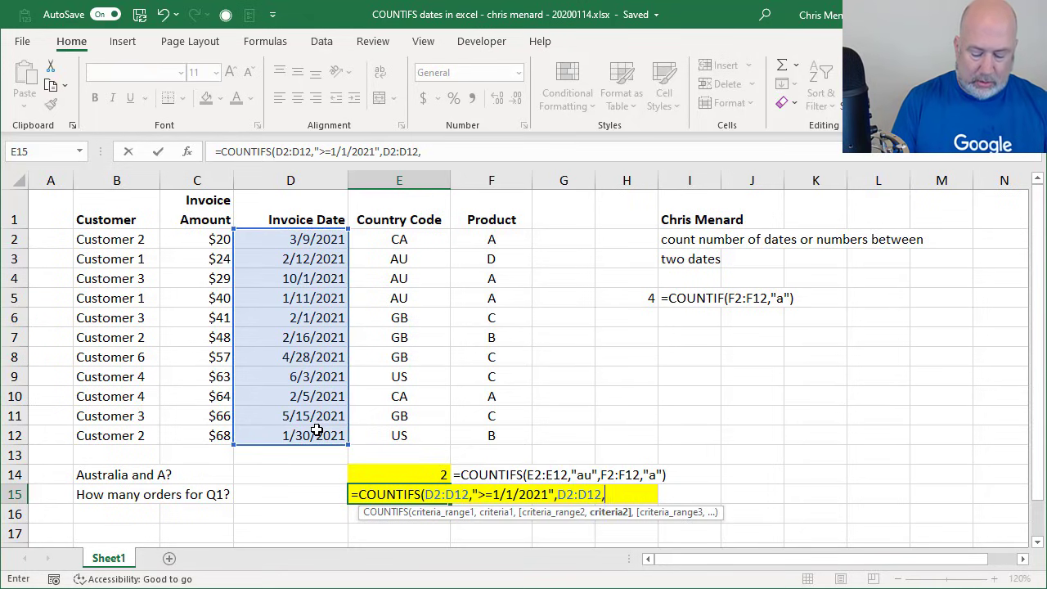
{"action": "type", "text": ":"}
{"action": "key", "text": "BackSpace"}
{"action": "type", "text": "\"<=3/31/"}
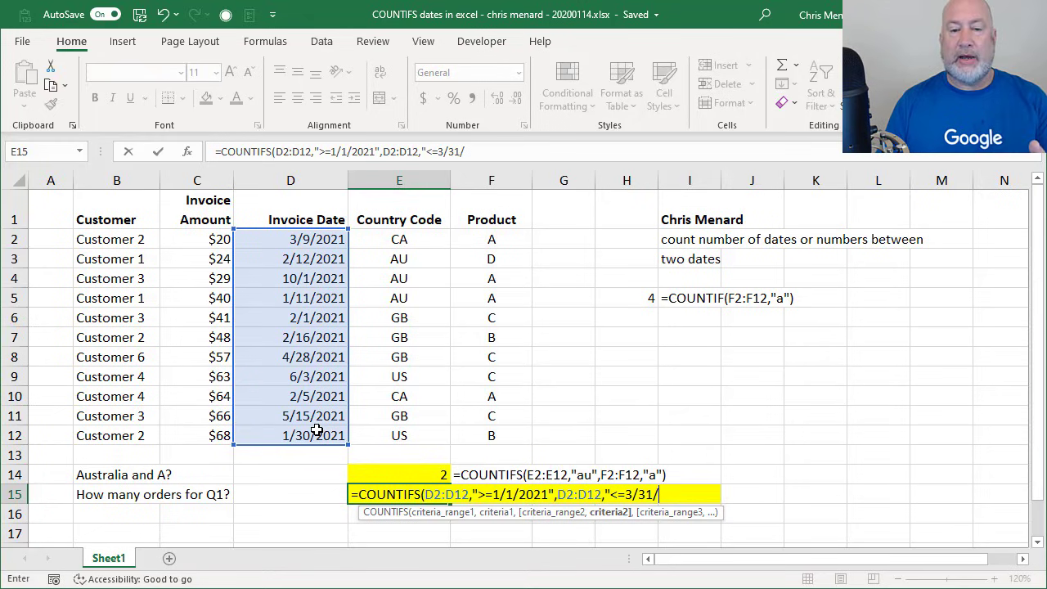
{"action": "type", "text": "21"}
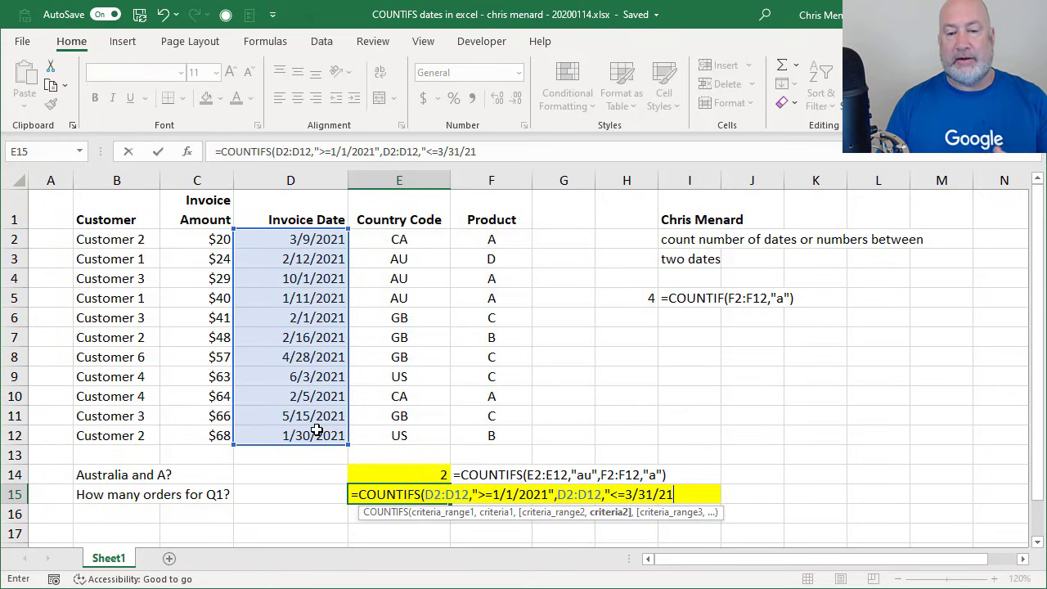
{"action": "type", "text": "\""}
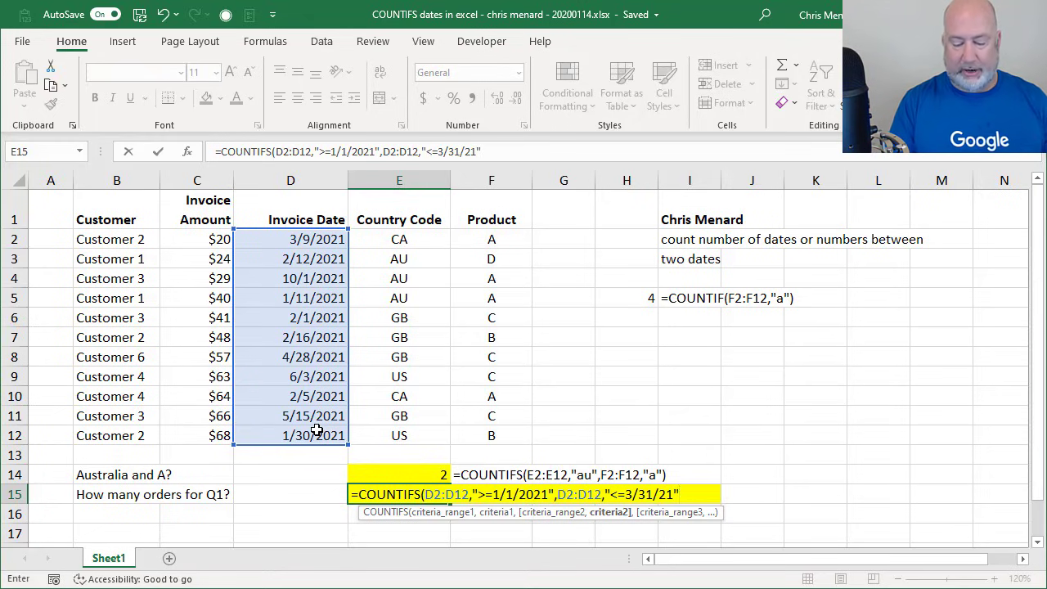
{"action": "type", "text": ")"}
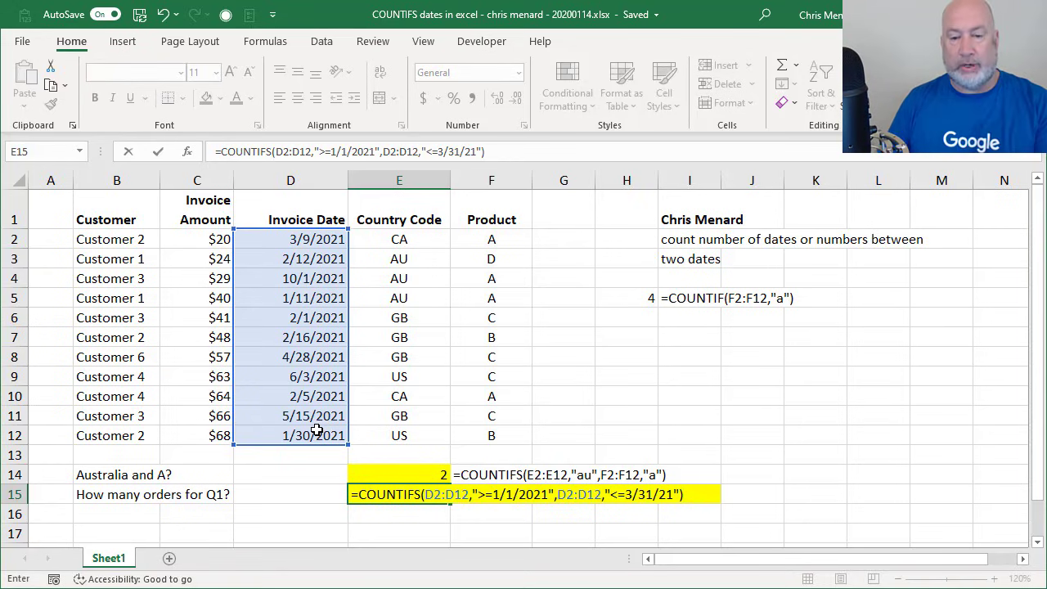
{"action": "key", "text": "Return"}
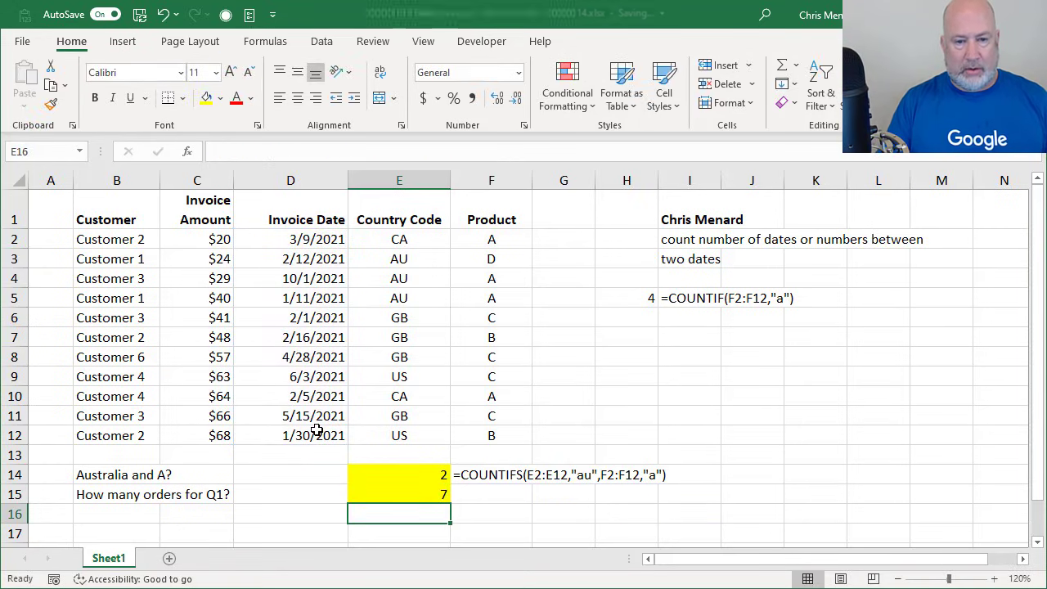
{"action": "key", "text": "Up"}
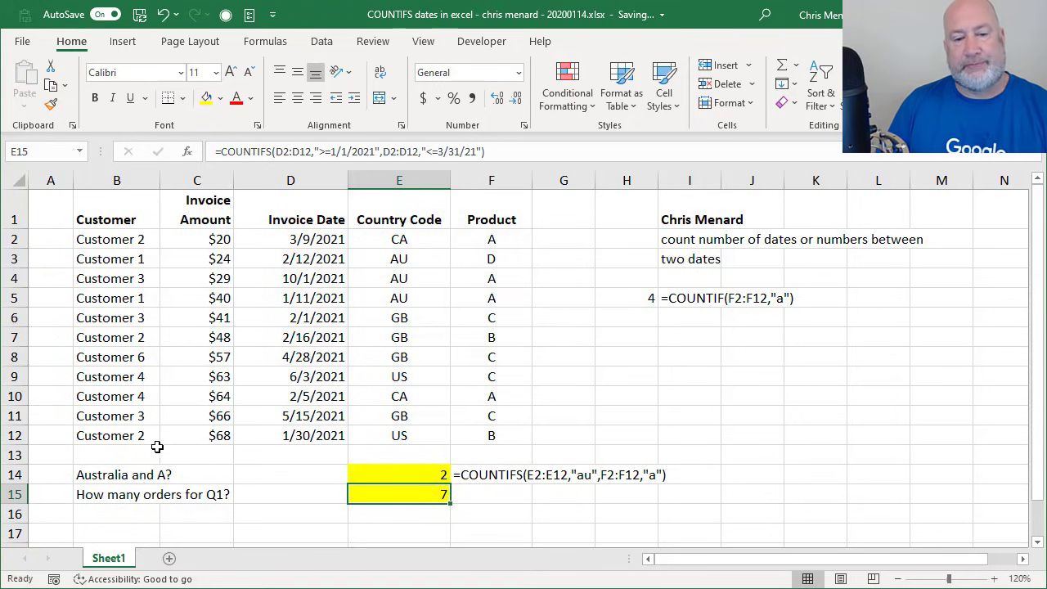
{"action": "left_click", "coordinate": [512, 475]}
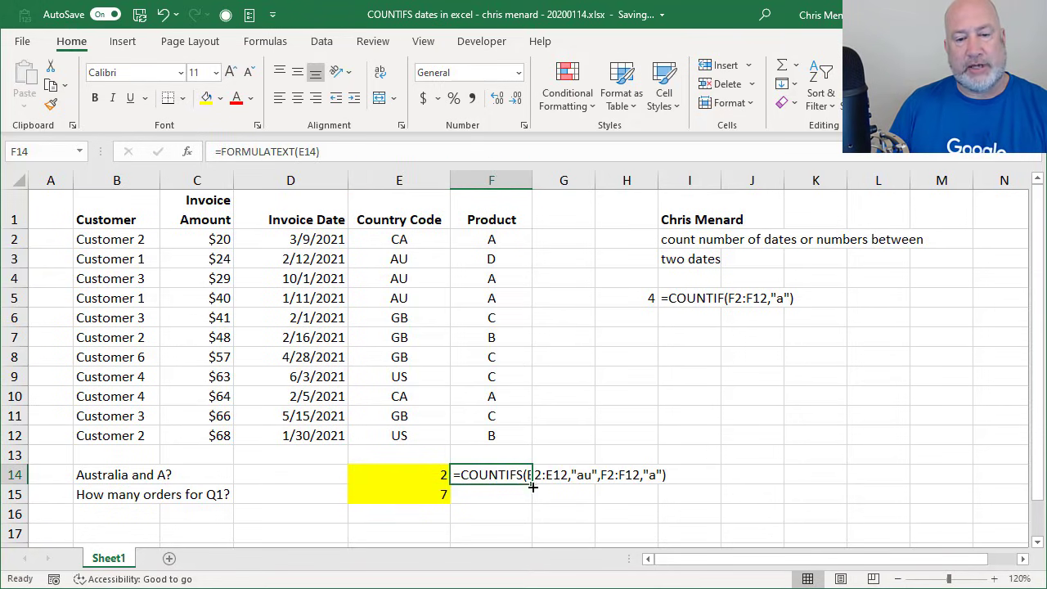
{"action": "left_click_drag", "start_coordinate": [532, 485], "coordinate": [535, 488]}
{"action": "left_click", "coordinate": [505, 473]}
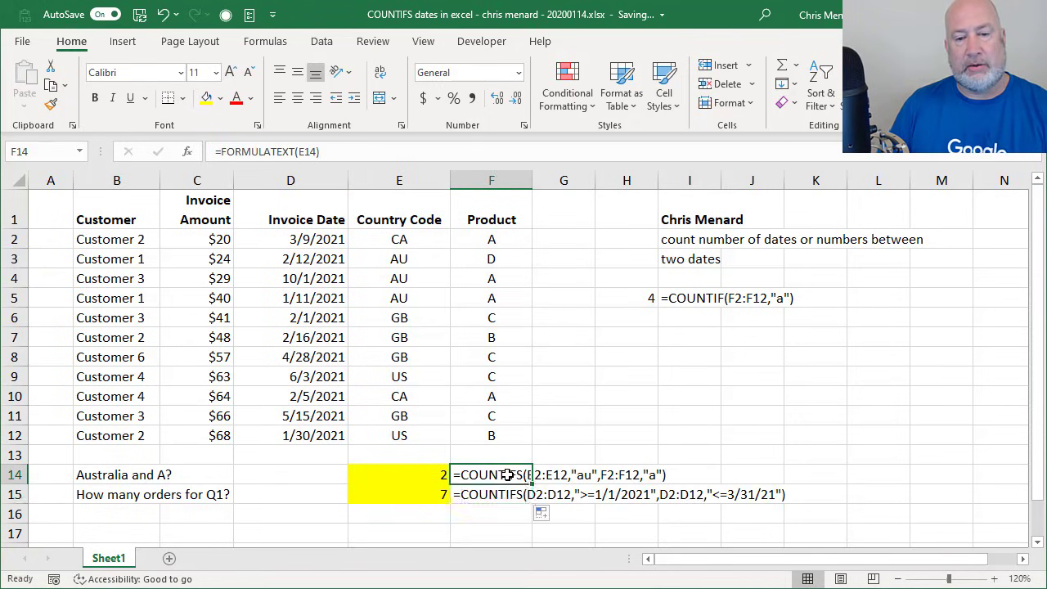
{"action": "left_click", "coordinate": [424, 501]}
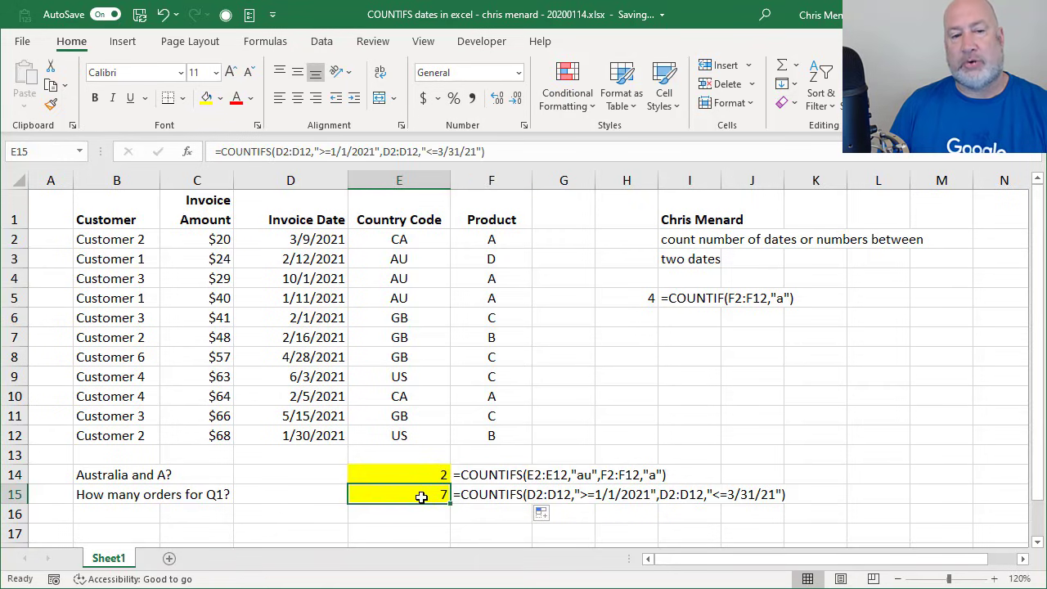
{"action": "left_click", "coordinate": [278, 262]}
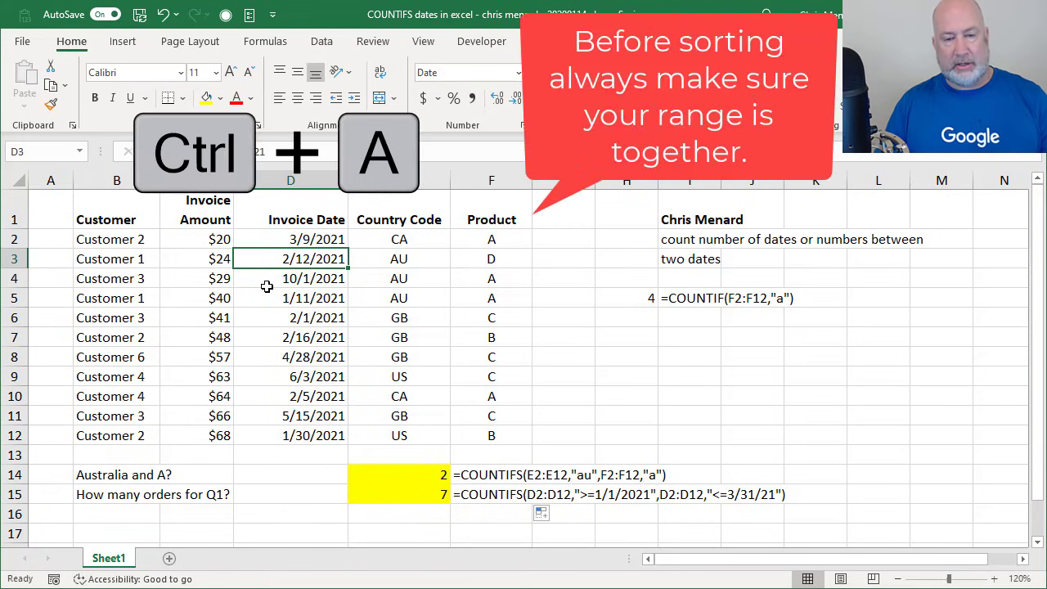
{"action": "key", "text": "ctrl+a"}
{"action": "left_click", "coordinate": [245, 250]}
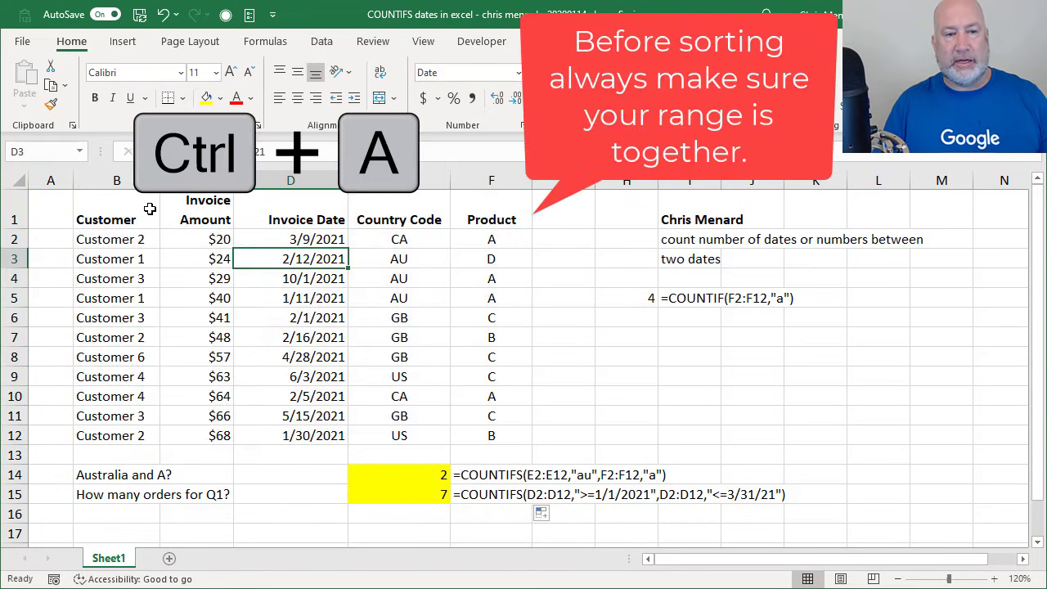
{"action": "left_click_drag", "start_coordinate": [129, 208], "coordinate": [339, 438]}
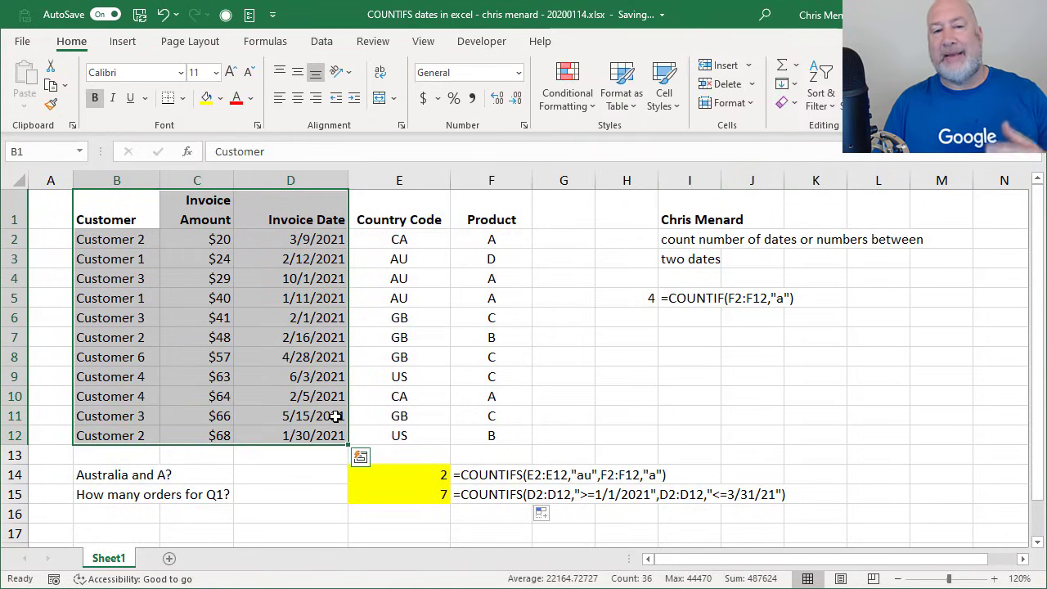
{"action": "left_click", "coordinate": [399, 337]}
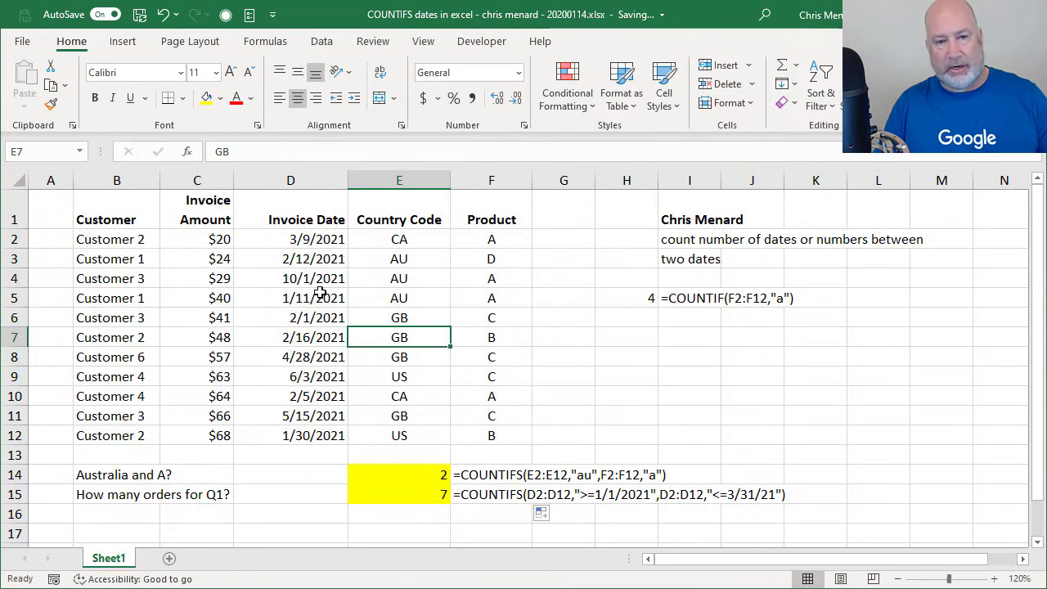
{"action": "key", "text": "ctrl+period"}
{"action": "key", "text": "ctrl+period"}
{"action": "key", "text": "ctrl+period"}
{"action": "key", "text": "ctrl+period"}
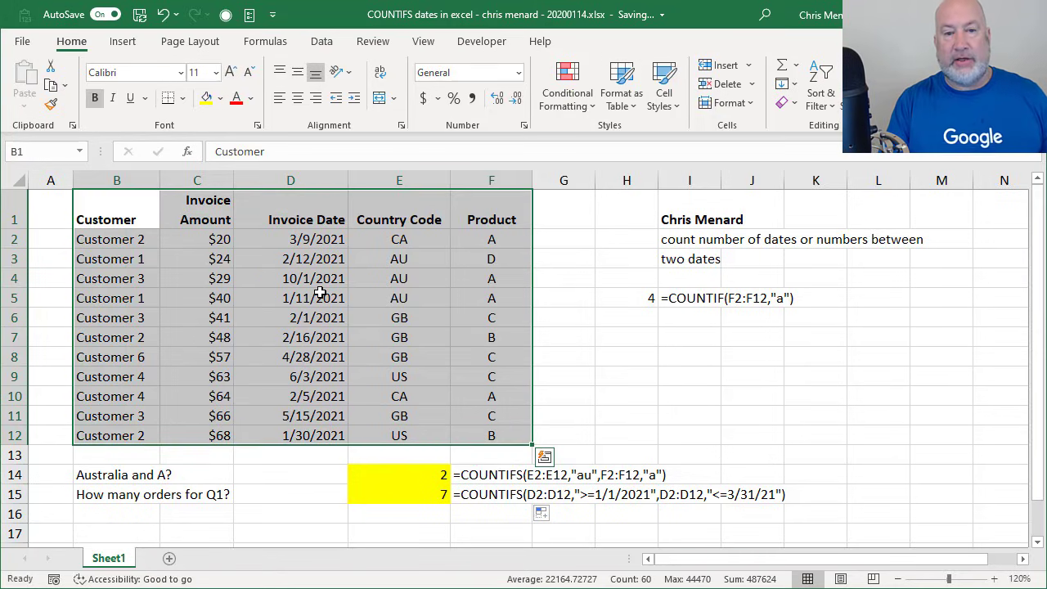
{"action": "key", "text": "ctrl+period"}
{"action": "key", "text": "ctrl+period"}
{"action": "key", "text": "ctrl+period"}
{"action": "key", "text": "ctrl+period"}
{"action": "key", "text": "ctrl+period"}
{"action": "key", "text": "ctrl+period"}
{"action": "key", "text": "ctrl+period"}
{"action": "key", "text": "ctrl+period"}
{"action": "key", "text": "ctrl+period"}
{"action": "key", "text": "ctrl+period"}
{"action": "key", "text": "ctrl+period"}
{"action": "key", "text": "ctrl+period"}
{"action": "key", "text": "ctrl+period"}
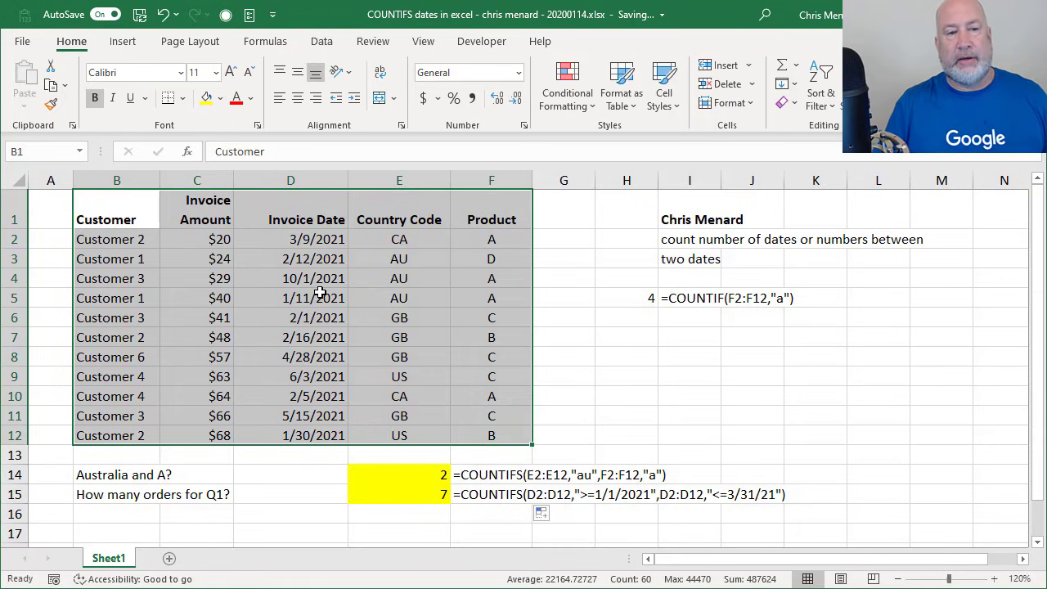
{"action": "left_click_drag", "start_coordinate": [137, 211], "coordinate": [462, 412]}
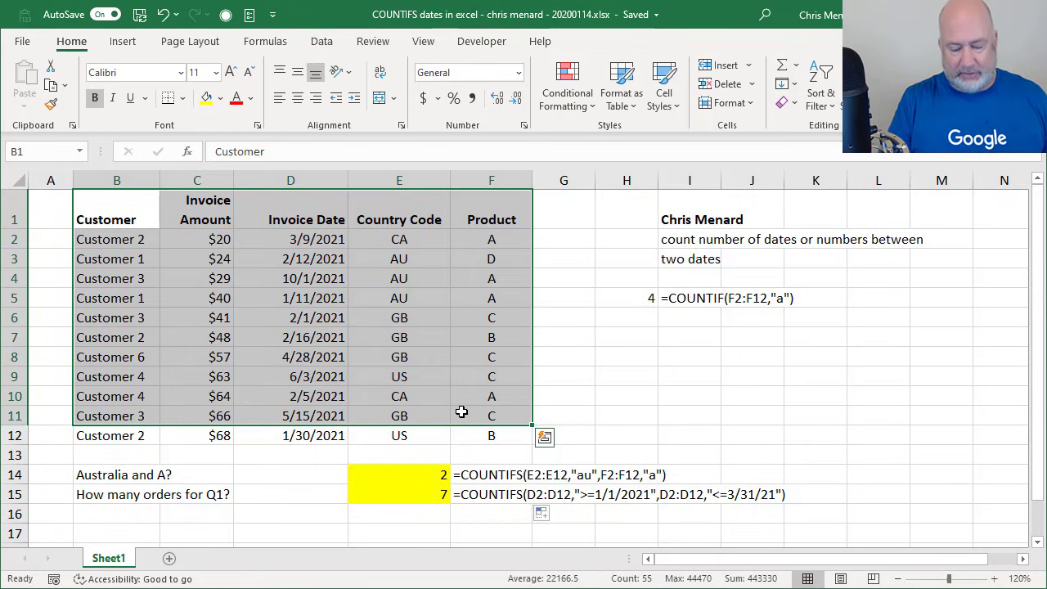
{"action": "key", "text": "ctrl+period"}
{"action": "key", "text": "ctrl+period"}
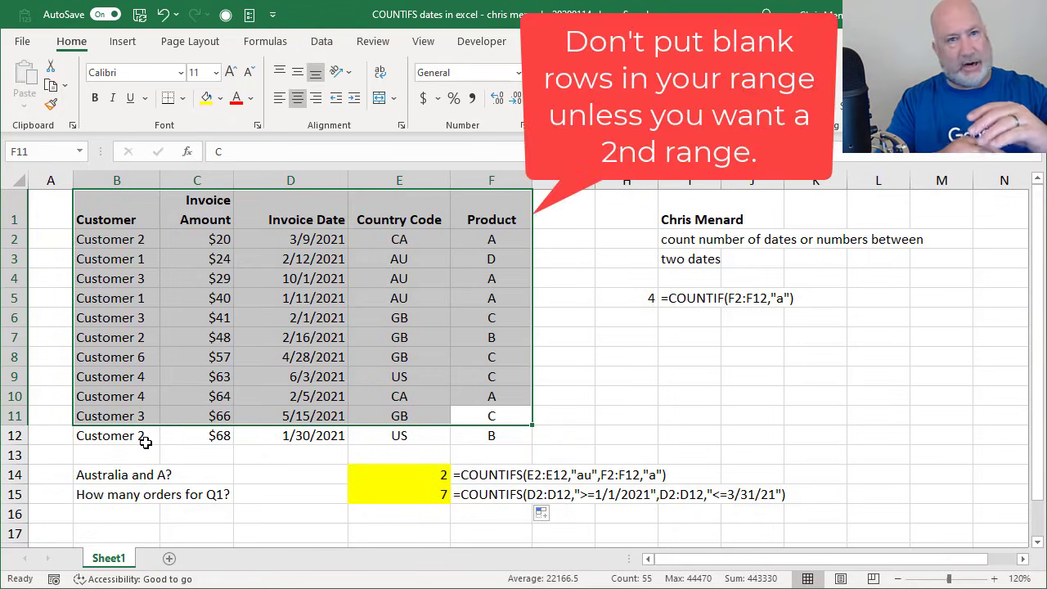
{"action": "left_click", "coordinate": [300, 318]}
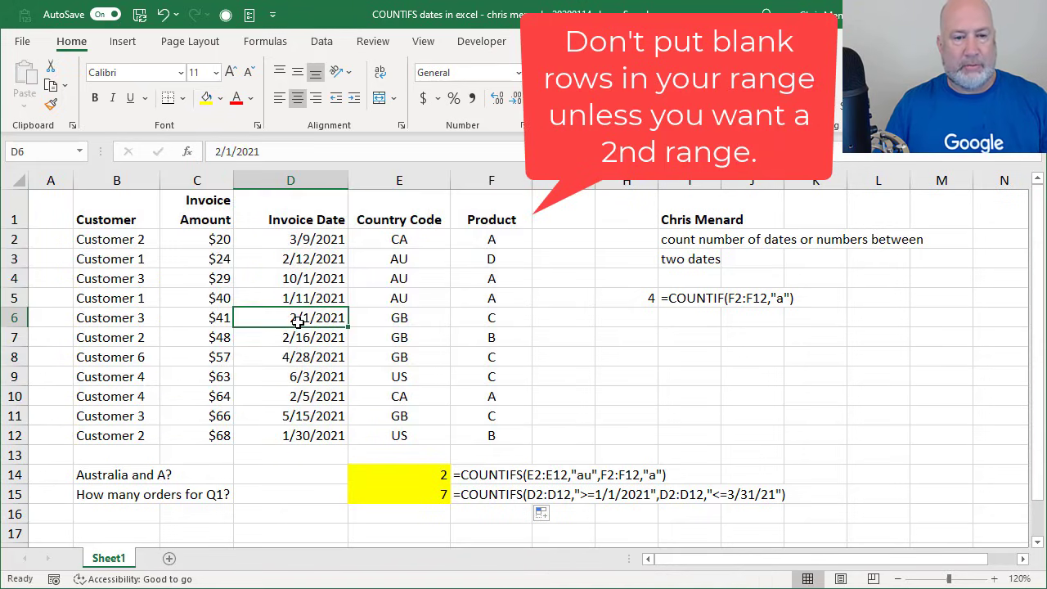
{"action": "key", "text": "ctrl+a"}
{"action": "left_click", "coordinate": [303, 254]}
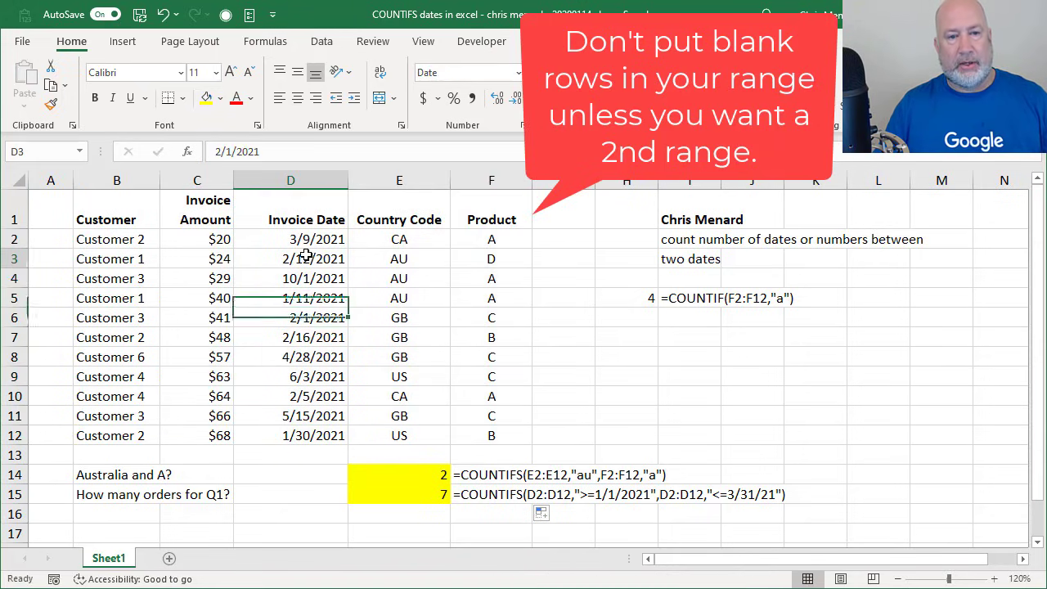
- Sort the invoice rows by Invoice Date, oldest to newest
{"action": "right_click", "coordinate": [311, 238]}
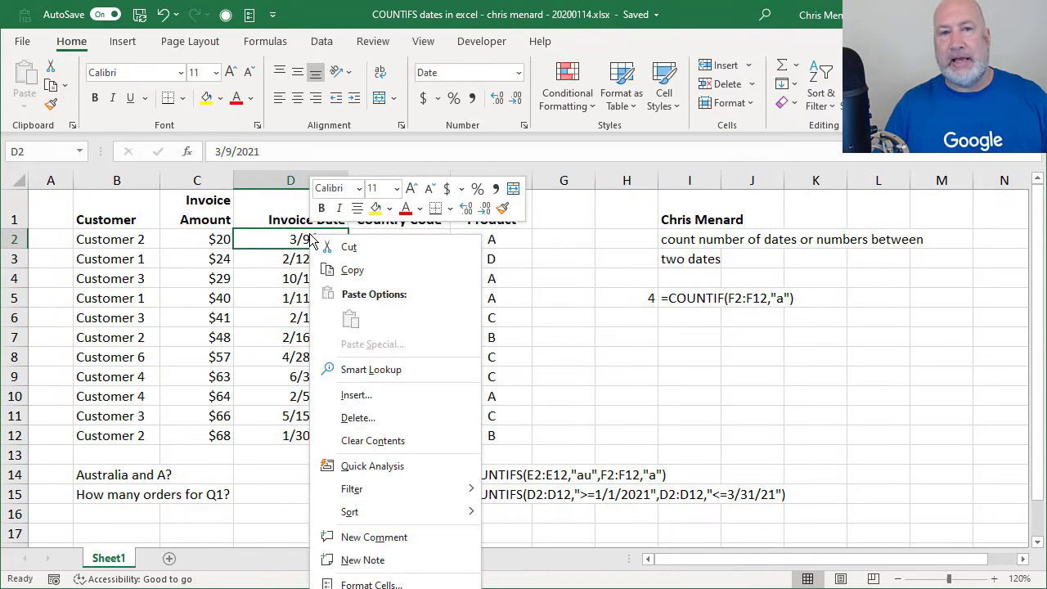
{"action": "mouse_move", "coordinate": [388, 515]}
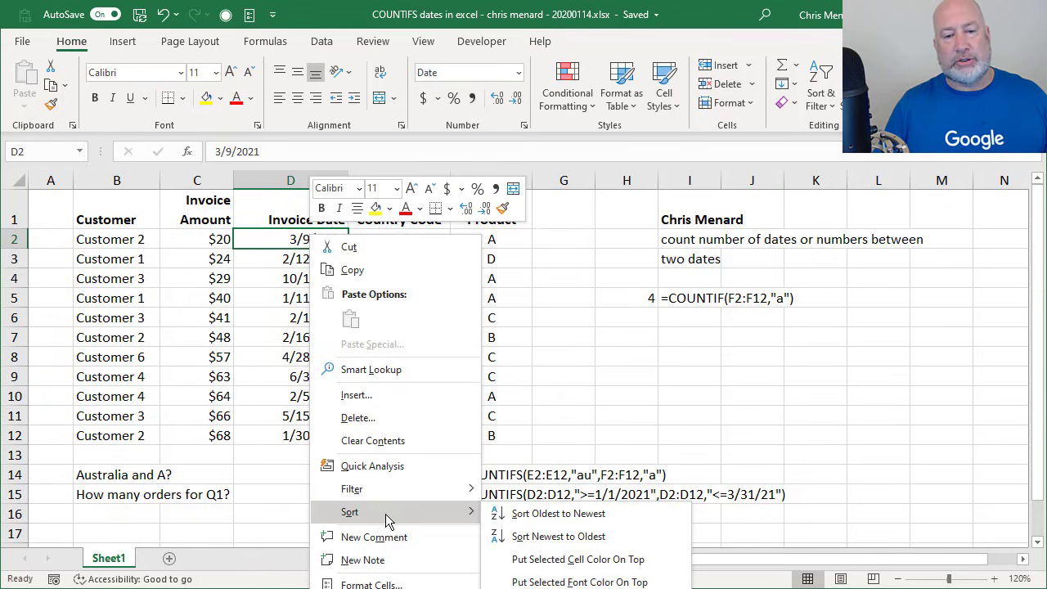
{"action": "left_click", "coordinate": [533, 515]}
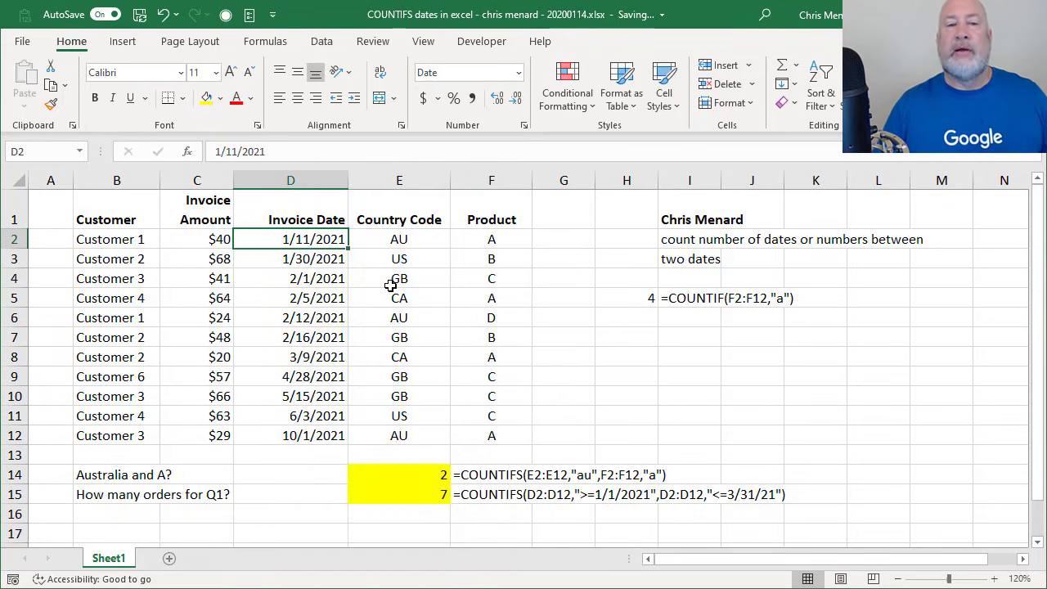
- Select the seven Q1 dates in D2:D8 and review E15's result and formula
{"action": "left_click_drag", "start_coordinate": [300, 242], "coordinate": [295, 352]}
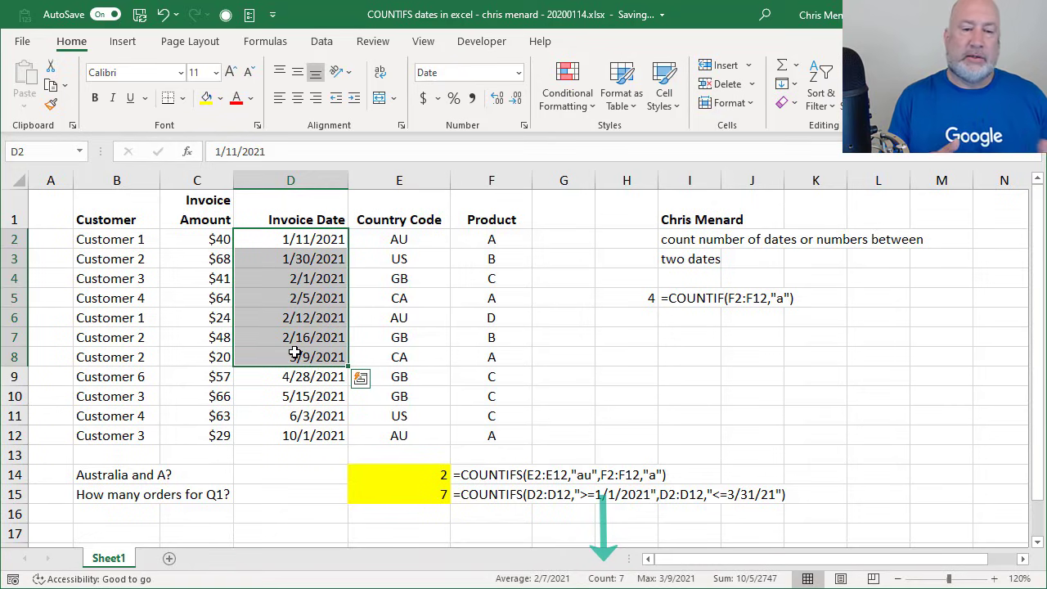
{"action": "left_click", "coordinate": [384, 492]}
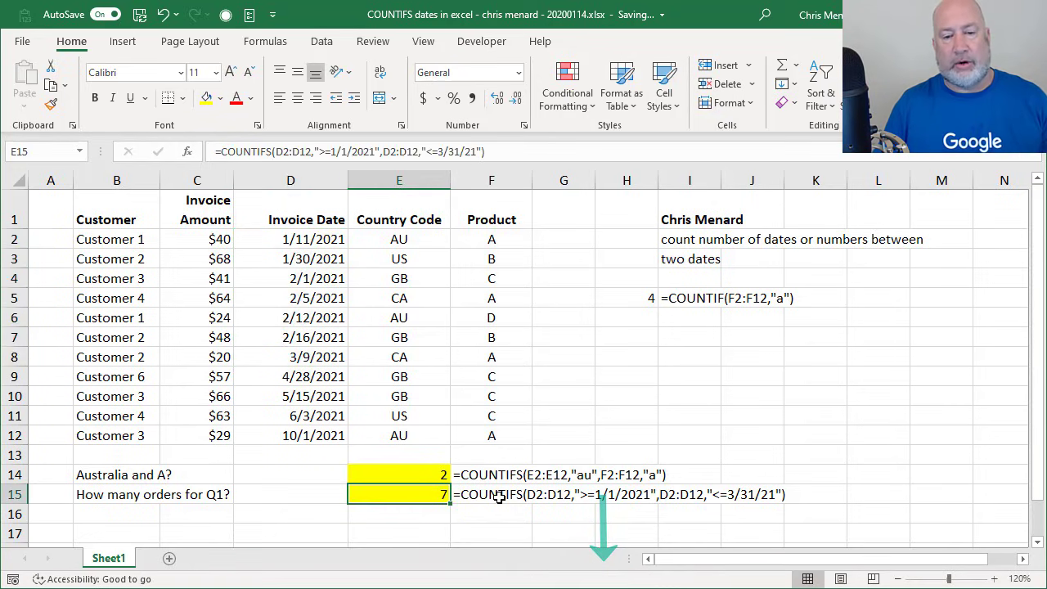
{"action": "left_click", "coordinate": [499, 496]}
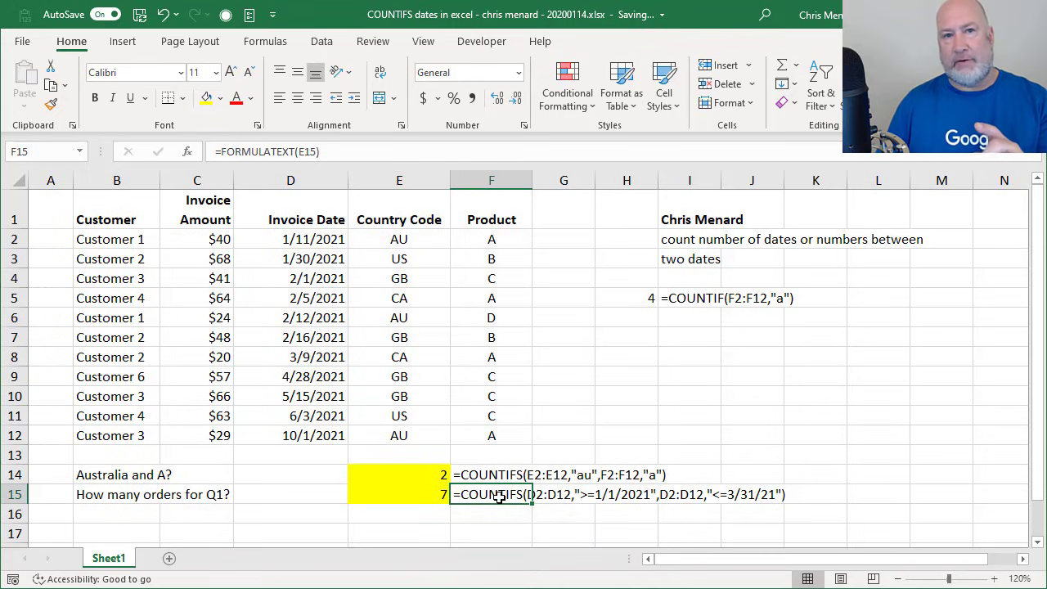
{"action": "left_click", "coordinate": [421, 497]}
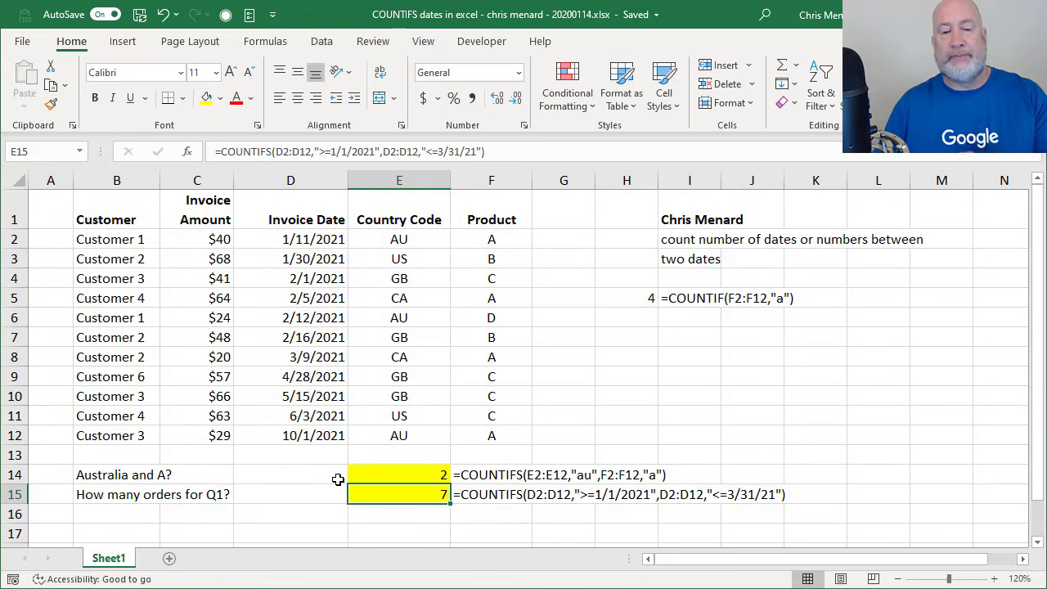
- Type the labels Start Date in H7 and End Date in H8
{"action": "left_click", "coordinate": [654, 314]}
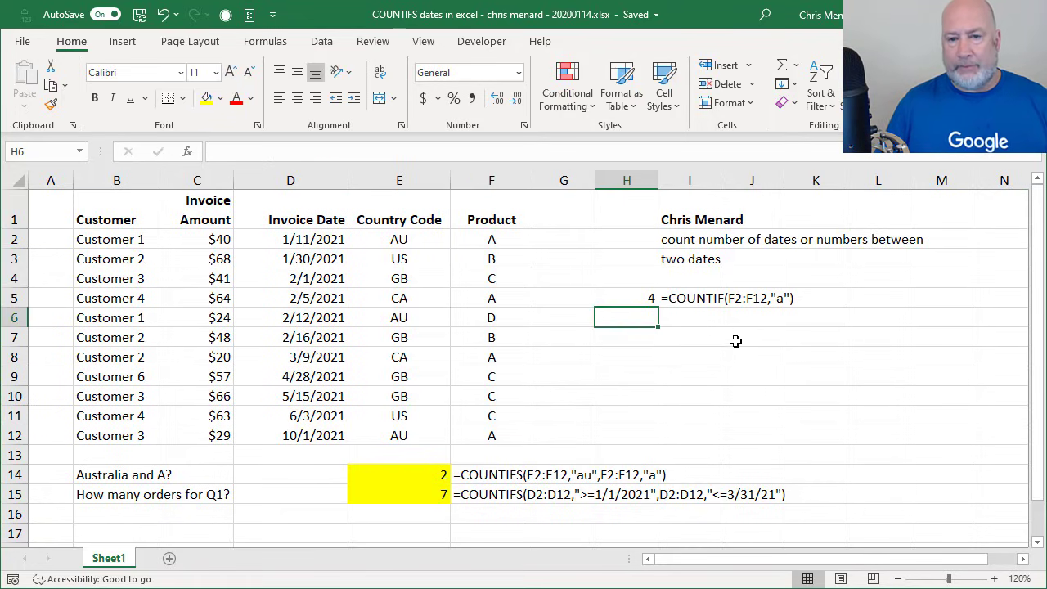
{"action": "left_click", "coordinate": [631, 337]}
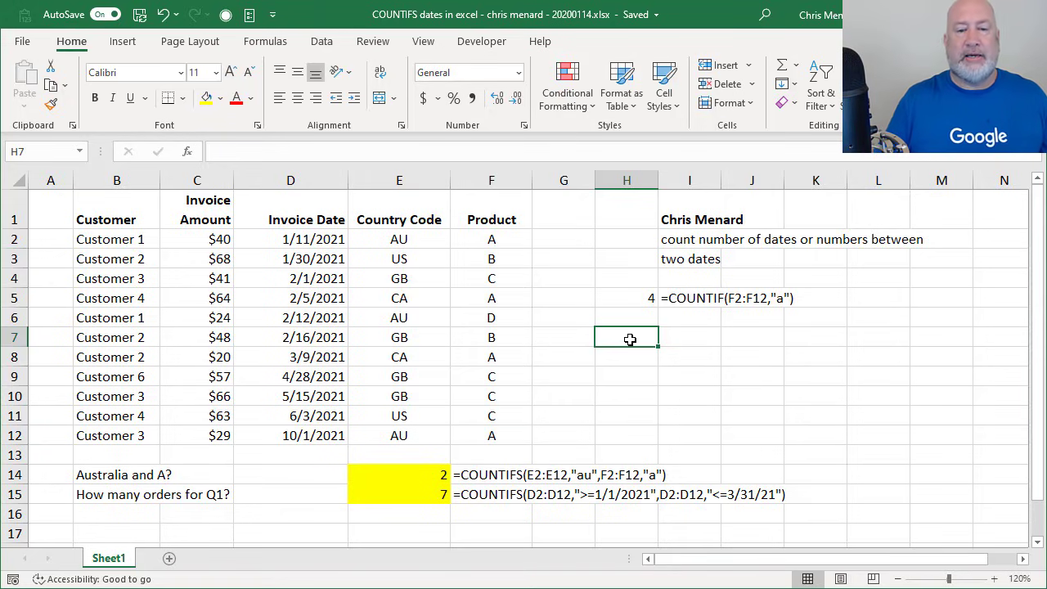
{"action": "left_click", "coordinate": [117, 499]}
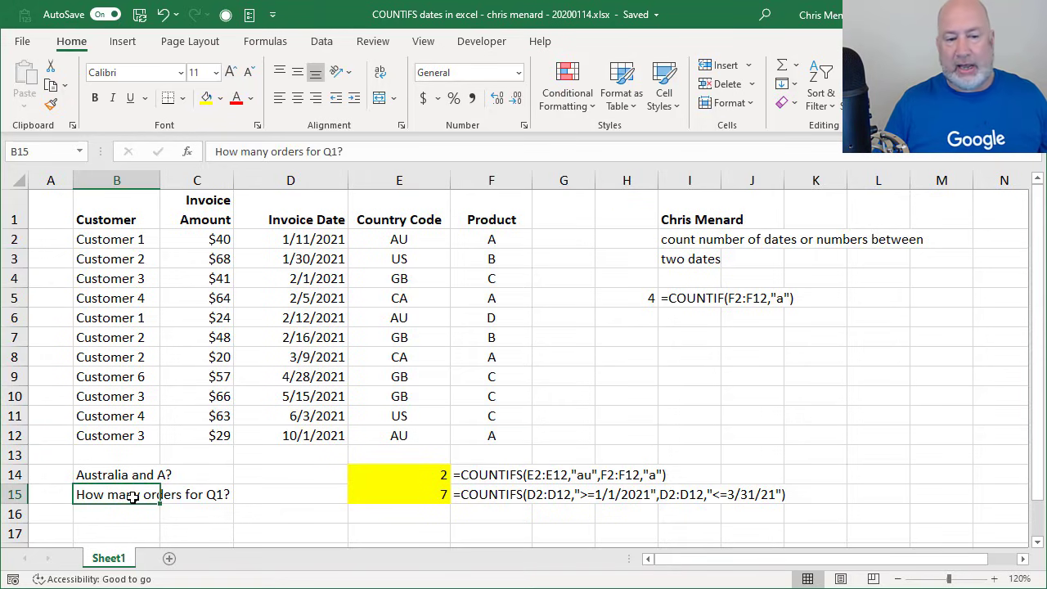
{"action": "left_click", "coordinate": [635, 335]}
{"action": "type", "text": "S"}
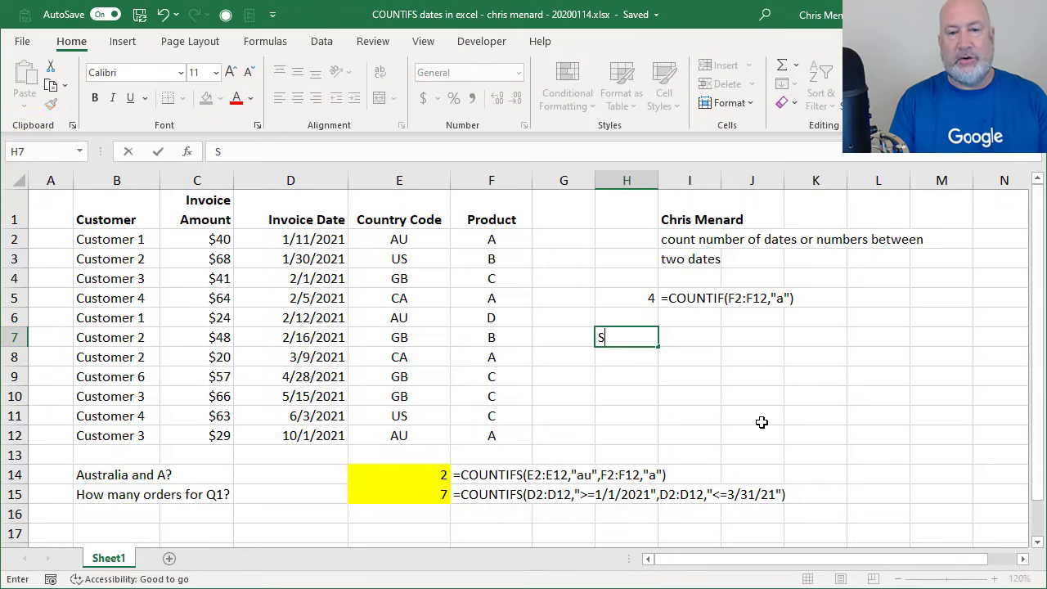
{"action": "type", "text": "tart Date"}
{"action": "key", "text": "Return"}
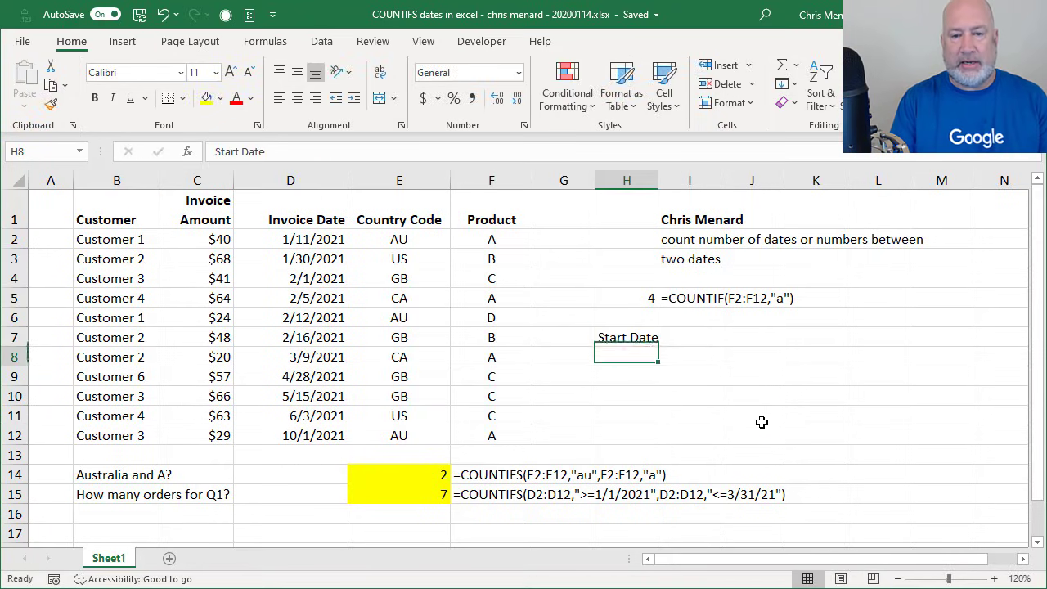
{"action": "type", "text": "End Date"}
{"action": "key", "text": "Tab"}
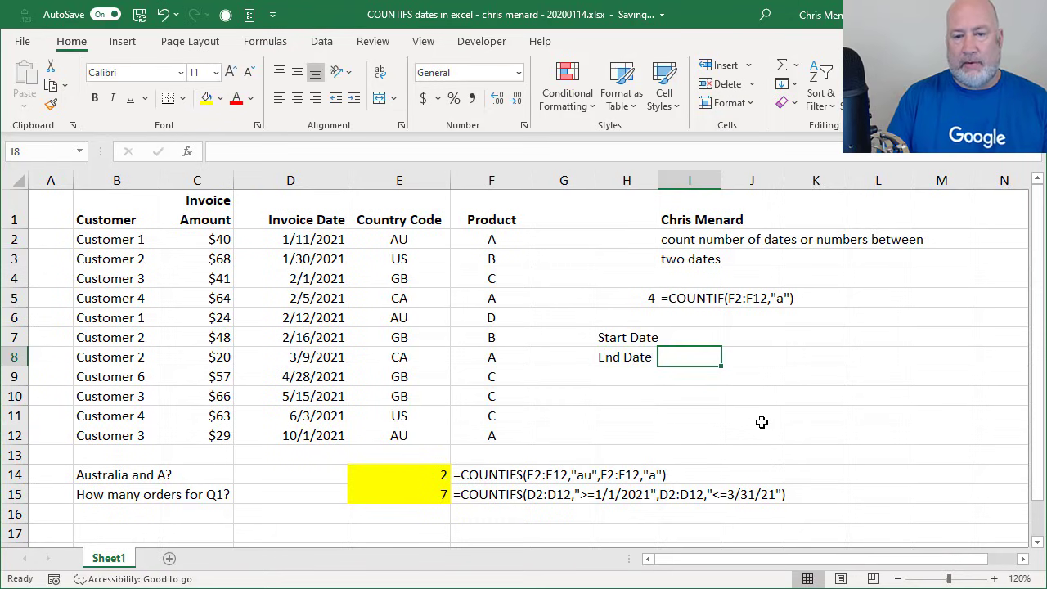
- Enter 1/1/2021 in I7 and 3/31/2021 in I8
{"action": "key", "text": "Up"}
{"action": "type", "text": "1/1/2021"}
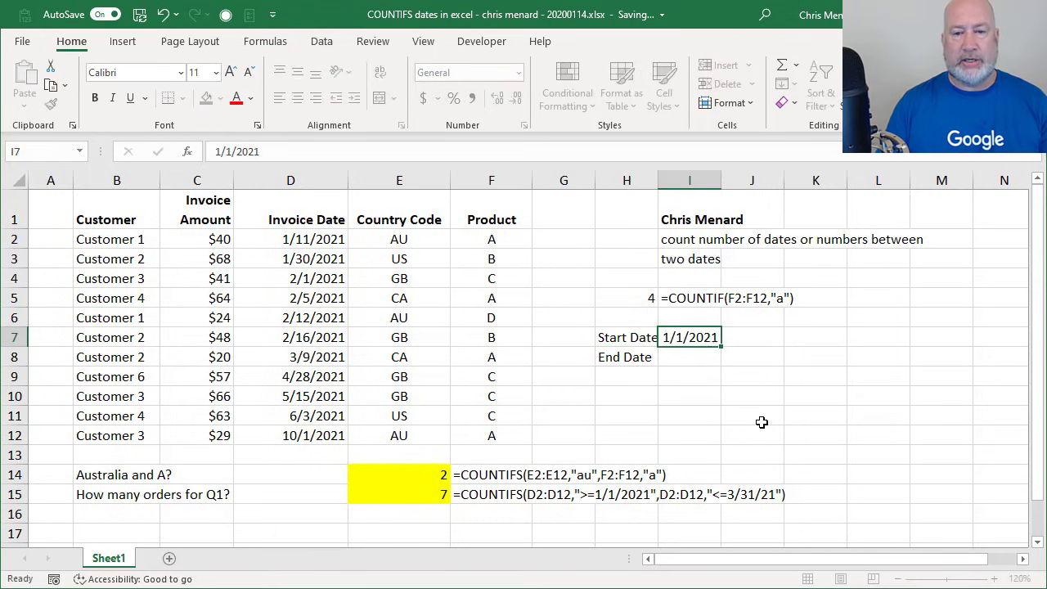
{"action": "key", "text": "Return"}
{"action": "type", "text": "3/"}
{"action": "type", "text": "31/2021"}
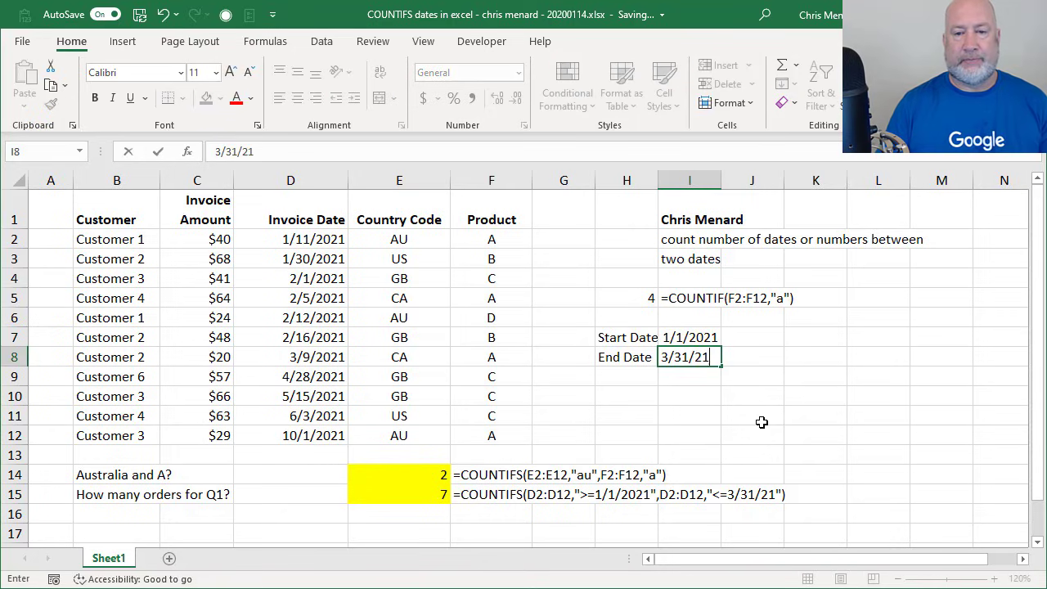
{"action": "key", "text": "Return"}
{"action": "key", "text": "Left"}
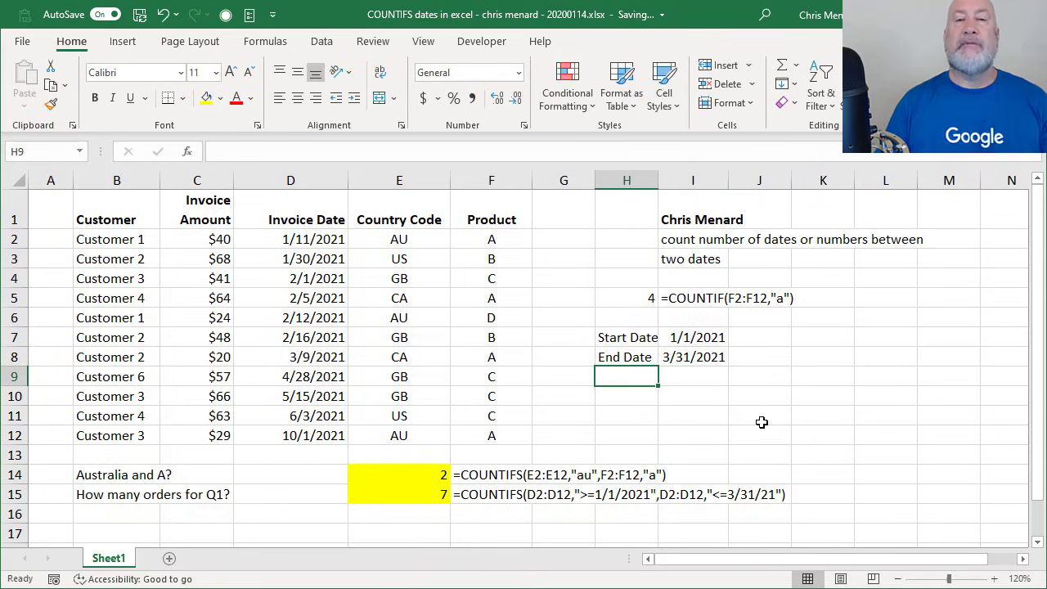
{"action": "key", "text": "Right"}
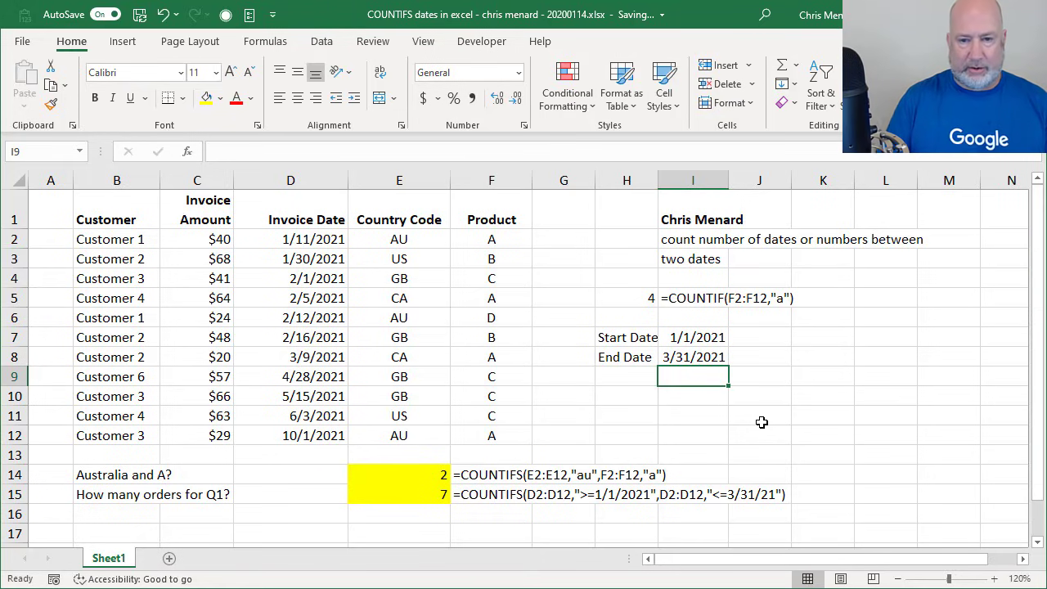
- Begin I9's COUNTIFS with range D2:D12 and lower bound ">="&I7
{"action": "type", "text": "=countifs"}
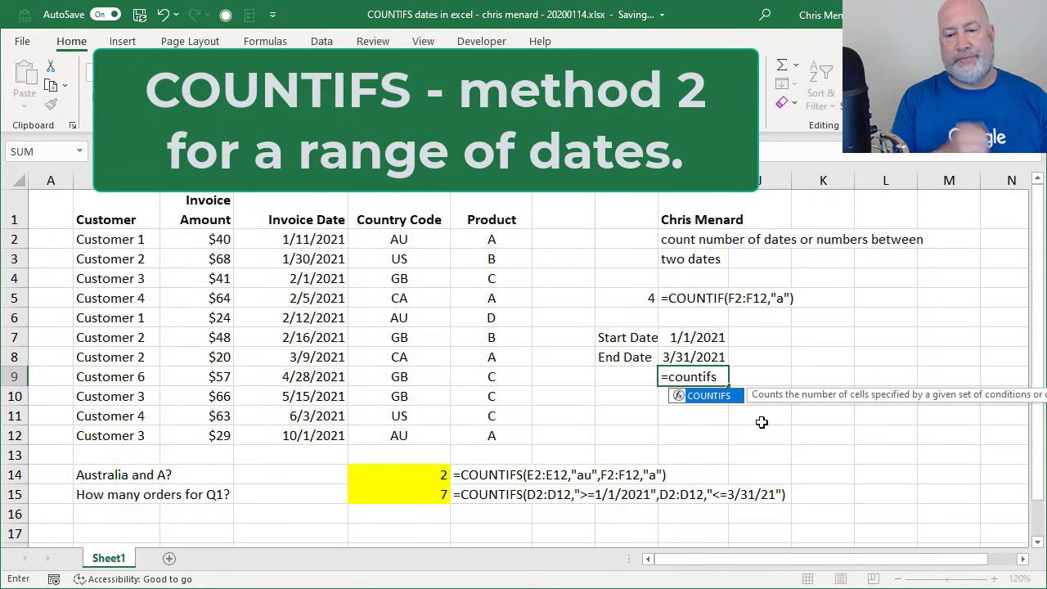
{"action": "key", "text": "Tab"}
{"action": "left_click_drag", "start_coordinate": [286, 242], "coordinate": [288, 430]}
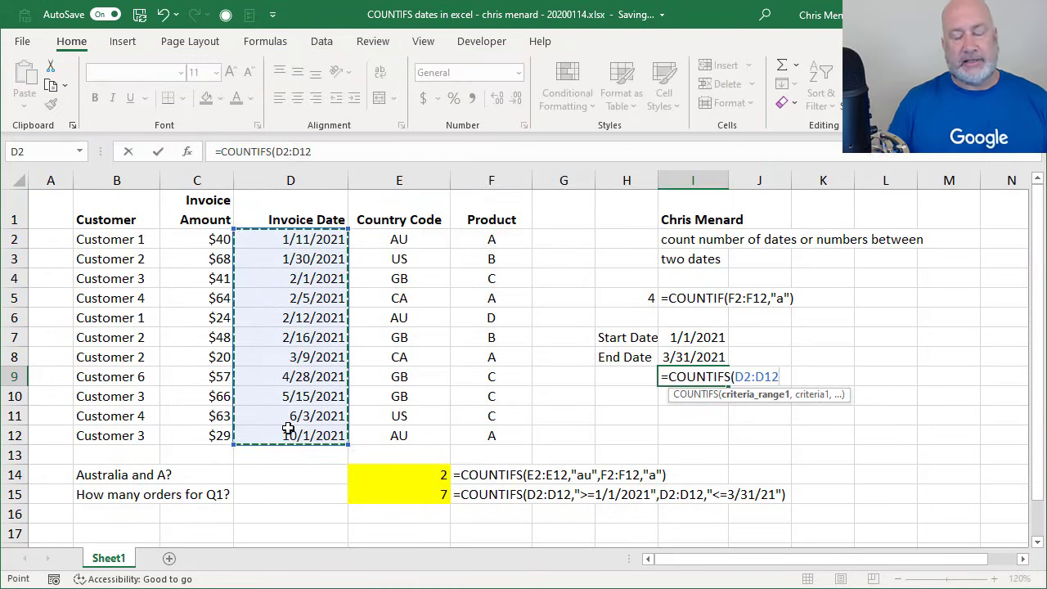
{"action": "type", "text": ","}
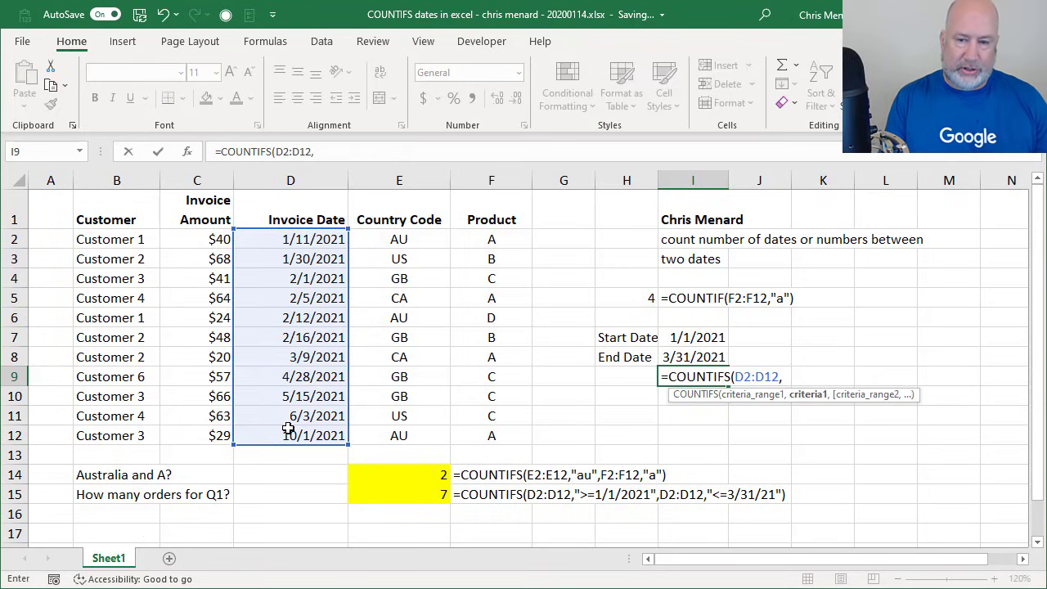
{"action": "type", "text": "\">="}
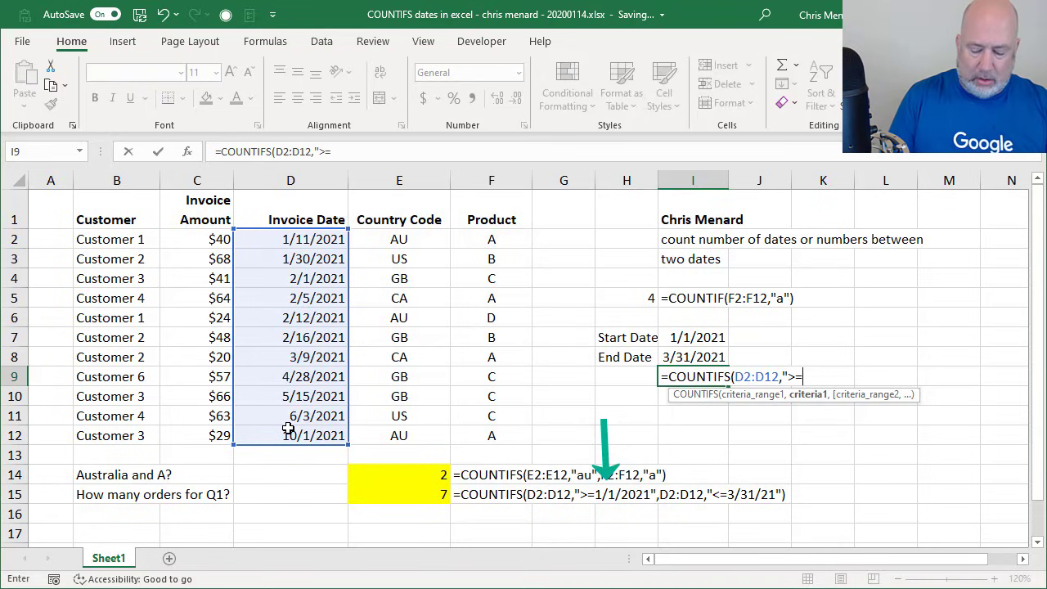
{"action": "type", "text": "\""}
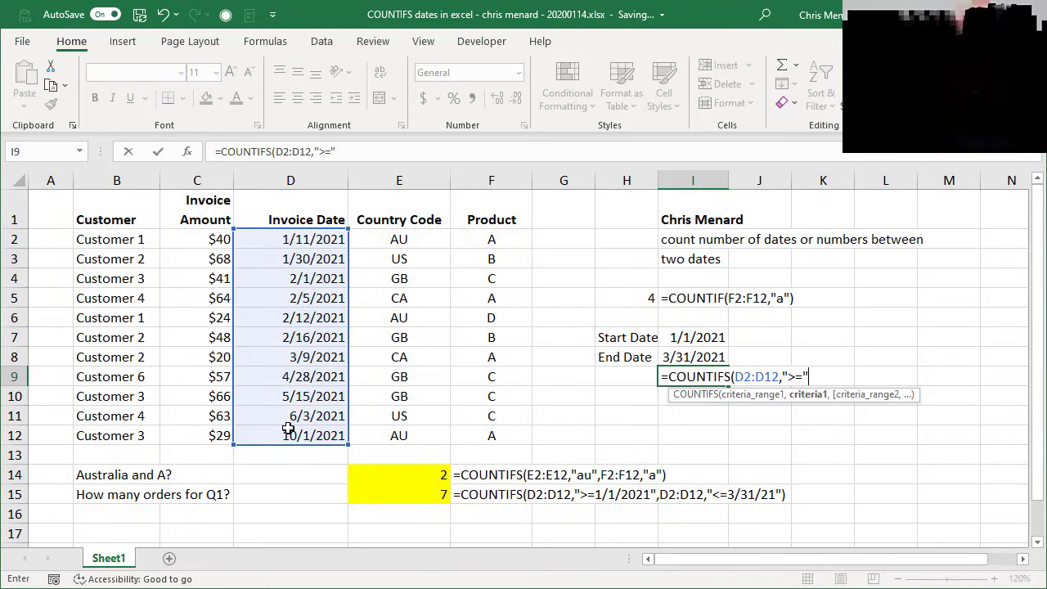
{"action": "type", "text": "&"}
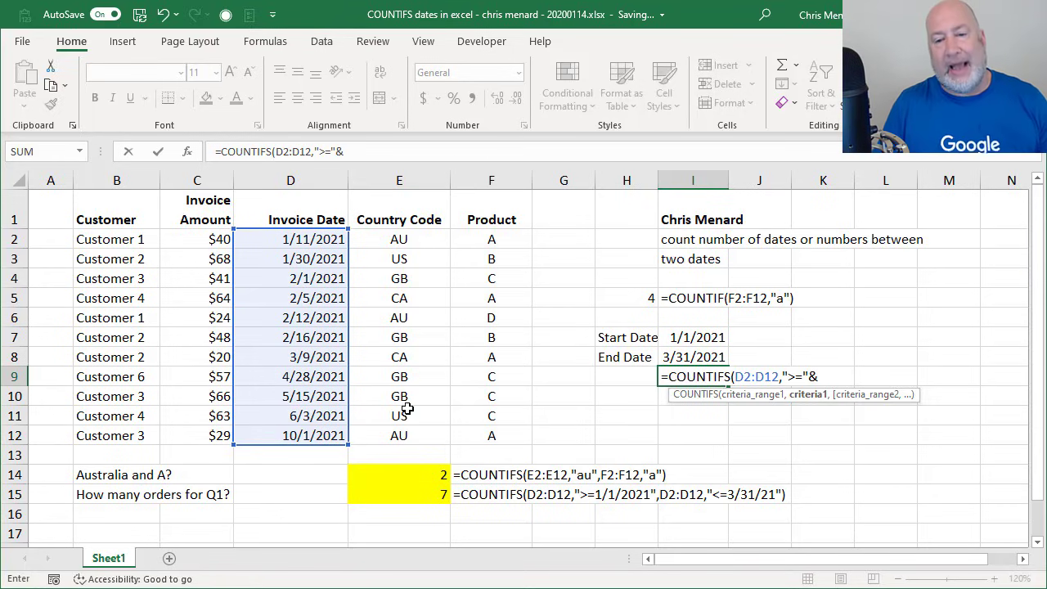
{"action": "left_click", "coordinate": [680, 337]}
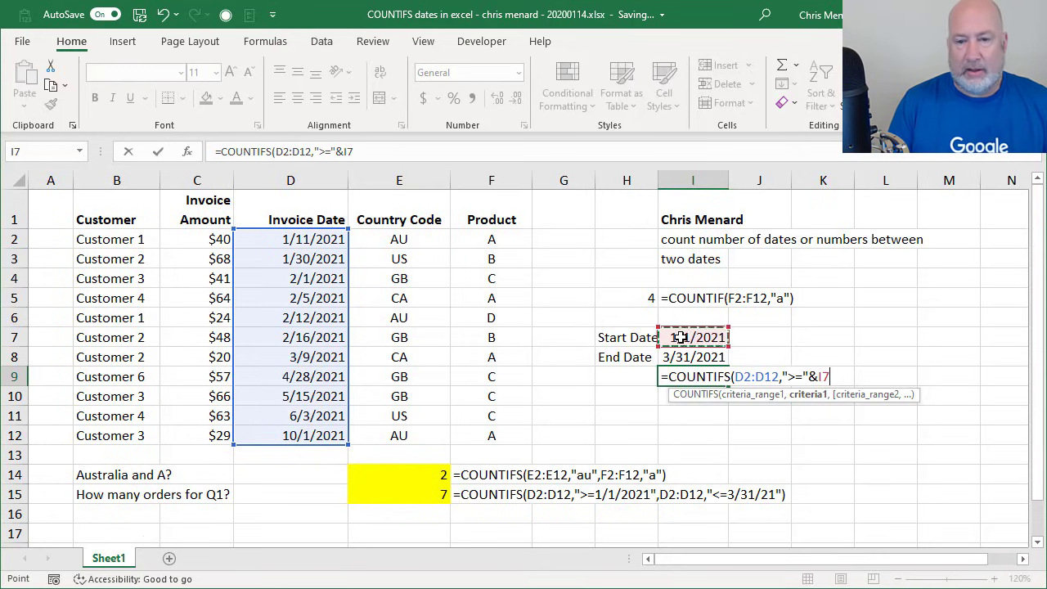
- Add D2:D12 with upper bound "<="&I8 and commit the formula, returning 7
{"action": "type", "text": ","}
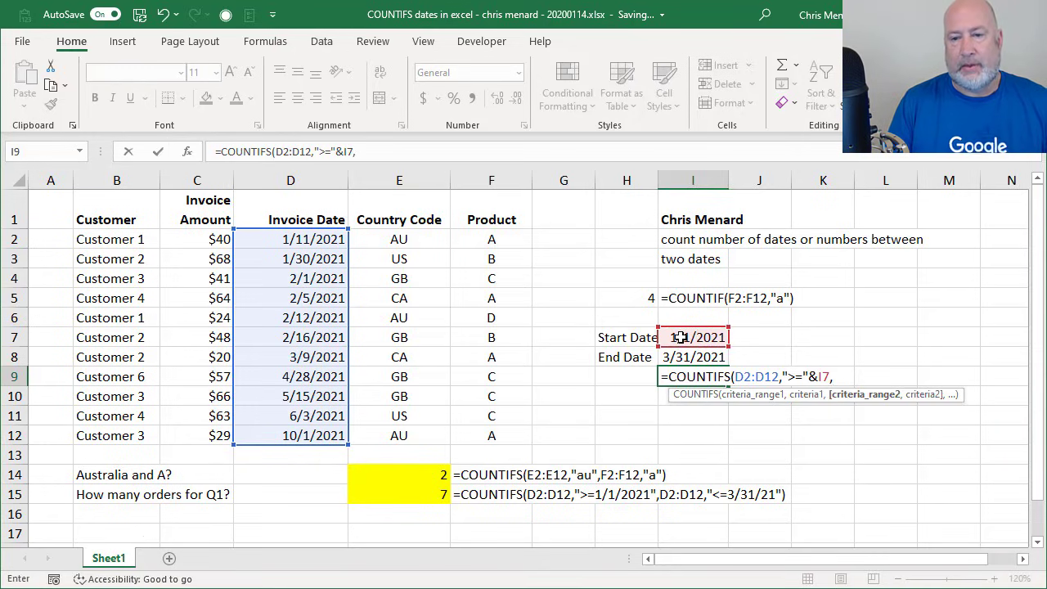
{"action": "left_click_drag", "start_coordinate": [278, 242], "coordinate": [292, 430]}
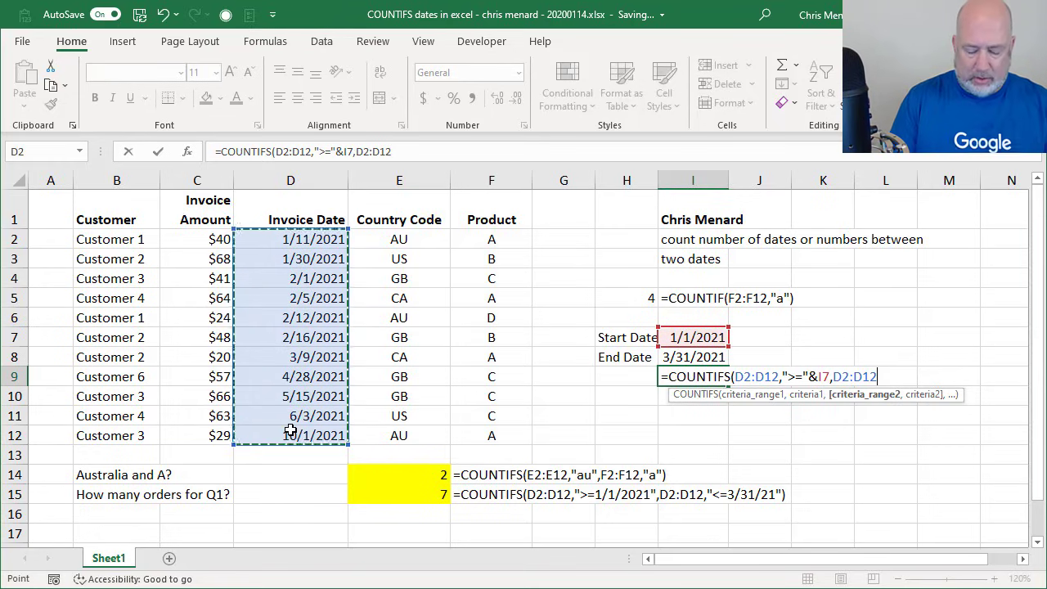
{"action": "type", "text": ","}
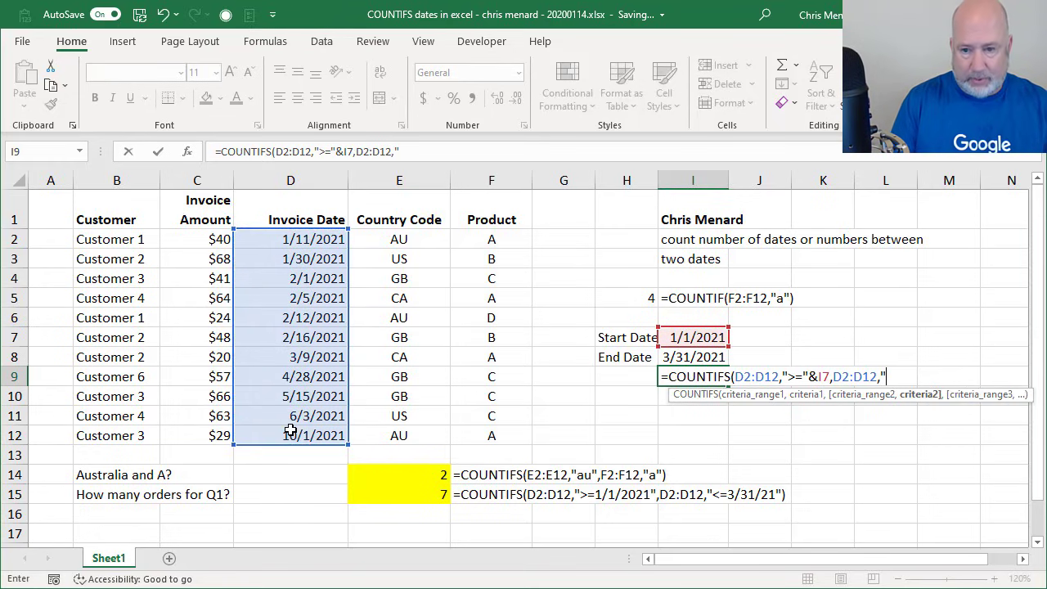
{"action": "type", "text": "\"<=\""}
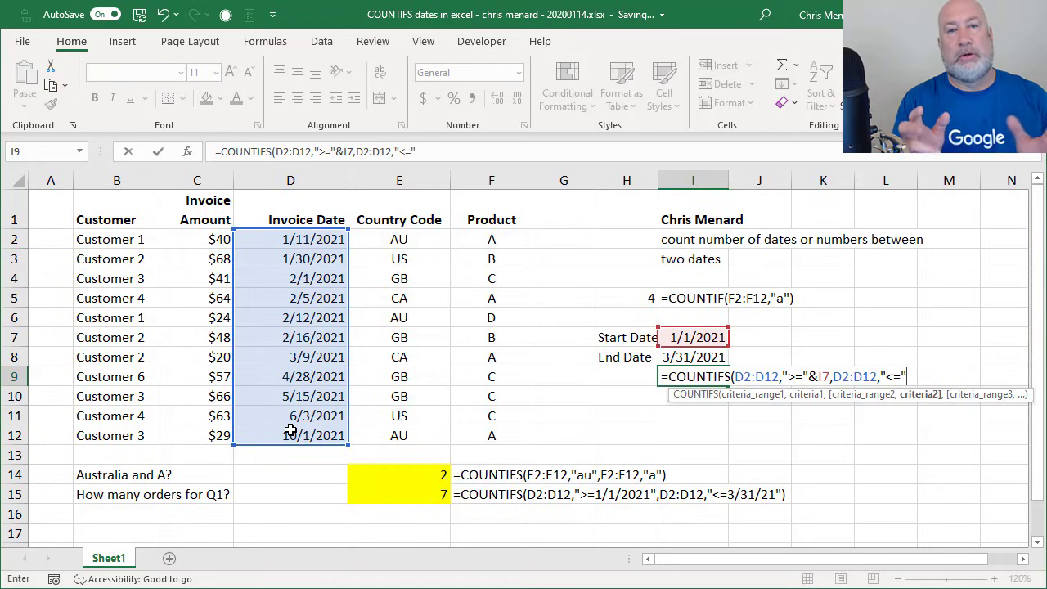
{"action": "type", "text": "&"}
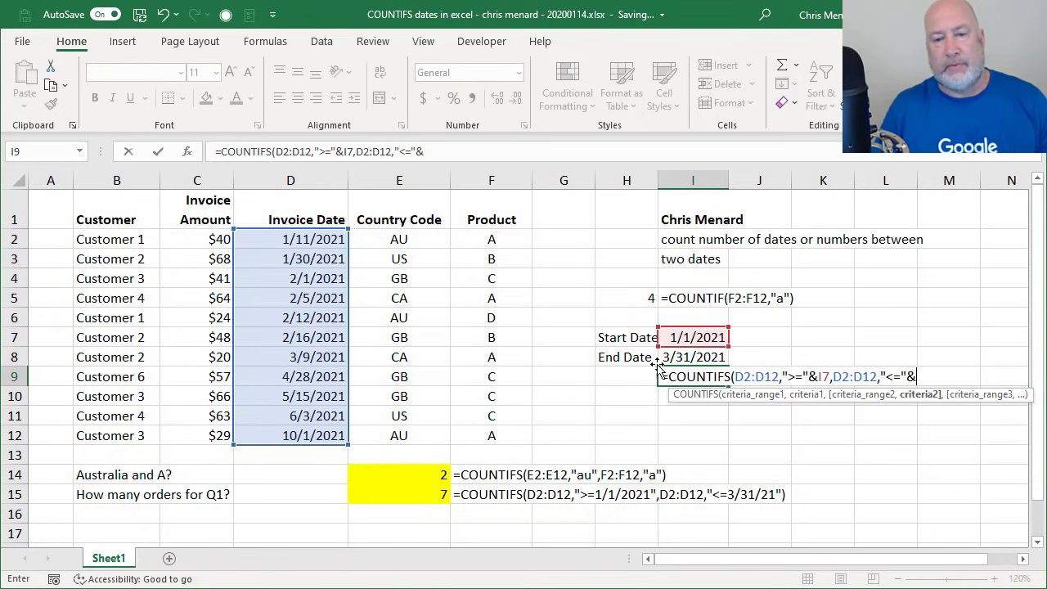
{"action": "left_click", "coordinate": [681, 357]}
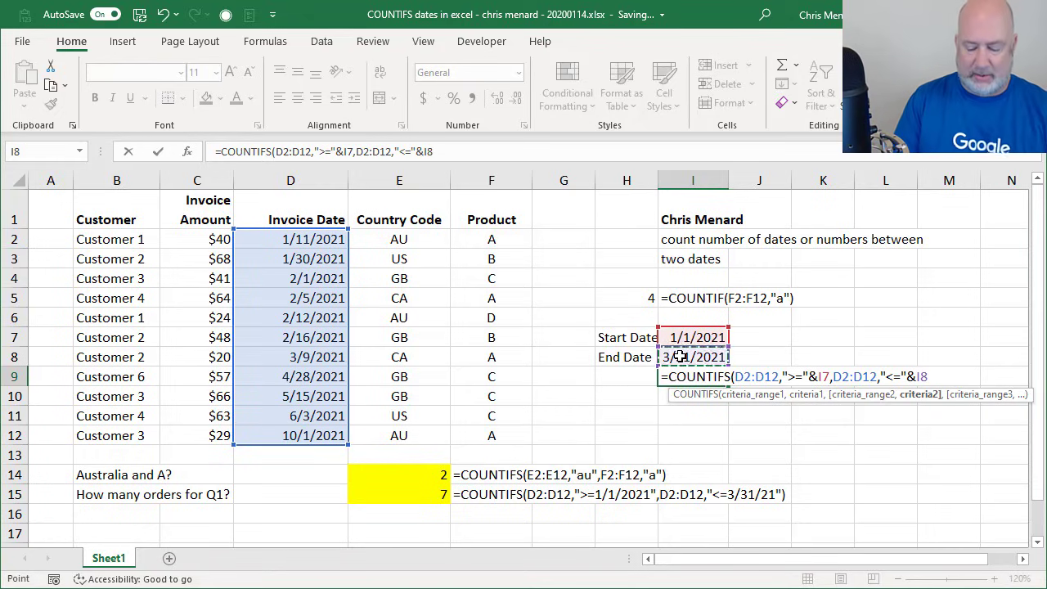
{"action": "type", "text": ")"}
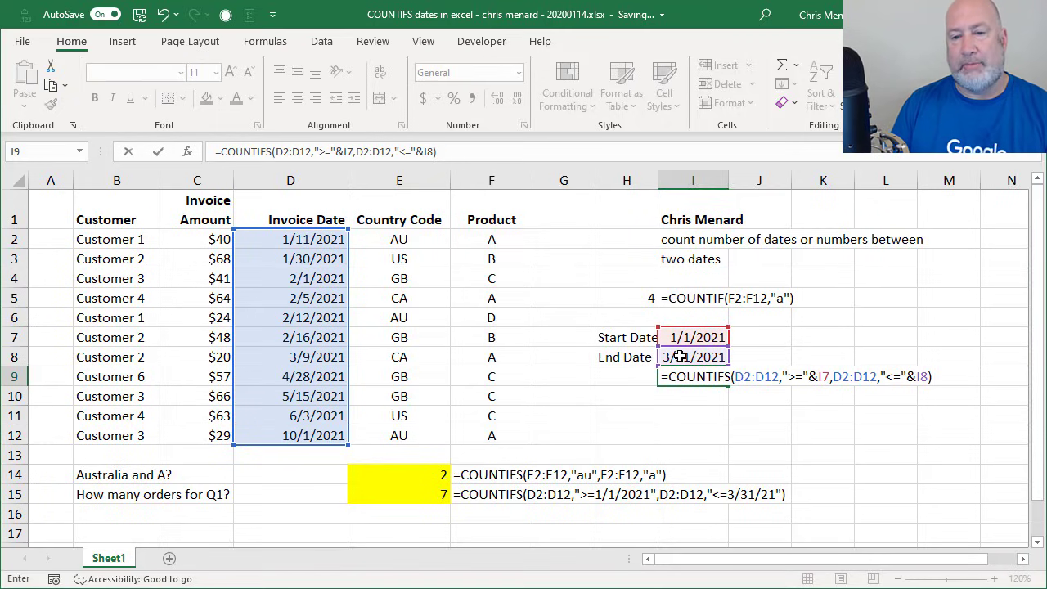
{"action": "key", "text": "ctrl+Return"}
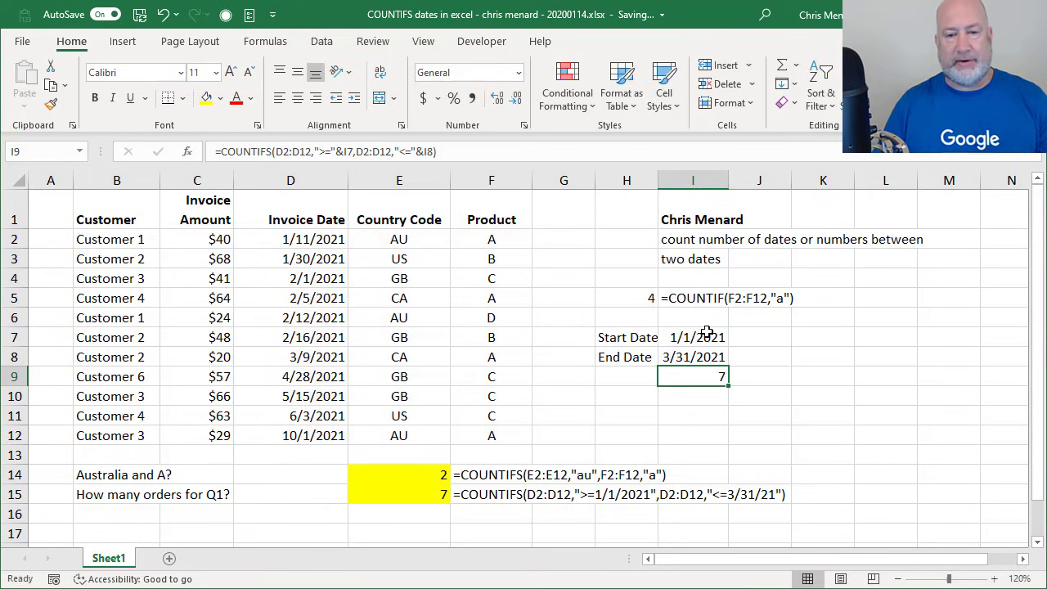
- Copy the FORMULATEXT formula from F15 into J9 to show I9's formula text
{"action": "left_click", "coordinate": [495, 498]}
{"action": "left_click", "coordinate": [715, 392]}
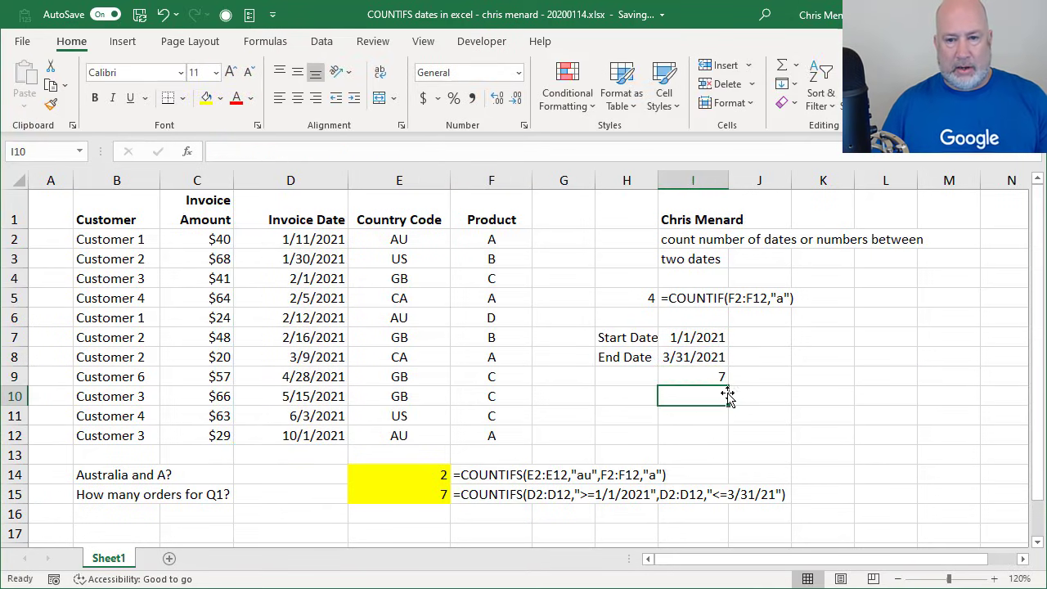
{"action": "left_click", "coordinate": [777, 378]}
{"action": "left_click", "coordinate": [511, 496]}
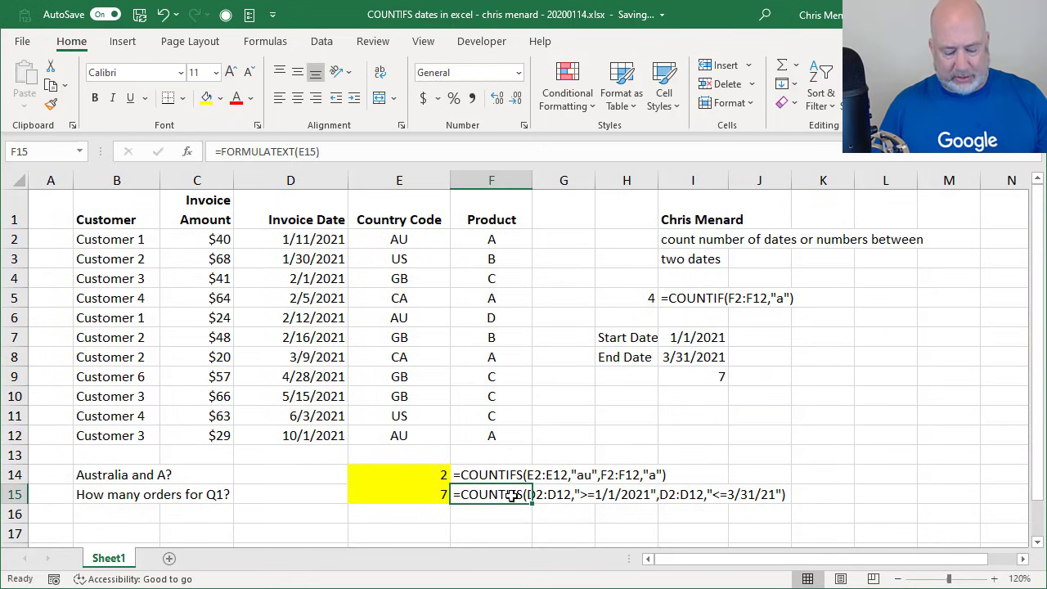
{"action": "key", "text": "ctrl+c"}
{"action": "left_click", "coordinate": [741, 376]}
{"action": "key", "text": "ctrl+v"}
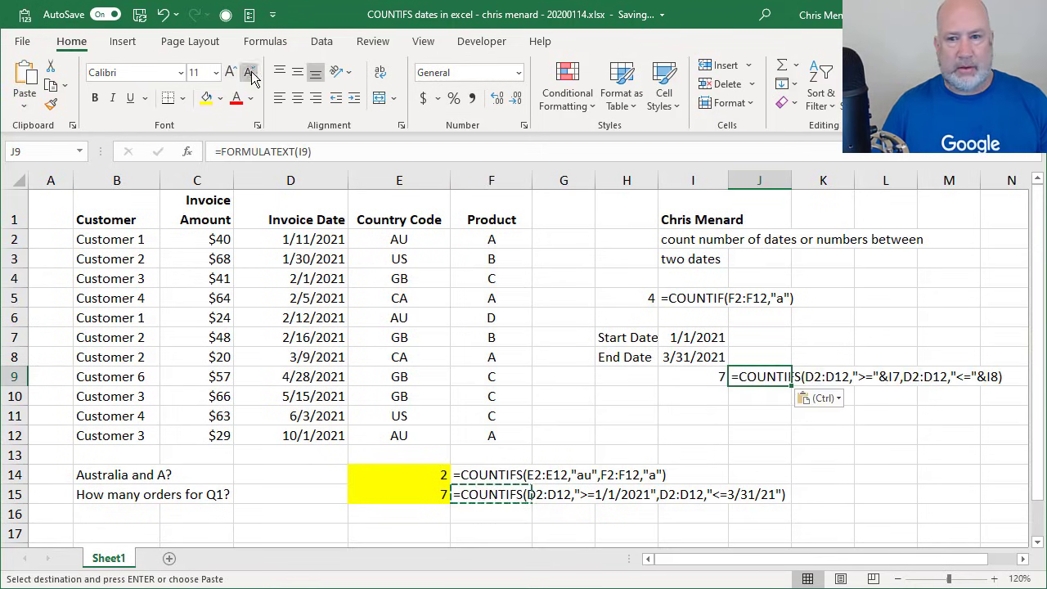
{"action": "key", "text": "Escape"}
{"action": "left_click", "coordinate": [689, 377]}
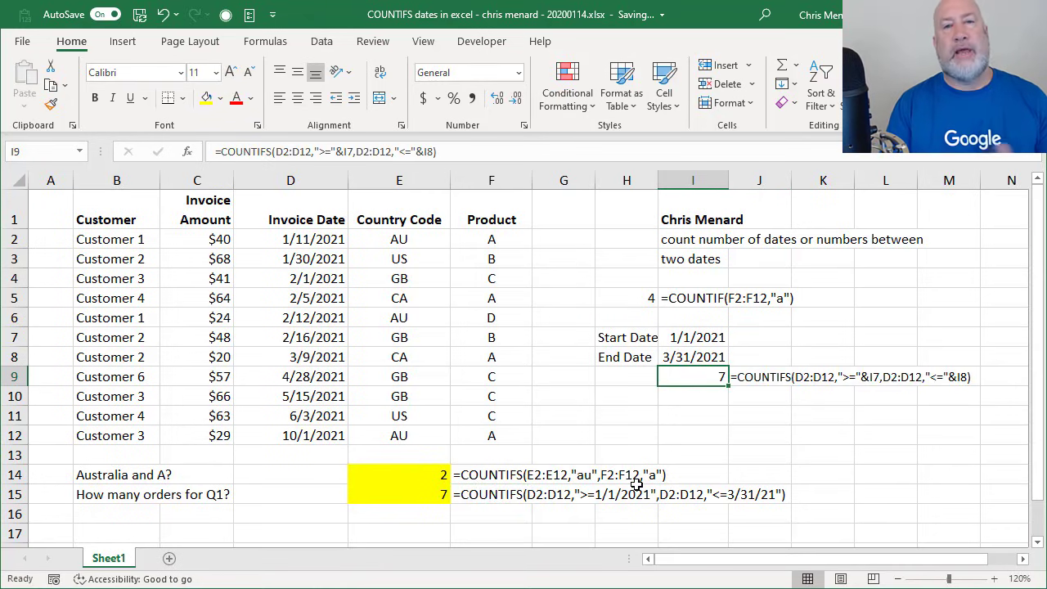
{"action": "key", "text": "Up"}
{"action": "key", "text": "Up"}
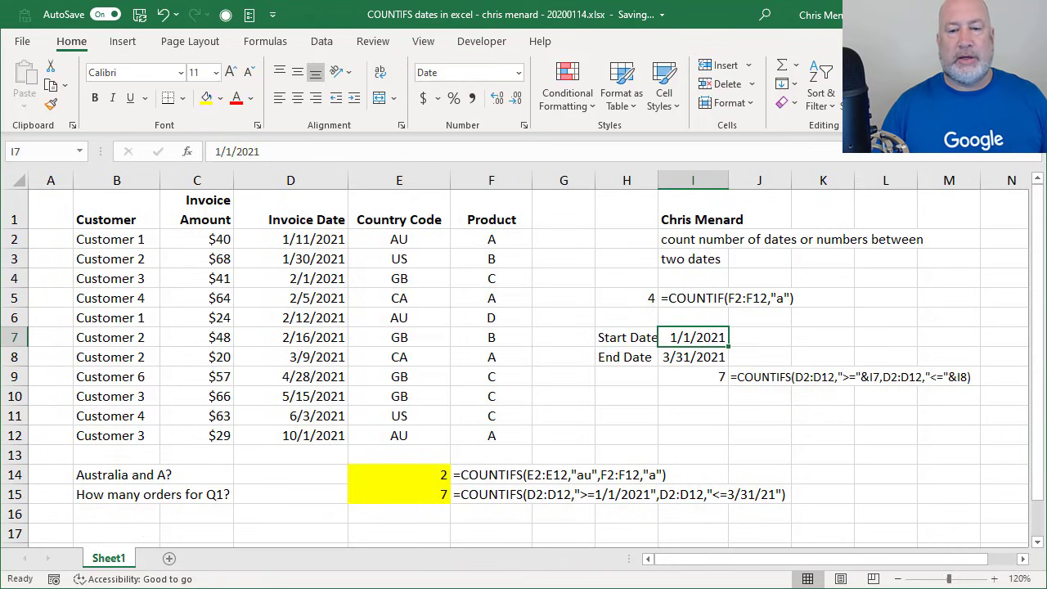
- Test the count with other dates: End 1/31/21, then Start 2/15/21 and End 3/15/2021
{"action": "key", "text": "Down"}
{"action": "type", "text": "1/31/21"}
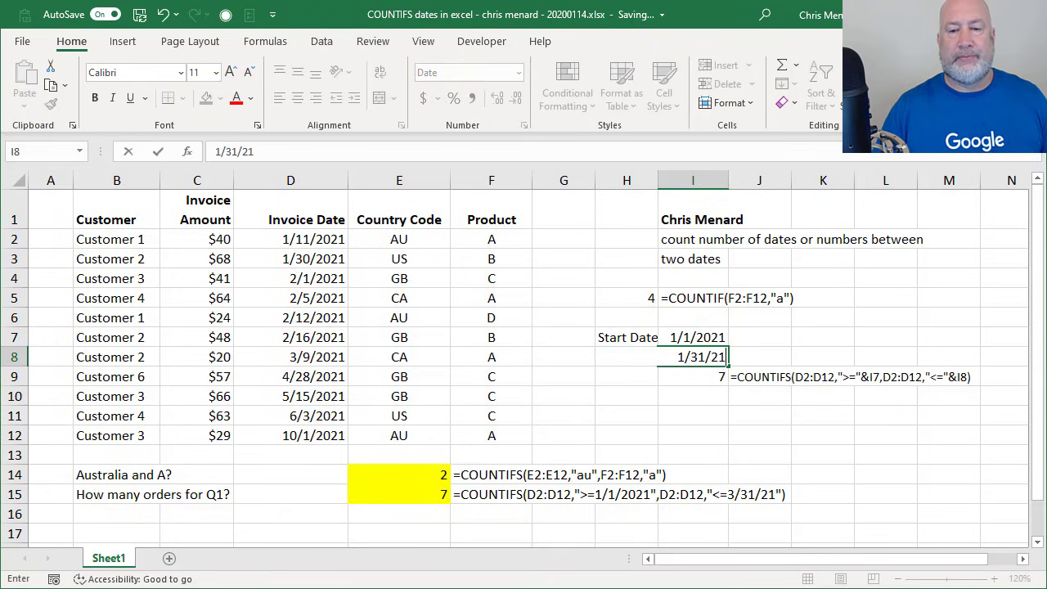
{"action": "key", "text": "Return"}
{"action": "key", "text": "Up"}
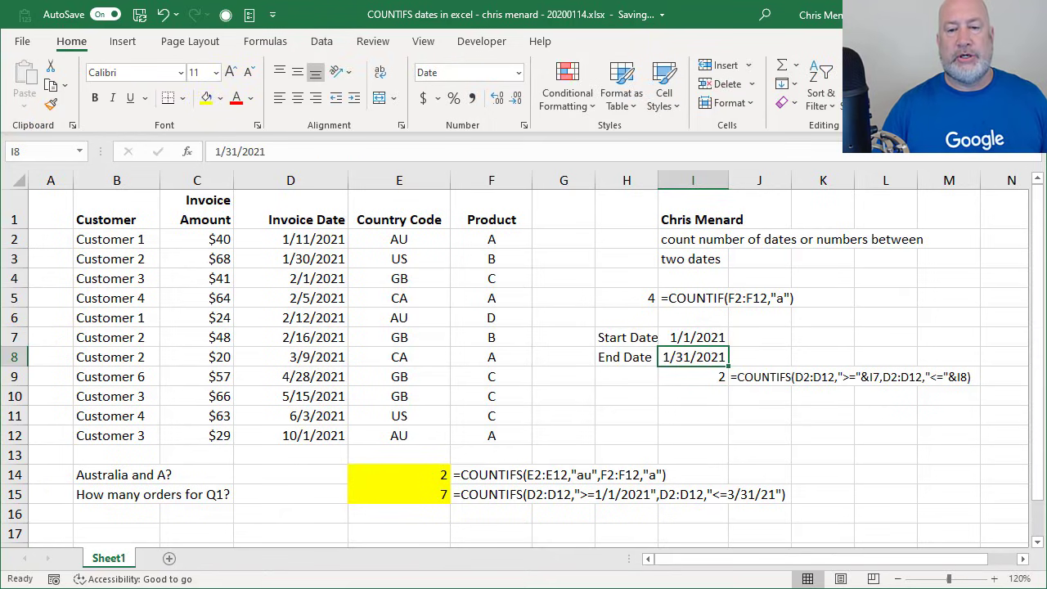
{"action": "key", "text": "Up"}
{"action": "type", "text": "2/15/21"}
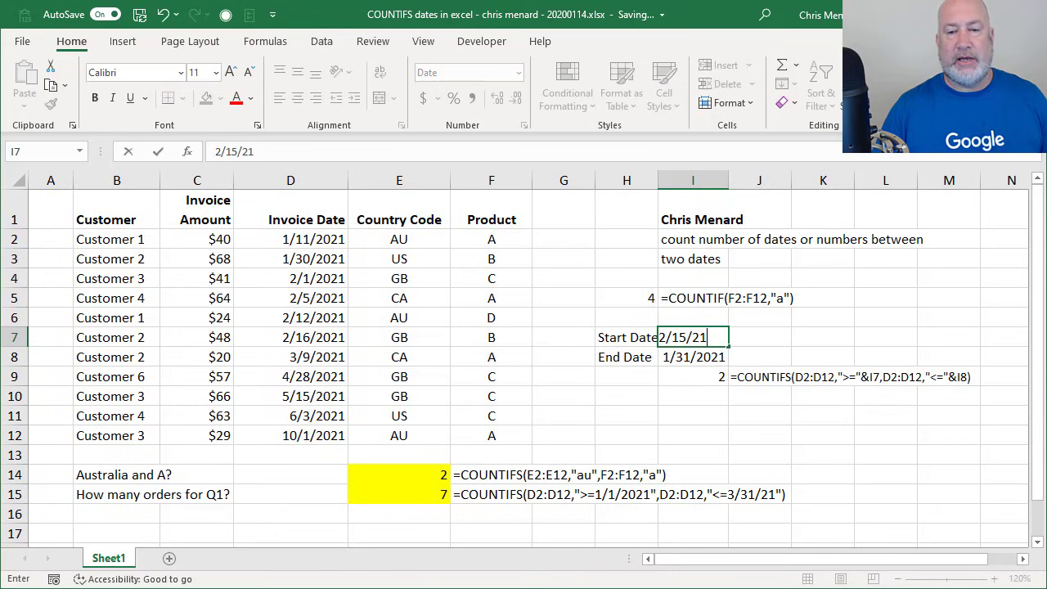
{"action": "key", "text": "Return"}
{"action": "type", "text": "3/15/2021"}
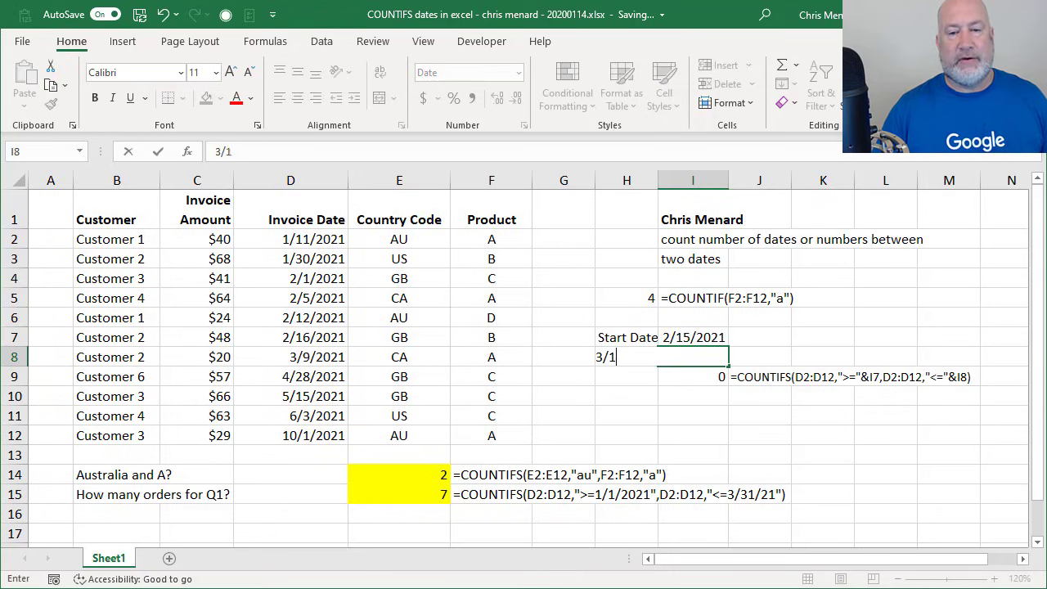
{"action": "key", "text": "Return"}
- Reset the Start Date to 1/1 and the End Date to 3/31/21
{"action": "left_click", "coordinate": [693, 357]}
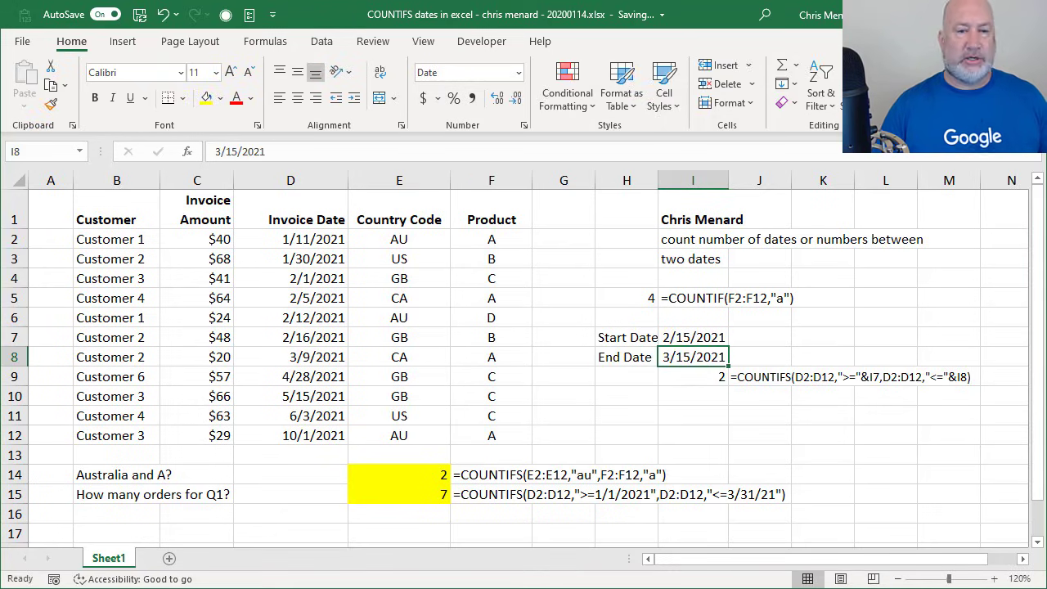
{"action": "left_click", "coordinate": [692, 337]}
{"action": "type", "text": "1/1"}
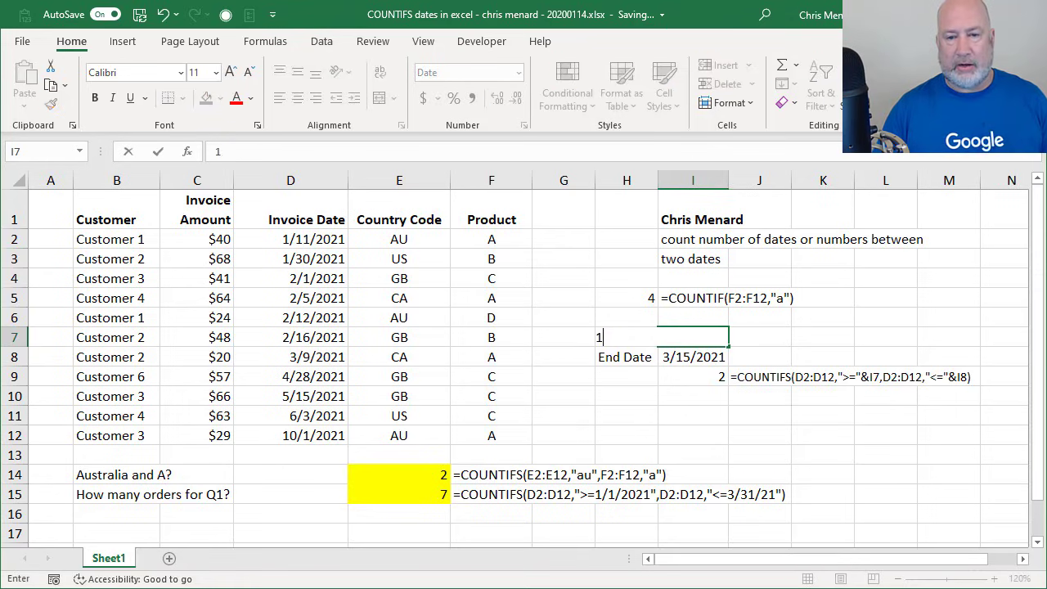
{"action": "type", "text": "/"}
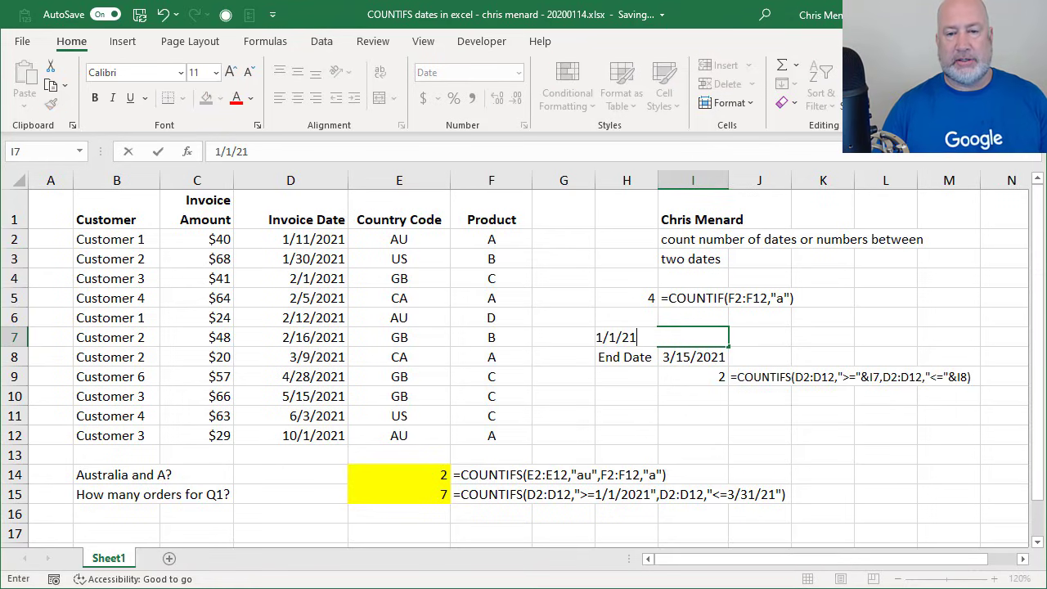
{"action": "key", "text": "Return"}
{"action": "type", "text": "3/31/"}
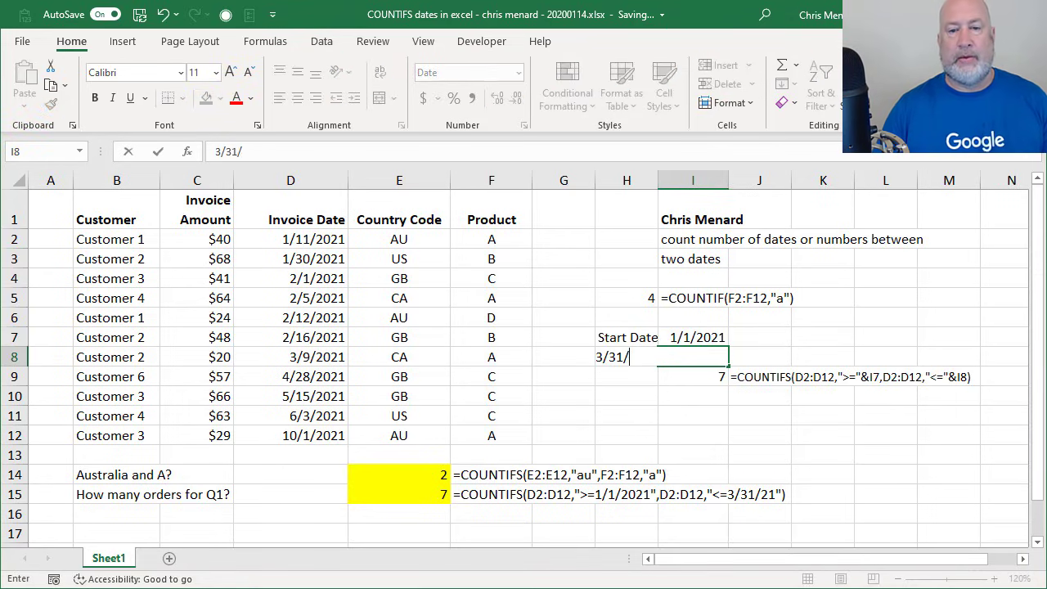
{"action": "type", "text": "21"}
{"action": "key", "text": "Return"}
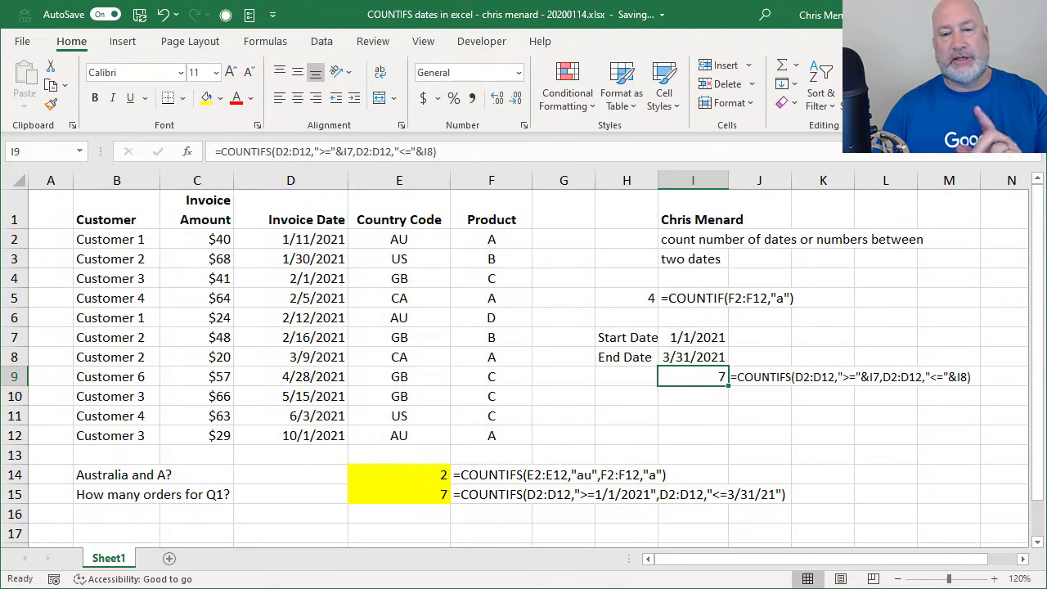
- Review the Start Date and End Date values and find empty cells below the formulas
{"action": "left_click", "coordinate": [693, 357]}
{"action": "left_click", "coordinate": [692, 337]}
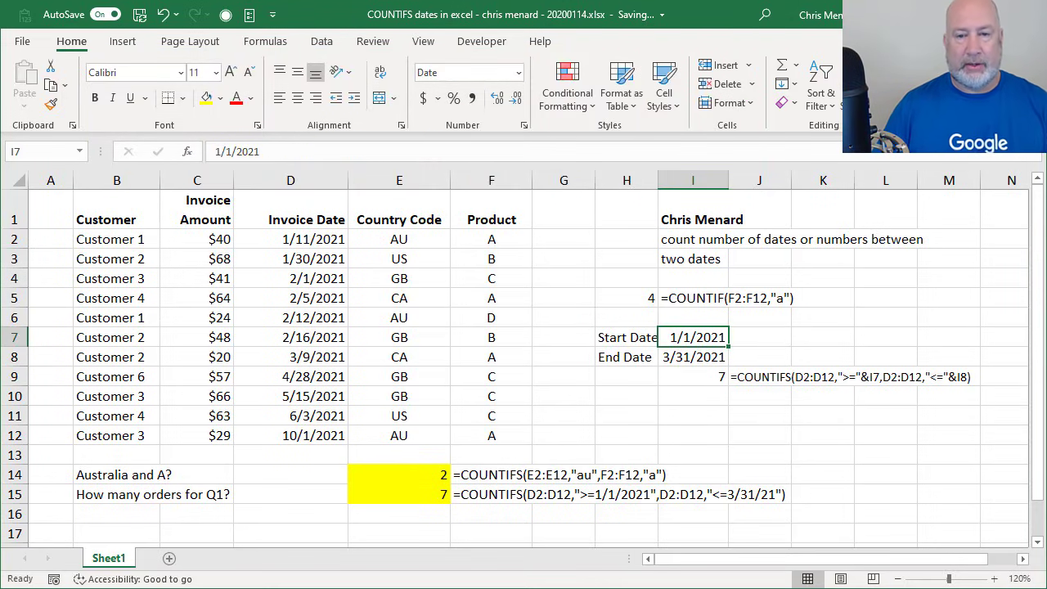
{"action": "left_click", "coordinate": [693, 357]}
{"action": "left_click", "coordinate": [692, 377]}
{"action": "left_click", "coordinate": [692, 395]}
{"action": "left_click", "coordinate": [626, 396]}
- Enter the label 'Month' in H11 and the date 1/1/2021 in I11
{"action": "left_click", "coordinate": [626, 415]}
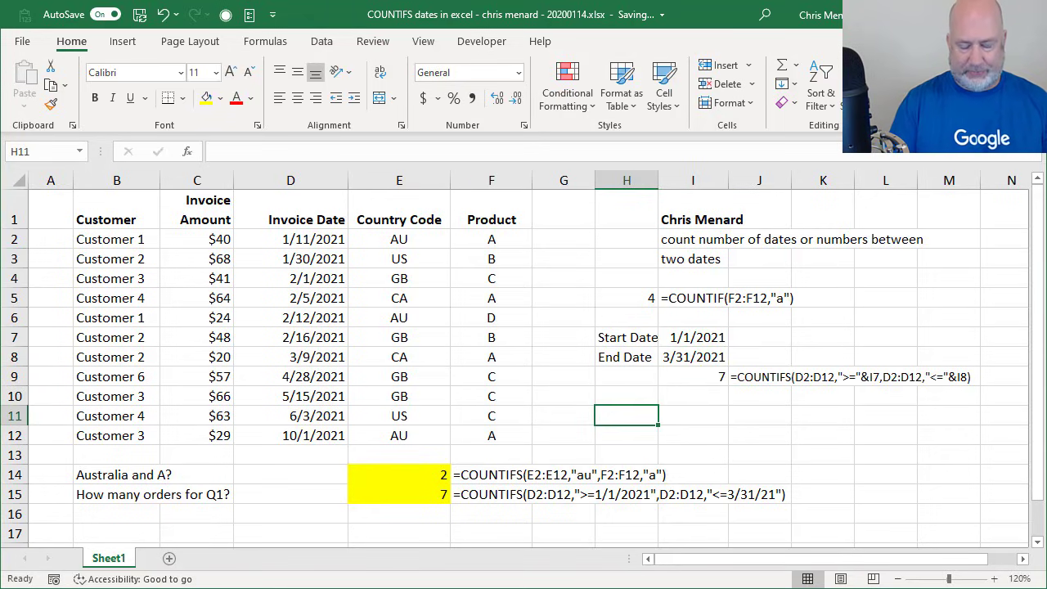
{"action": "type", "text": "Month"}
{"action": "key", "text": "Tab"}
{"action": "type", "text": "1/1/"}
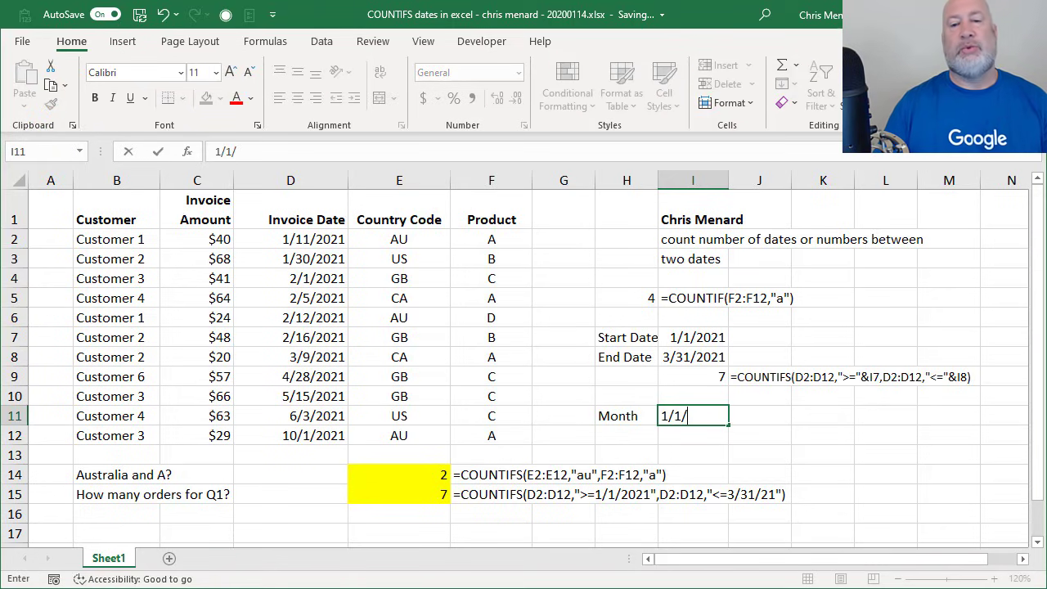
{"action": "type", "text": "2021"}
{"action": "key", "text": "Return"}
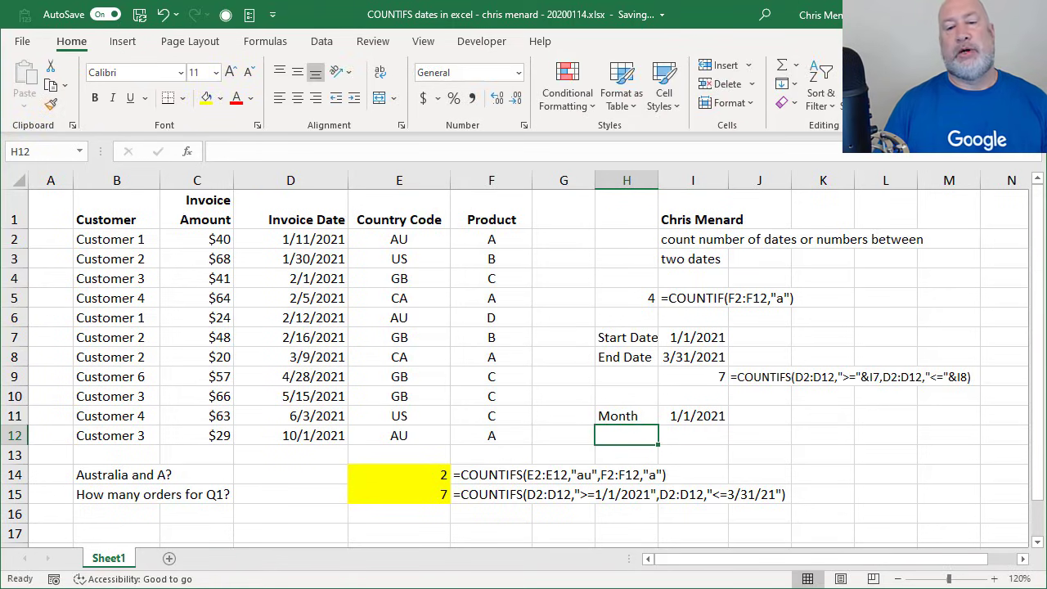
{"action": "left_click", "coordinate": [626, 415]}
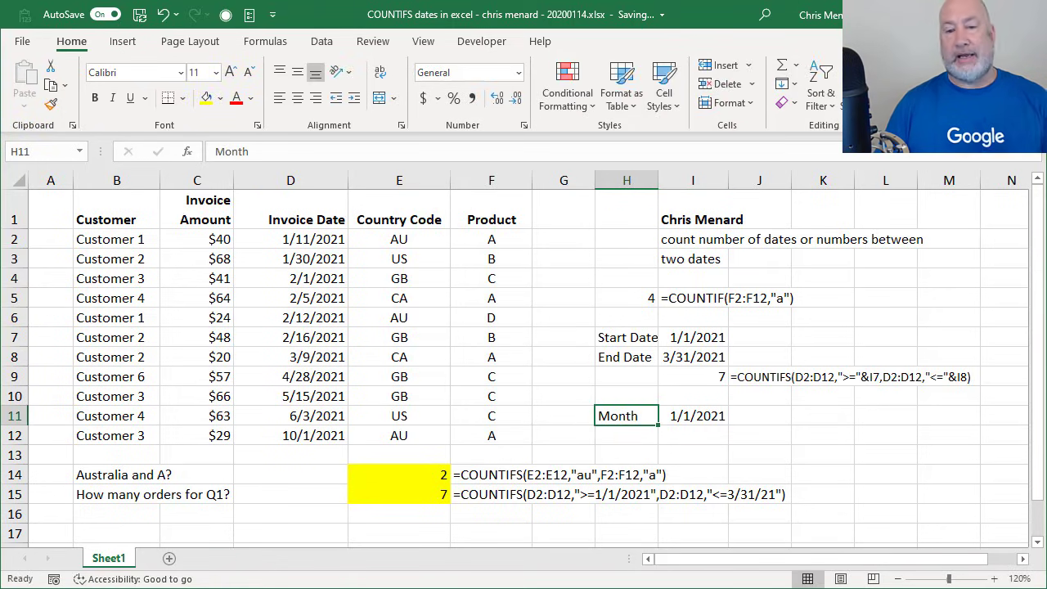
{"action": "left_click", "coordinate": [693, 415]}
{"action": "left_click", "coordinate": [693, 435]}
- Start =COUNTIFS in I12 with invoice dates D2:D12 on or after I11
{"action": "type", "text": "="}
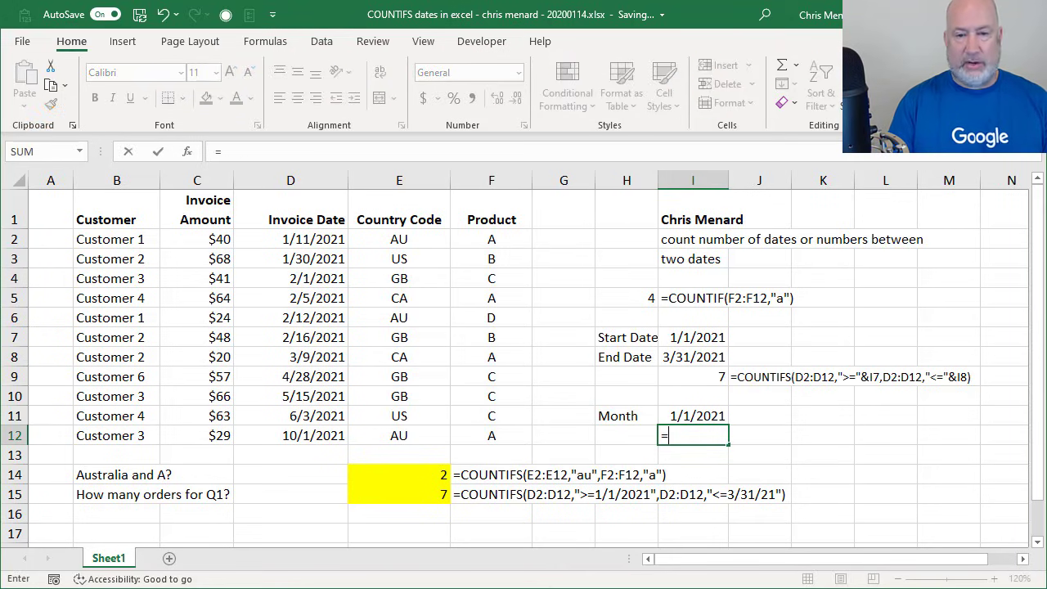
{"action": "type", "text": "countif"}
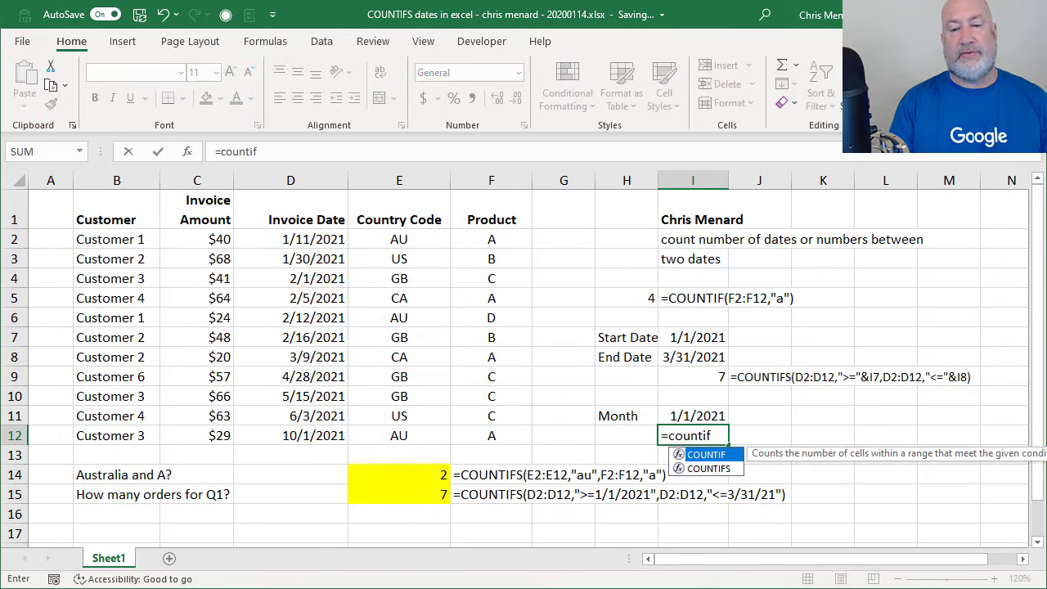
{"action": "type", "text": "s"}
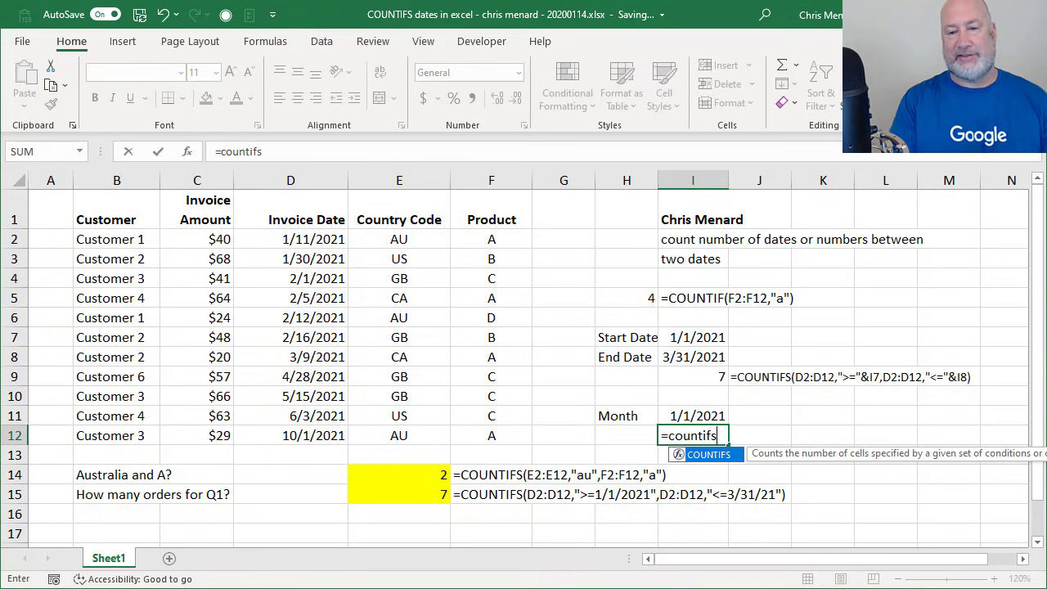
{"action": "key", "text": "Tab"}
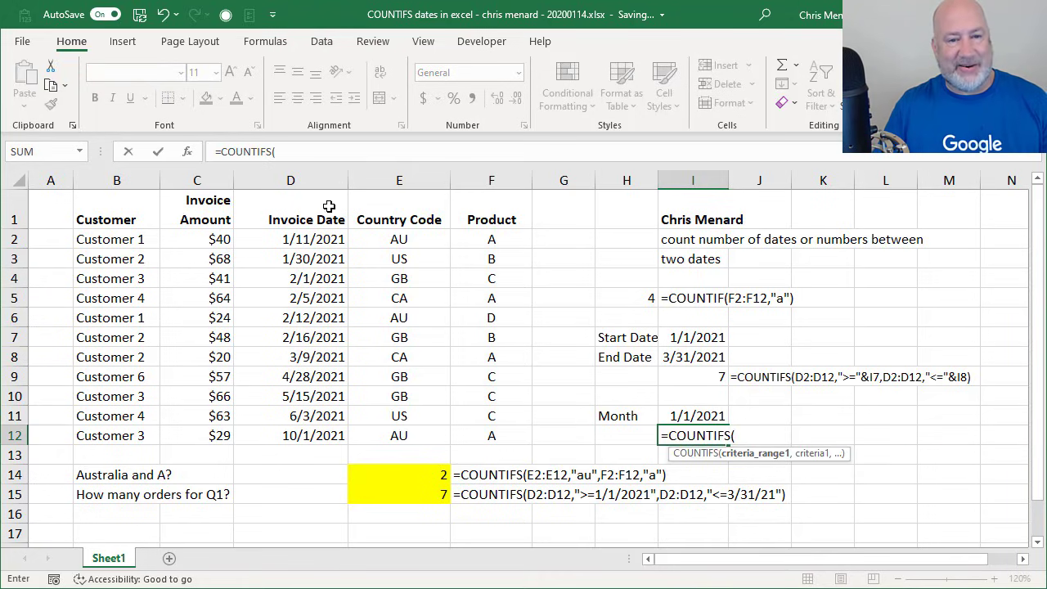
{"action": "left_click_drag", "start_coordinate": [303, 241], "coordinate": [275, 434]}
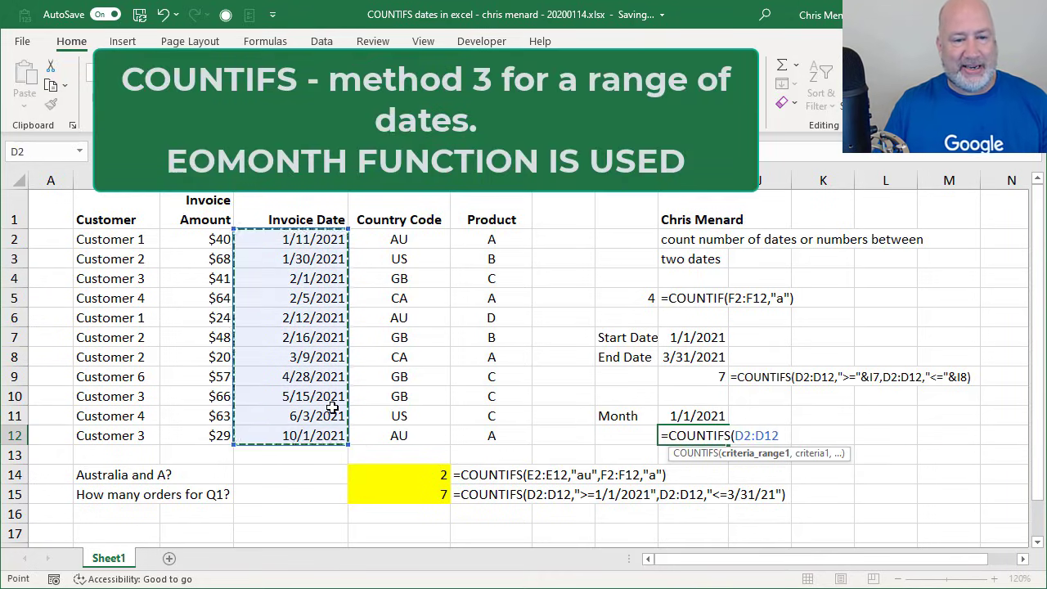
{"action": "type", "text": ","}
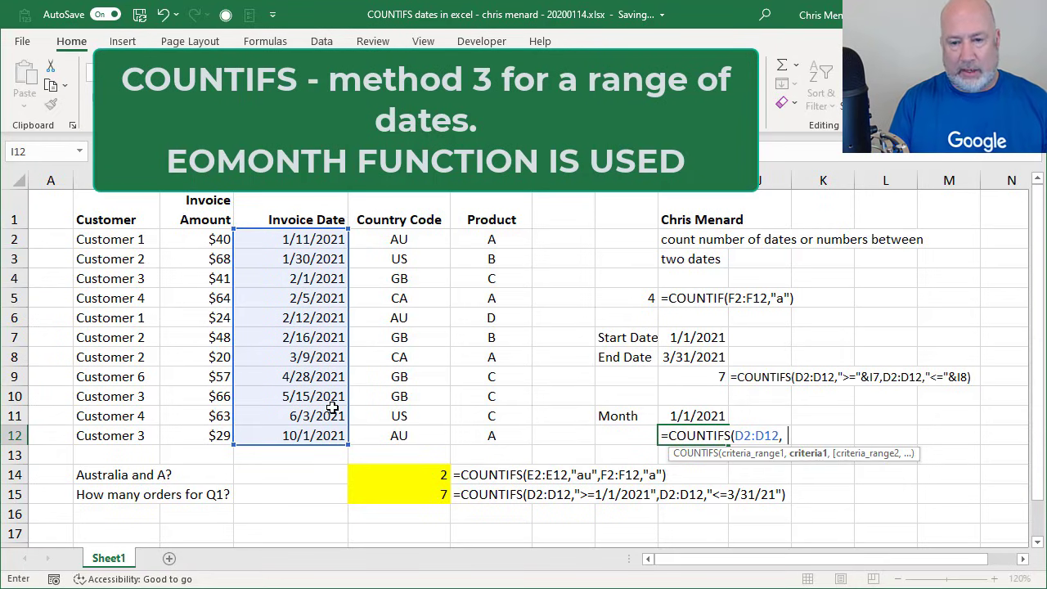
{"action": "type", "text": "\">=\""}
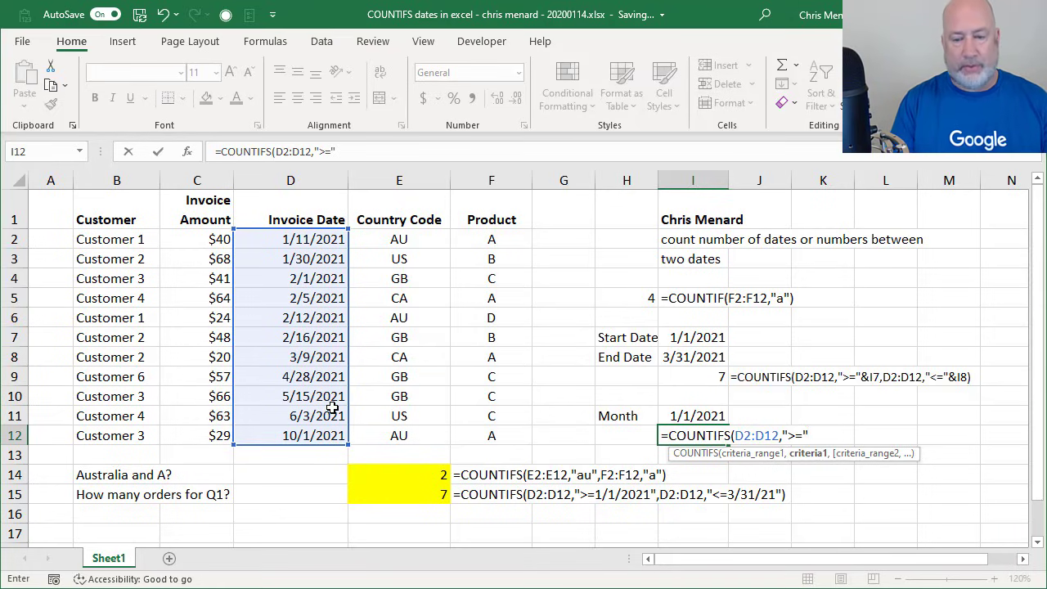
{"action": "type", "text": "&"}
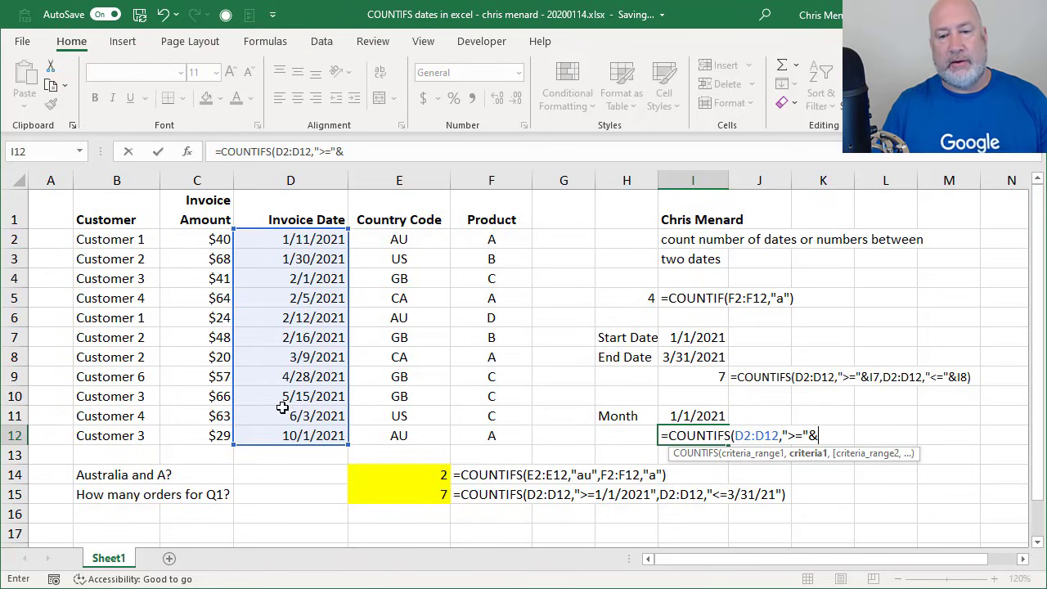
{"action": "left_click", "coordinate": [692, 415]}
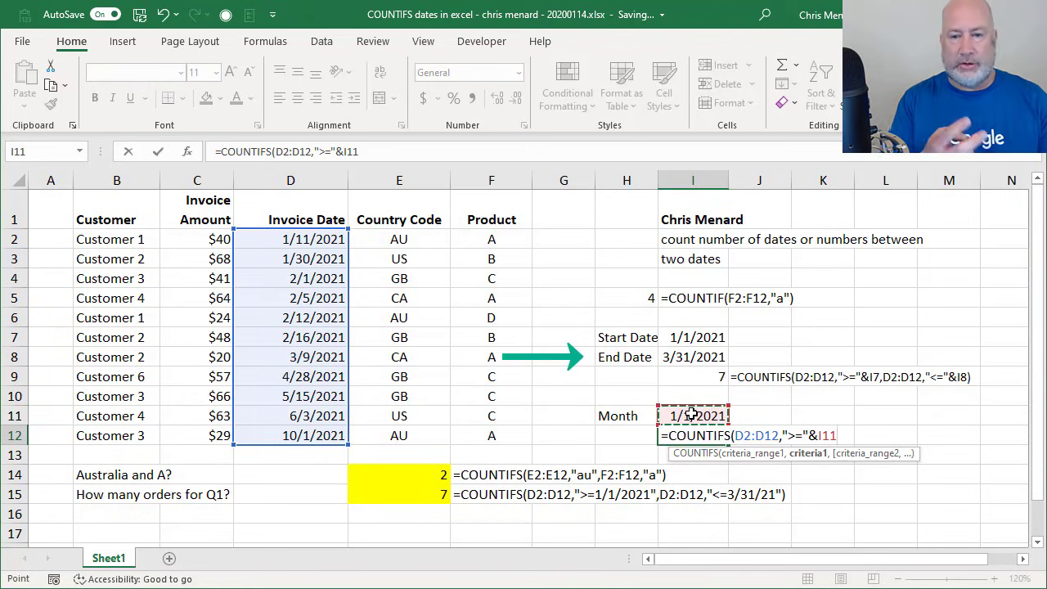
- Add a second D2:D12 criterion with "<="& and begin typing EOMONTH as the upper limit
{"action": "type", "text": ","}
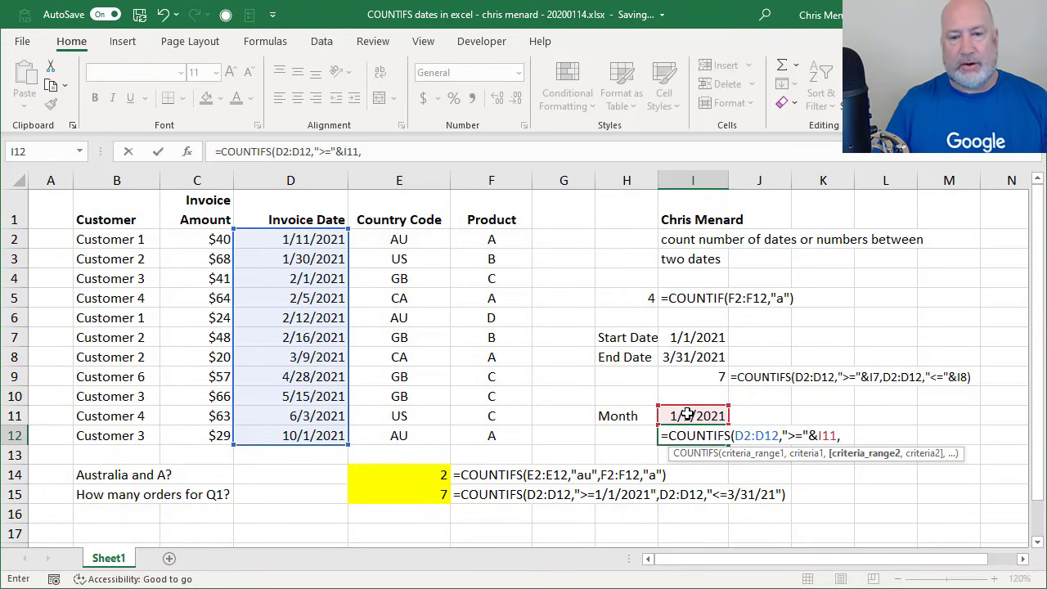
{"action": "left_click_drag", "start_coordinate": [301, 239], "coordinate": [299, 435]}
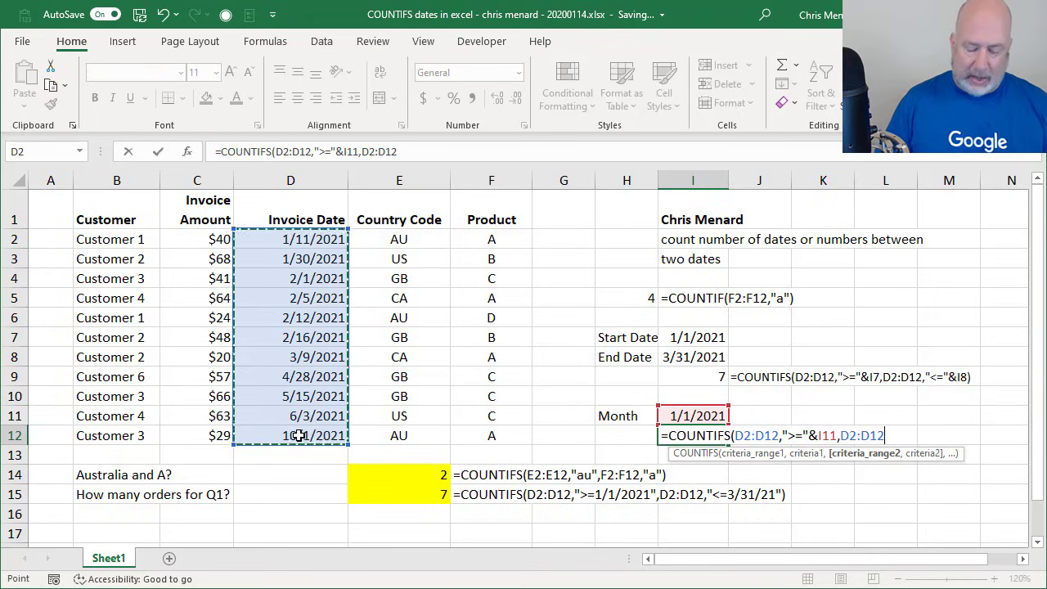
{"action": "type", "text": ","}
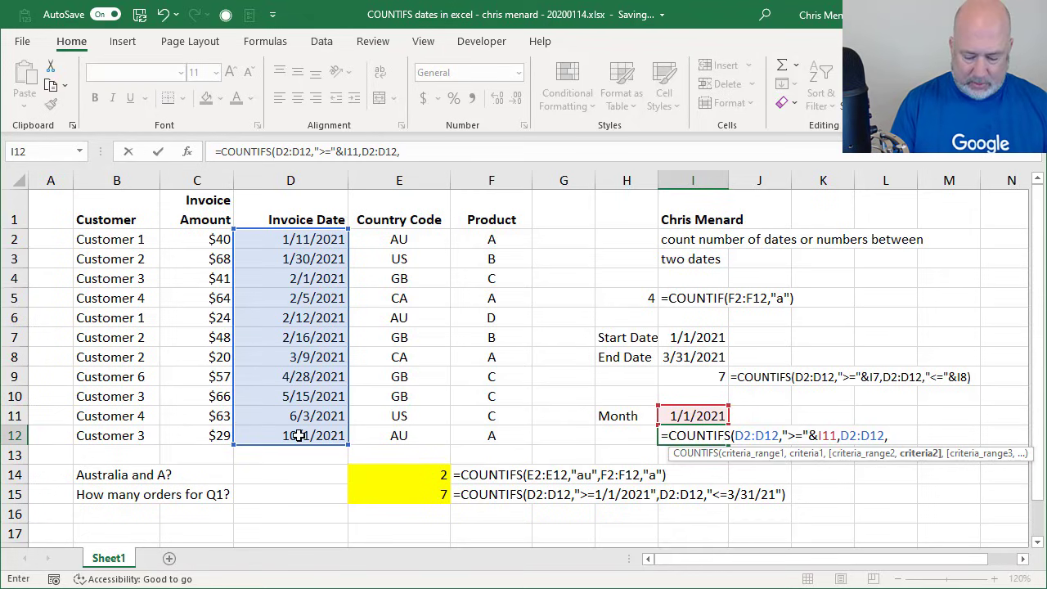
{"action": "type", "text": "<"}
{"action": "key", "text": "BackSpace"}
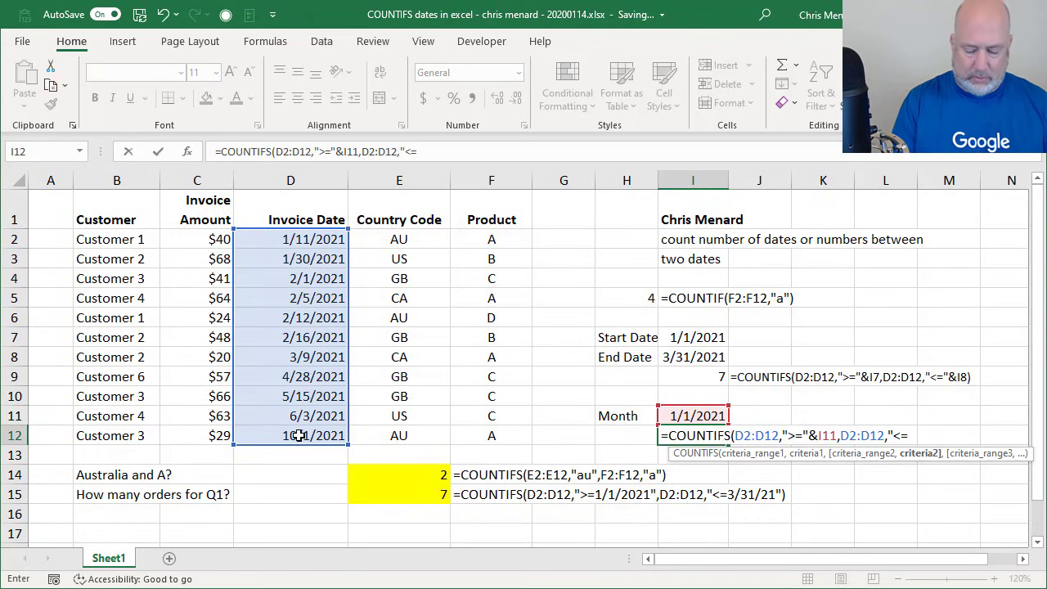
{"action": "type", "text": "\"<=\"&"}
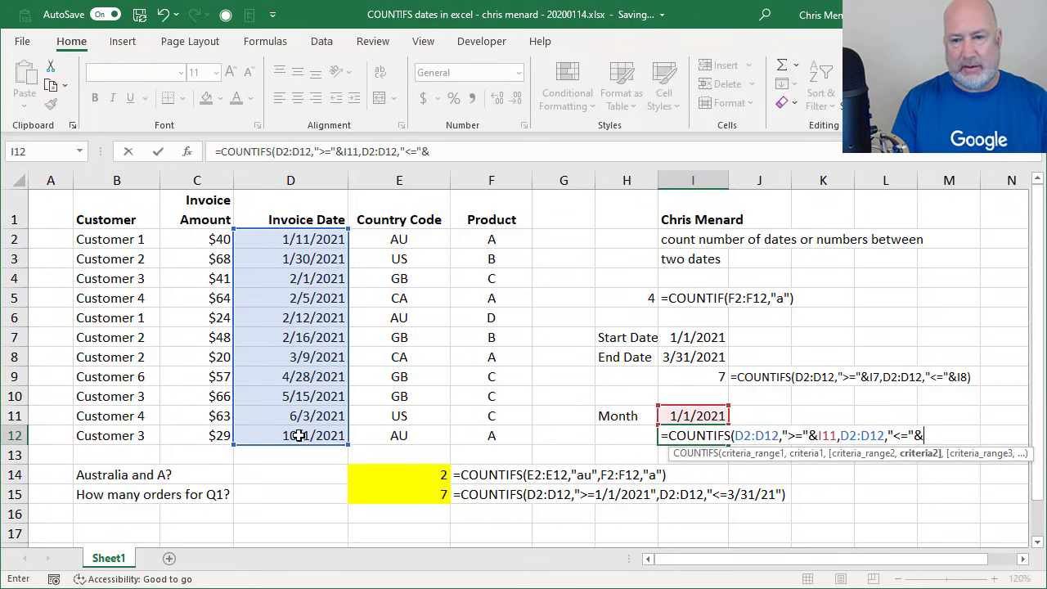
{"action": "type", "text": "eom"}
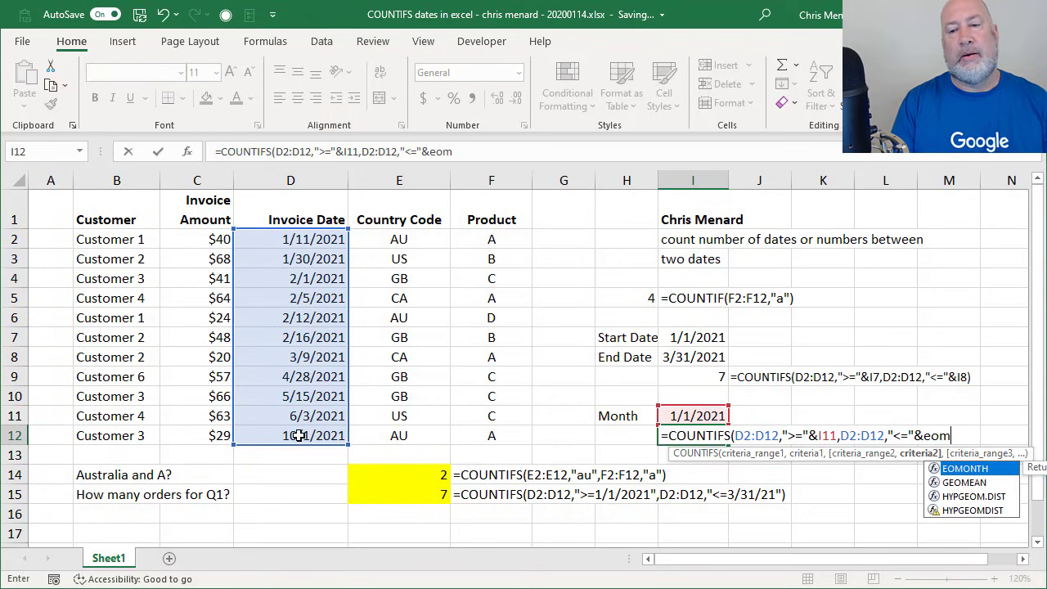
- Complete the upper bound as EOMONTH(I11,0) and enter the COUNTIFS formula in I12
{"action": "key", "text": "Tab"}
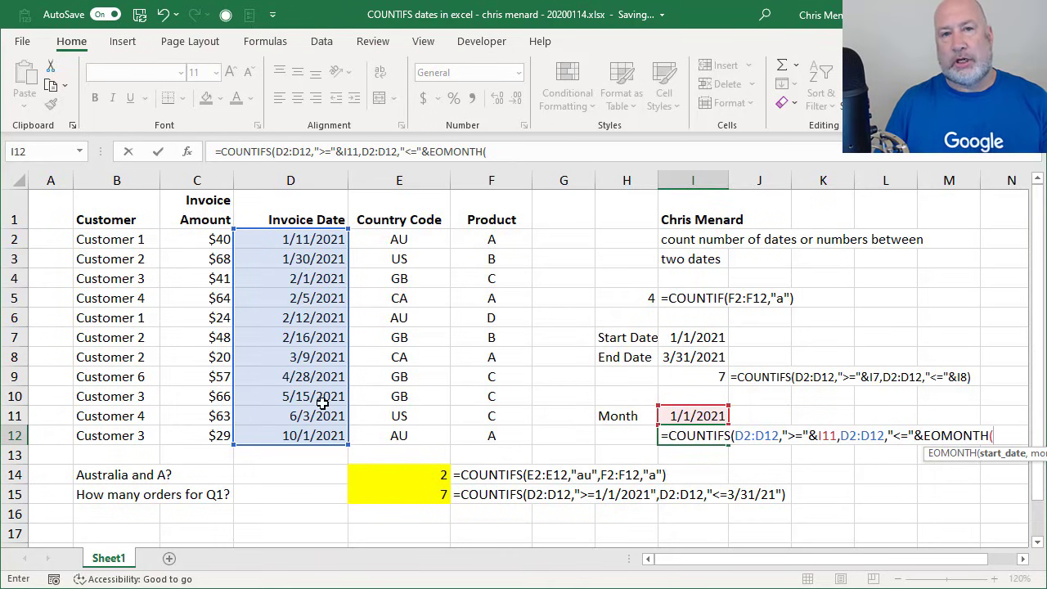
{"action": "left_click", "coordinate": [683, 417]}
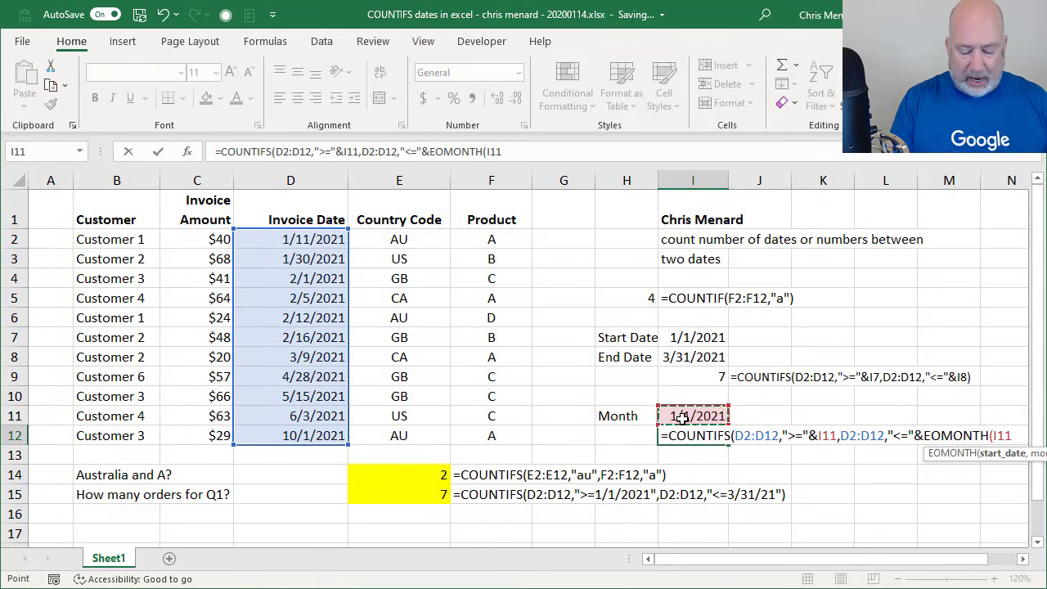
{"action": "type", "text": ","}
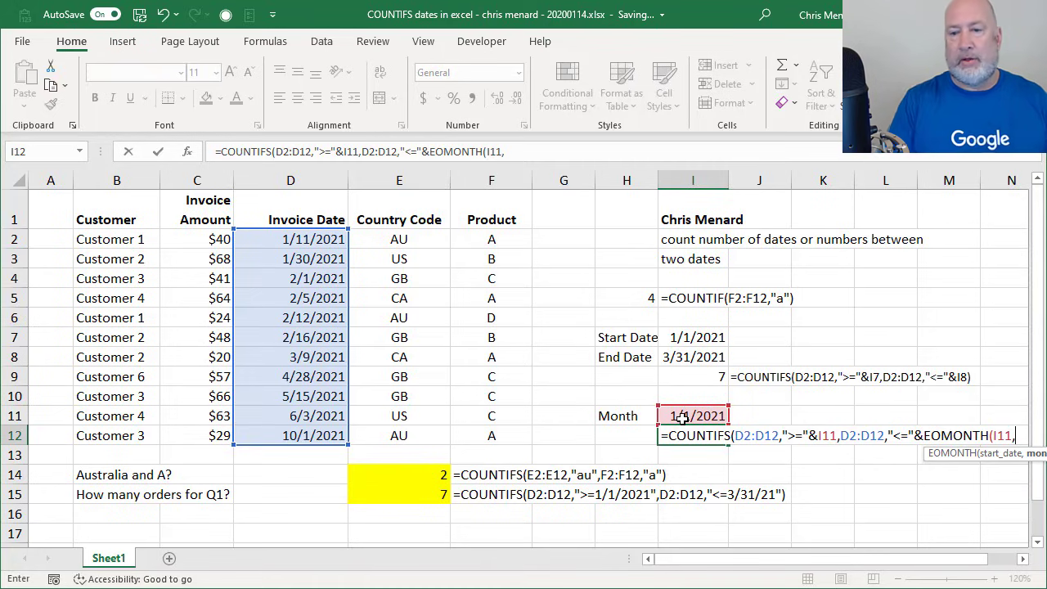
{"action": "type", "text": "0"}
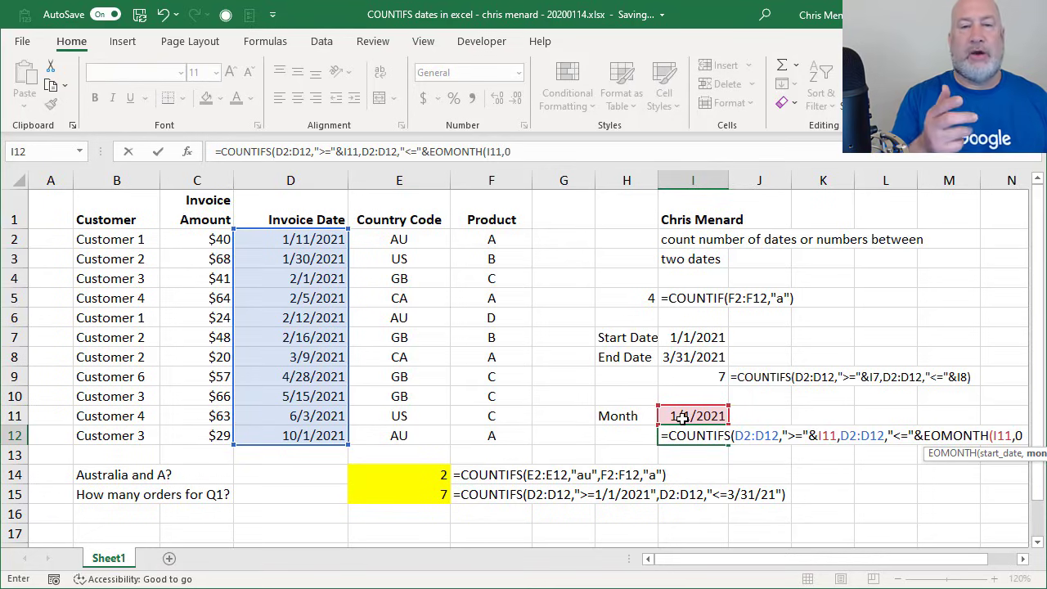
{"action": "type", "text": ")"}
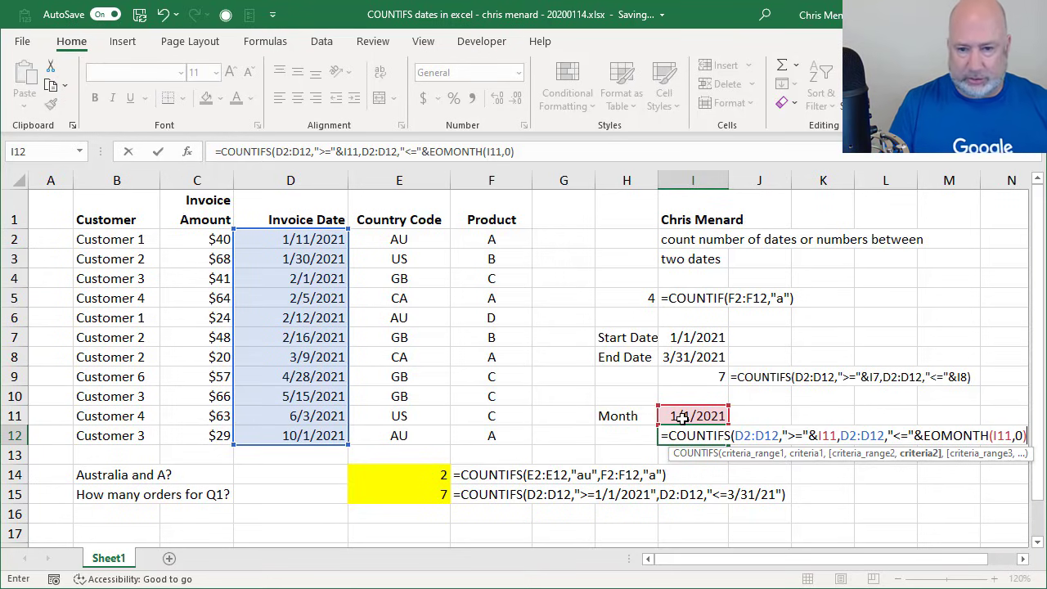
{"action": "key", "text": "Return"}
{"action": "key", "text": "Return"}
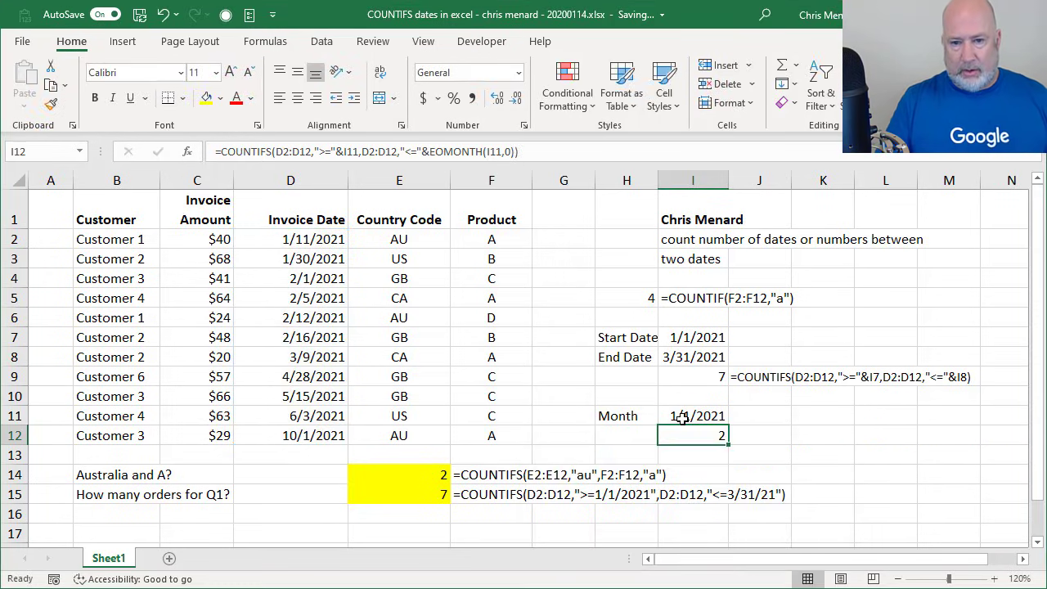
- Verify I12's count of 2 against the two January invoice dates in column D
{"action": "left_click", "coordinate": [682, 417]}
{"action": "left_click", "coordinate": [669, 434]}
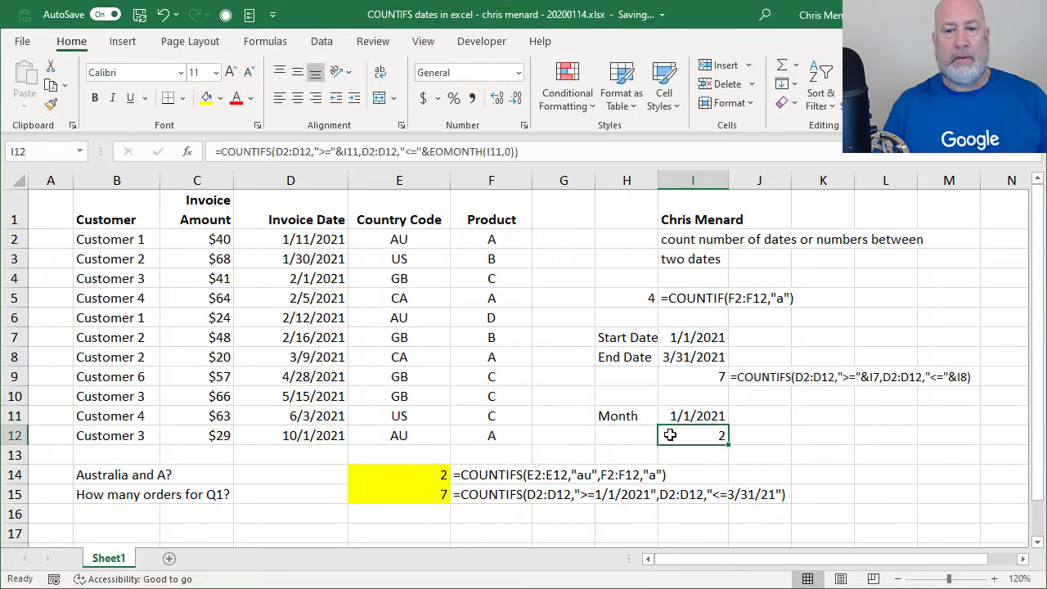
{"action": "left_click", "coordinate": [685, 416]}
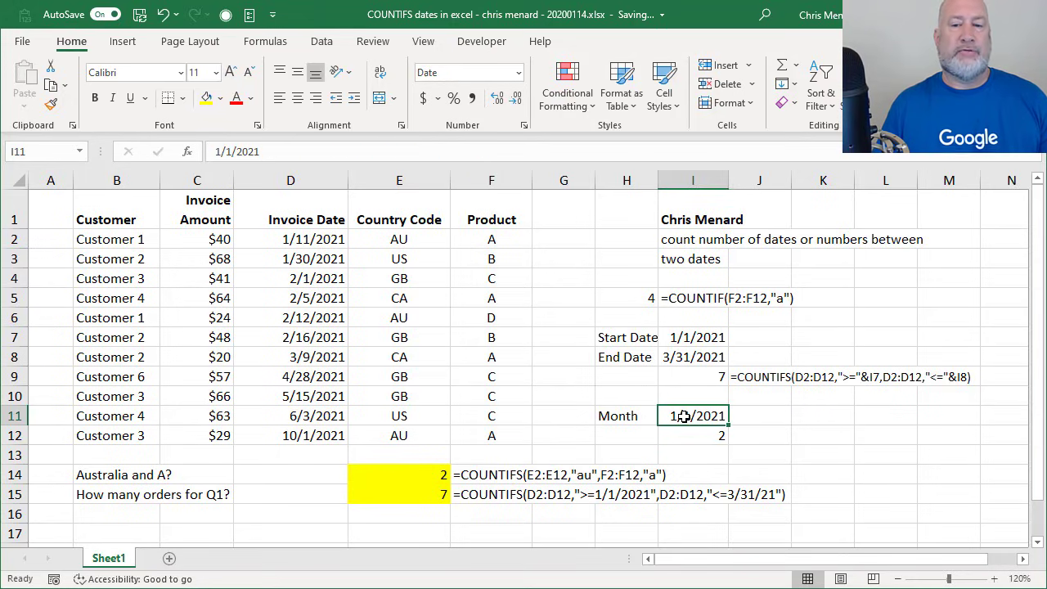
{"action": "left_click", "coordinate": [689, 432]}
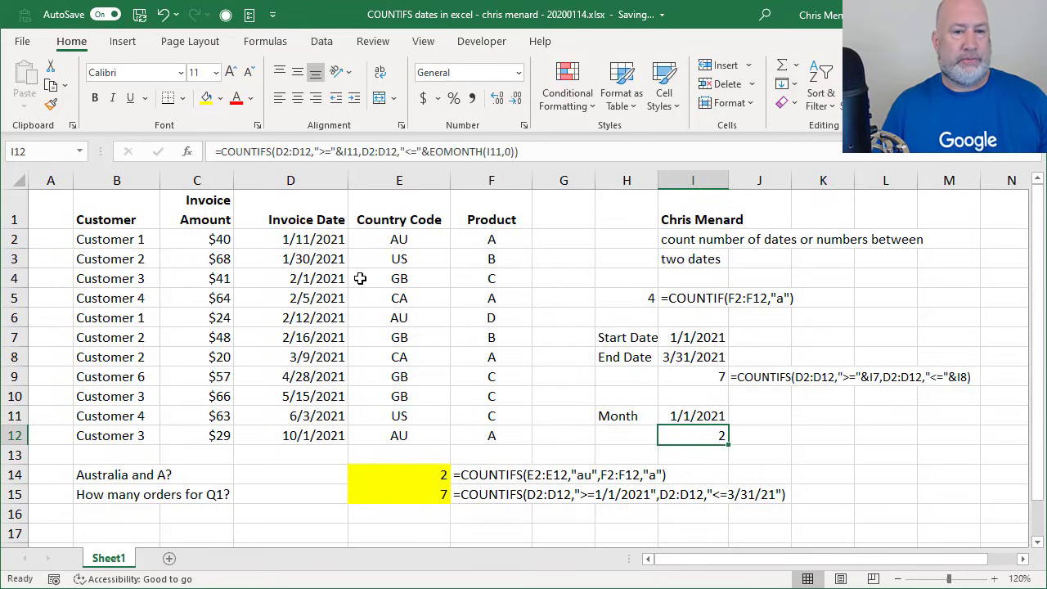
{"action": "left_click_drag", "start_coordinate": [316, 240], "coordinate": [315, 258]}
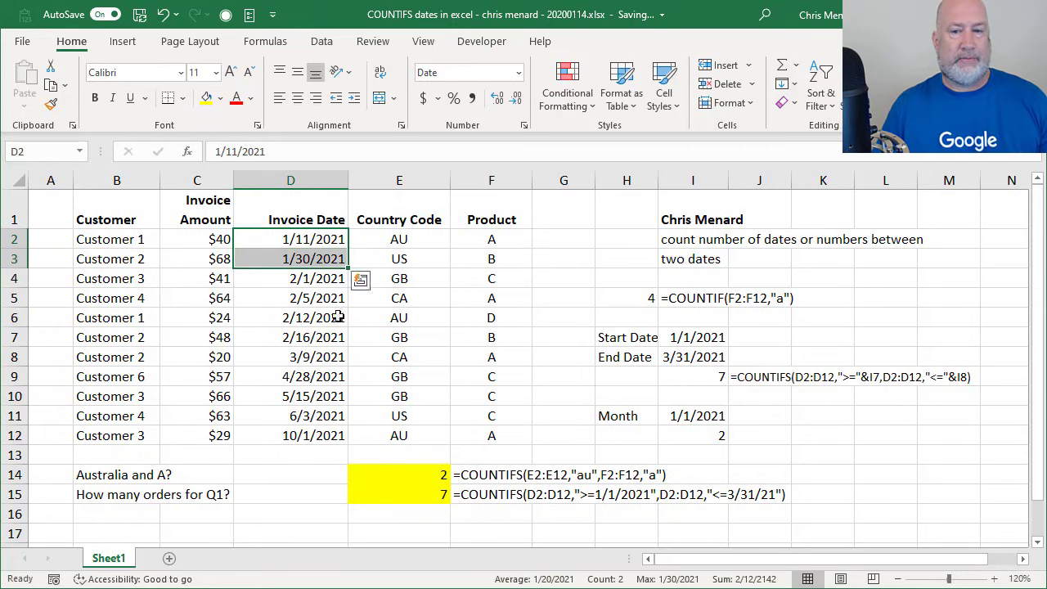
{"action": "left_click", "coordinate": [694, 435]}
{"action": "left_click", "coordinate": [697, 417]}
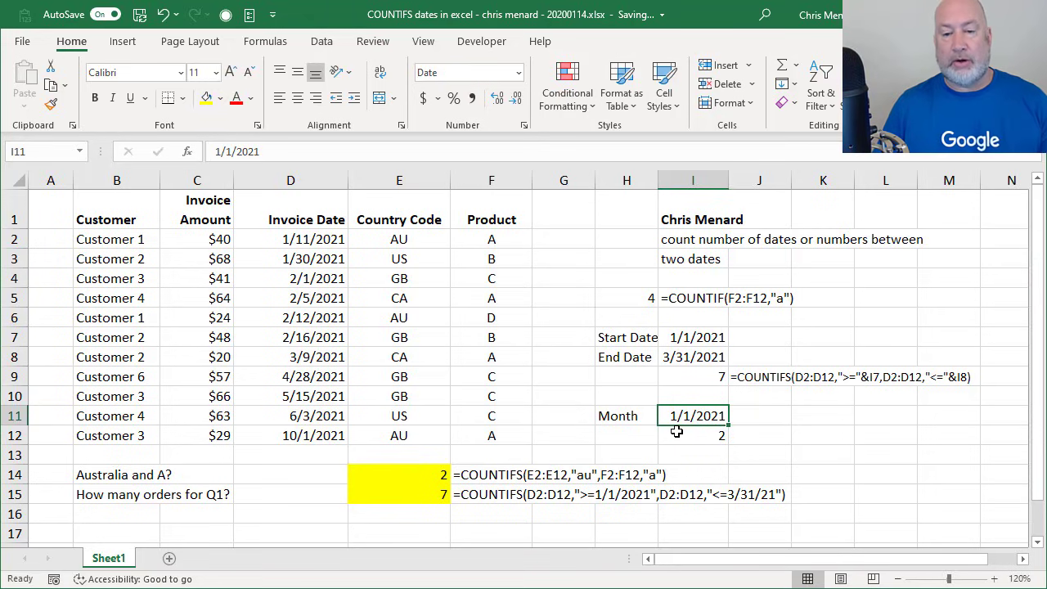
{"action": "left_click", "coordinate": [677, 432]}
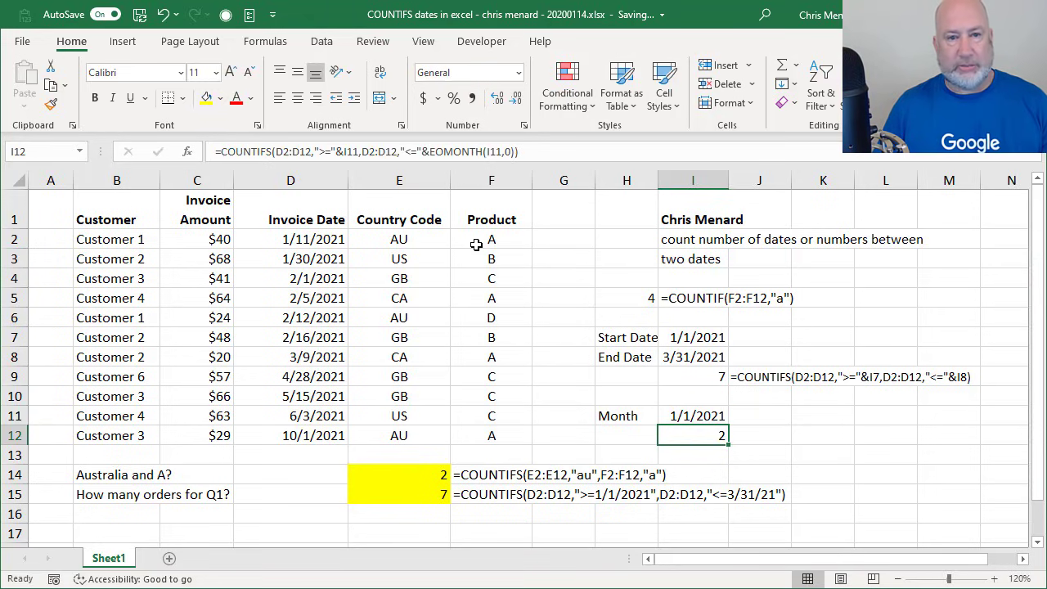
- Change EOMONTH's months argument in I12 to 1 and compare with invoice dates through February
{"action": "left_click", "coordinate": [509, 152]}
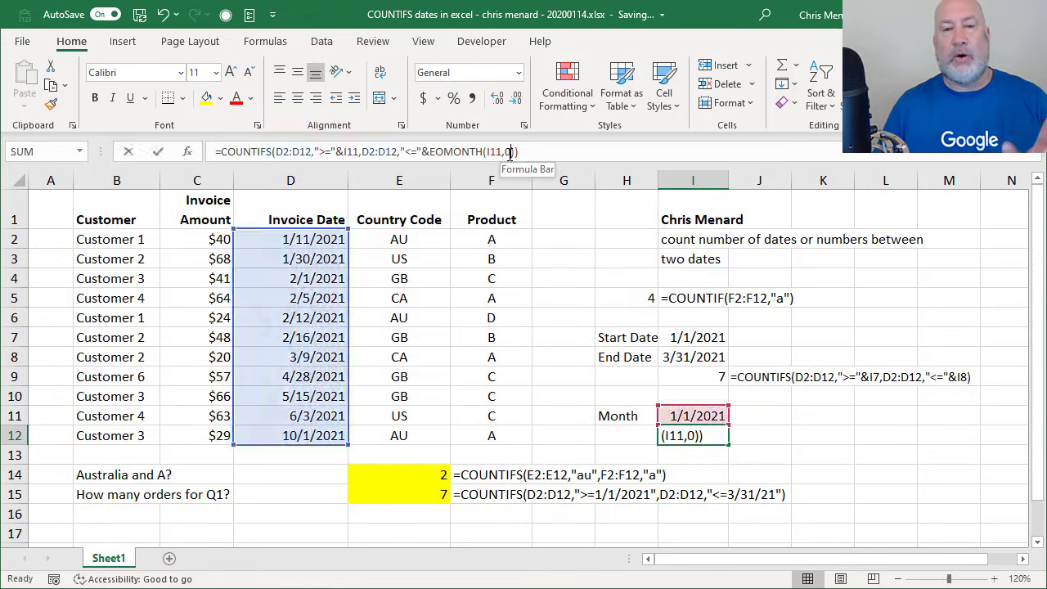
{"action": "key", "text": "BackSpace"}
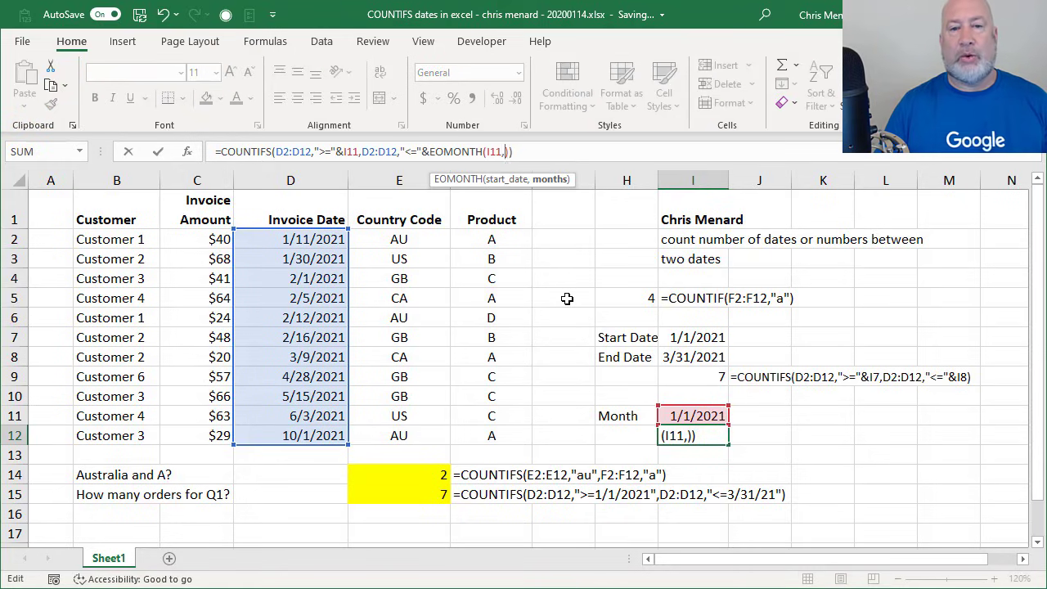
{"action": "type", "text": "1"}
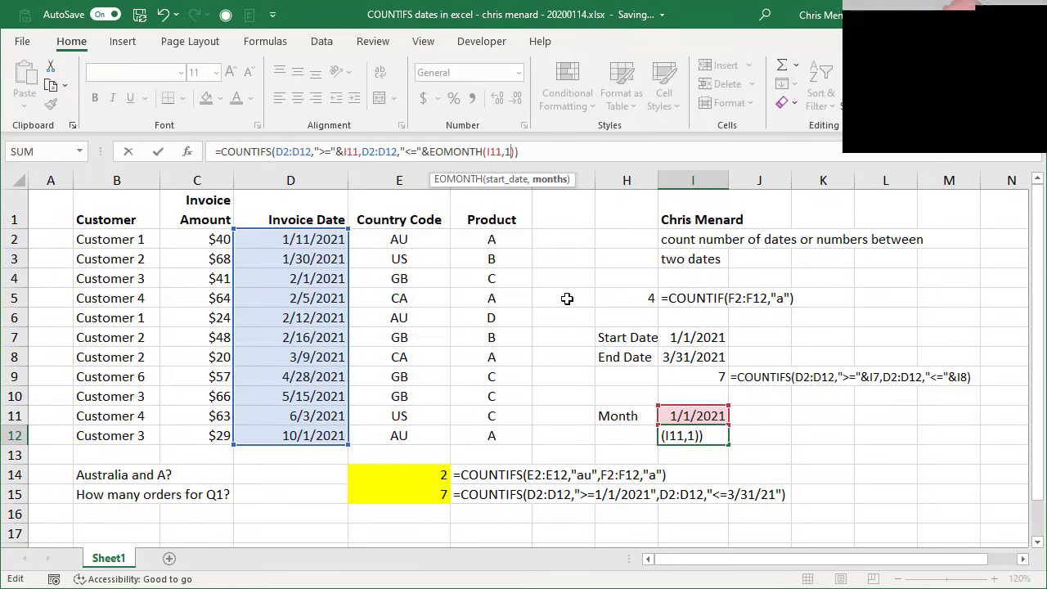
{"action": "key", "text": "ctrl+Return"}
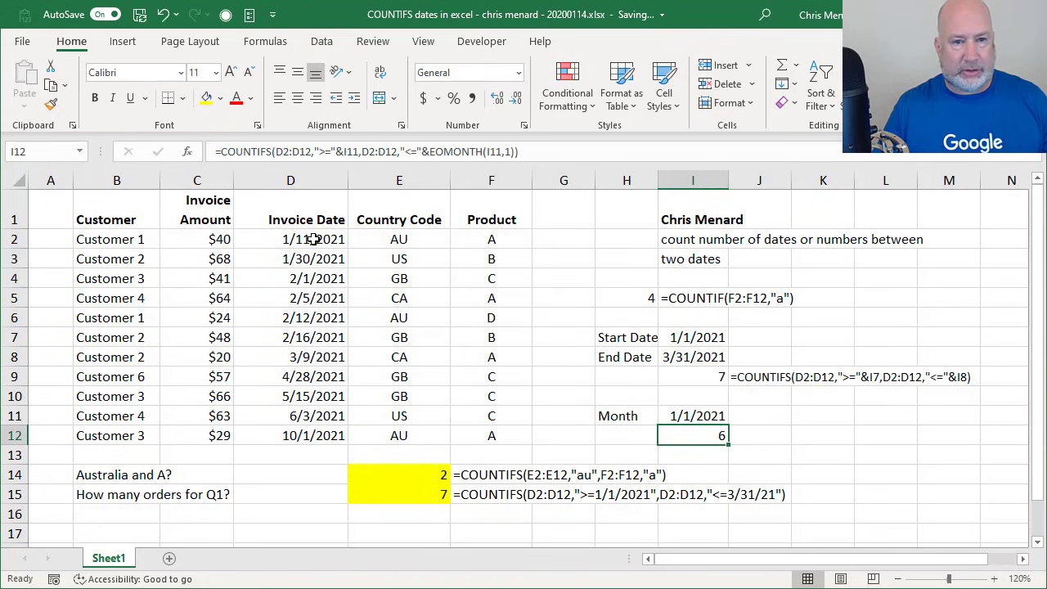
{"action": "left_click_drag", "start_coordinate": [314, 242], "coordinate": [310, 335]}
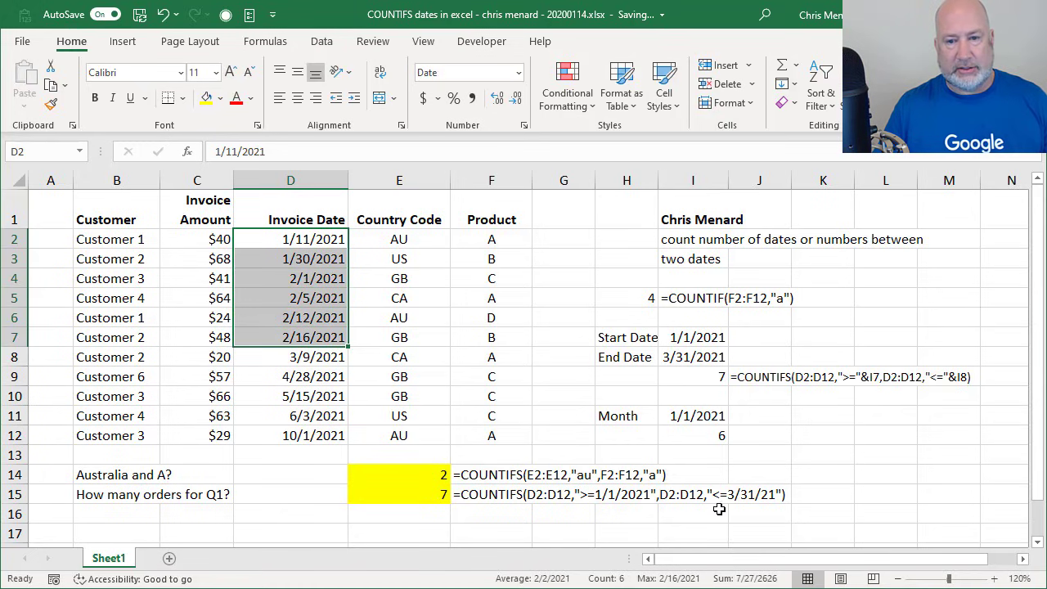
{"action": "left_click", "coordinate": [710, 438]}
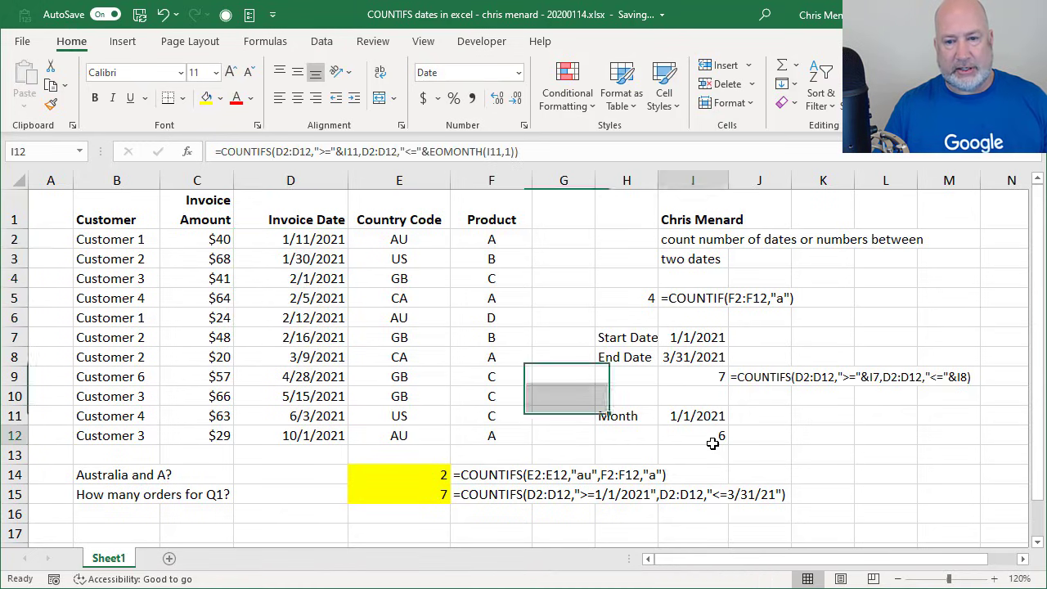
- Try 3 as the EOMONTH months argument in the I12 formula
{"action": "left_click", "coordinate": [511, 153]}
{"action": "key", "text": "BackSpace"}
{"action": "type", "text": "3"}
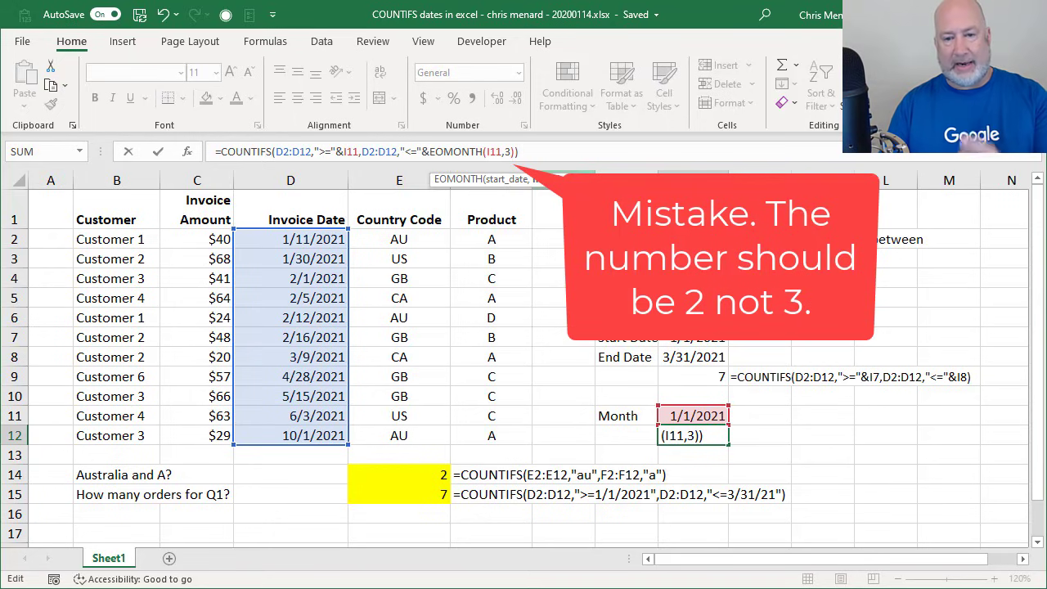
{"action": "key", "text": "Return"}
- Correct the months argument to 2 so I12 counts the Q1 total of 7
{"action": "left_click", "coordinate": [693, 435]}
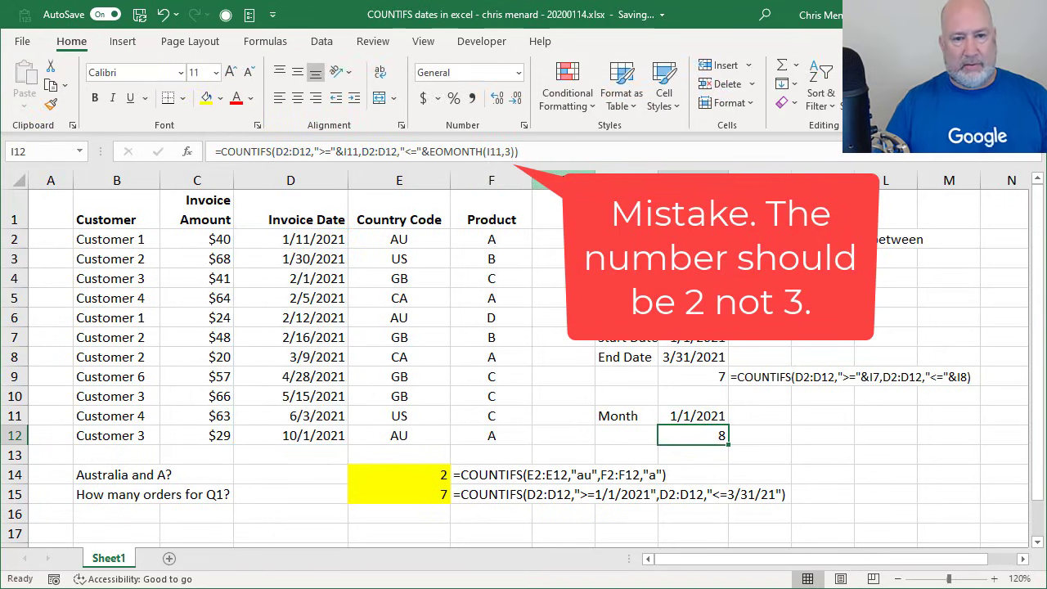
{"action": "left_click", "coordinate": [695, 417]}
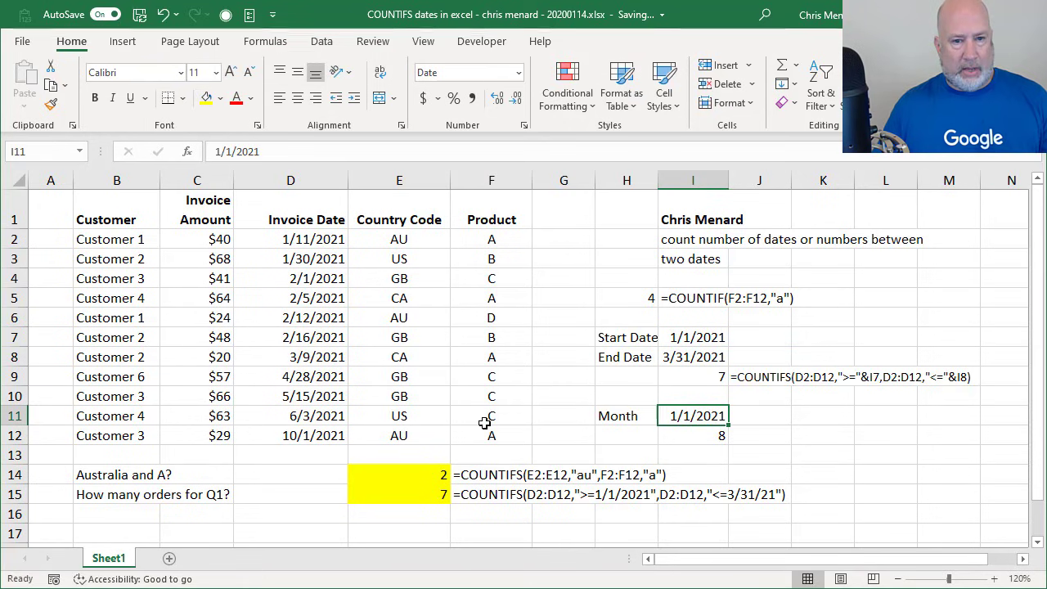
{"action": "left_click", "coordinate": [684, 432]}
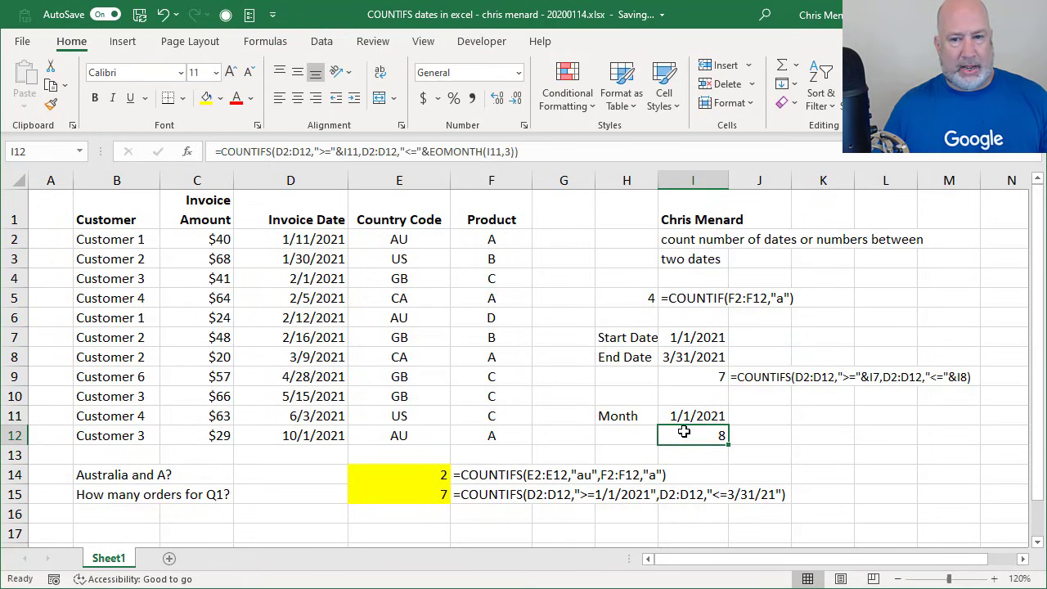
{"action": "left_click", "coordinate": [508, 152]}
{"action": "key", "text": "BackSpace"}
{"action": "type", "text": "2"}
{"action": "key", "text": "ctrl+Return"}
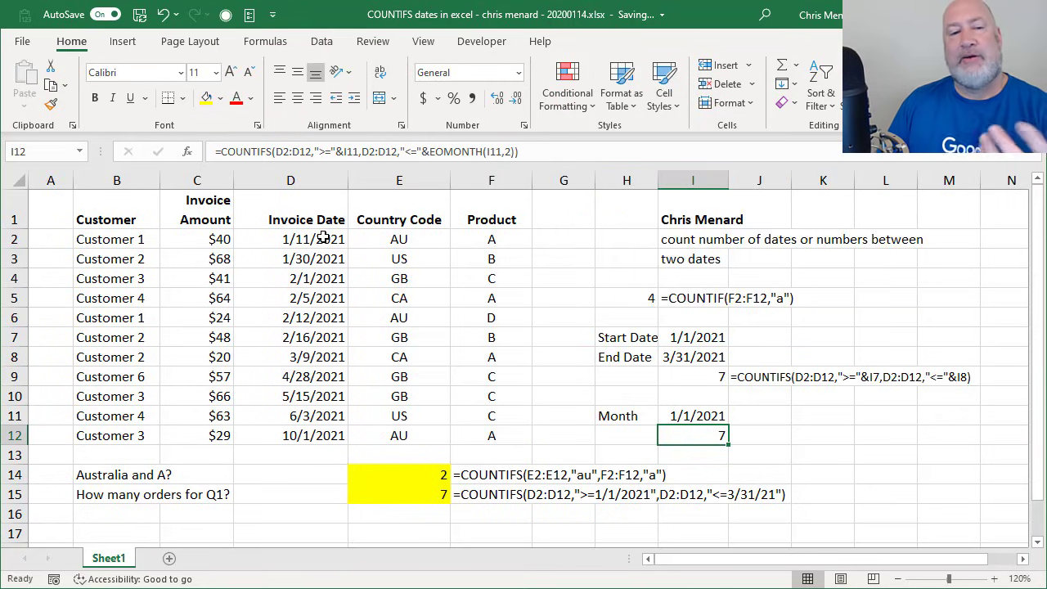
- Check the Q1 dates D2:D8, then rename the H11 label from Month to Qtr
{"action": "left_click_drag", "start_coordinate": [326, 235], "coordinate": [315, 365]}
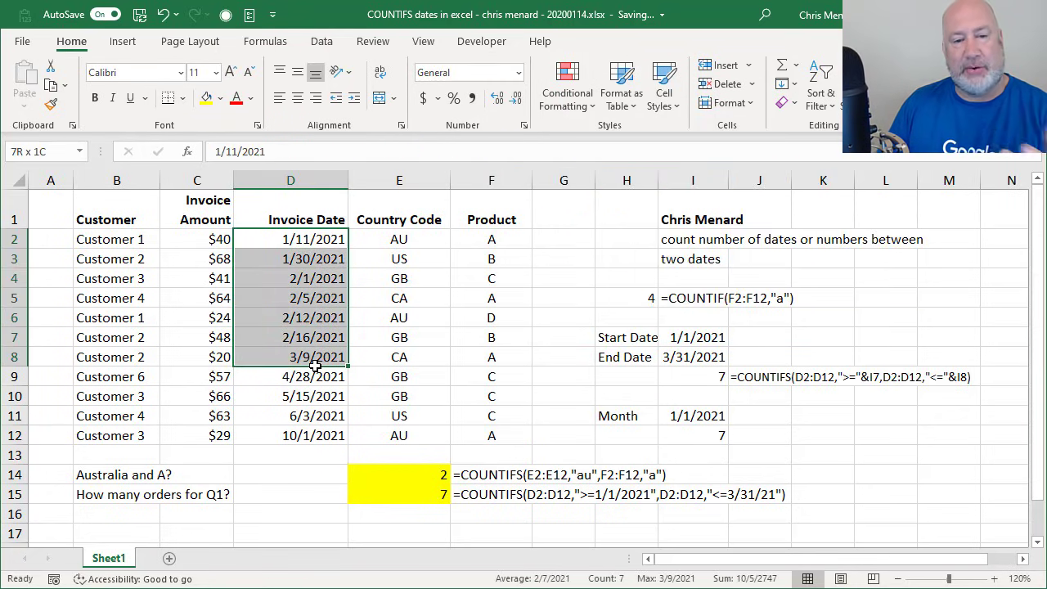
{"action": "left_click", "coordinate": [670, 434]}
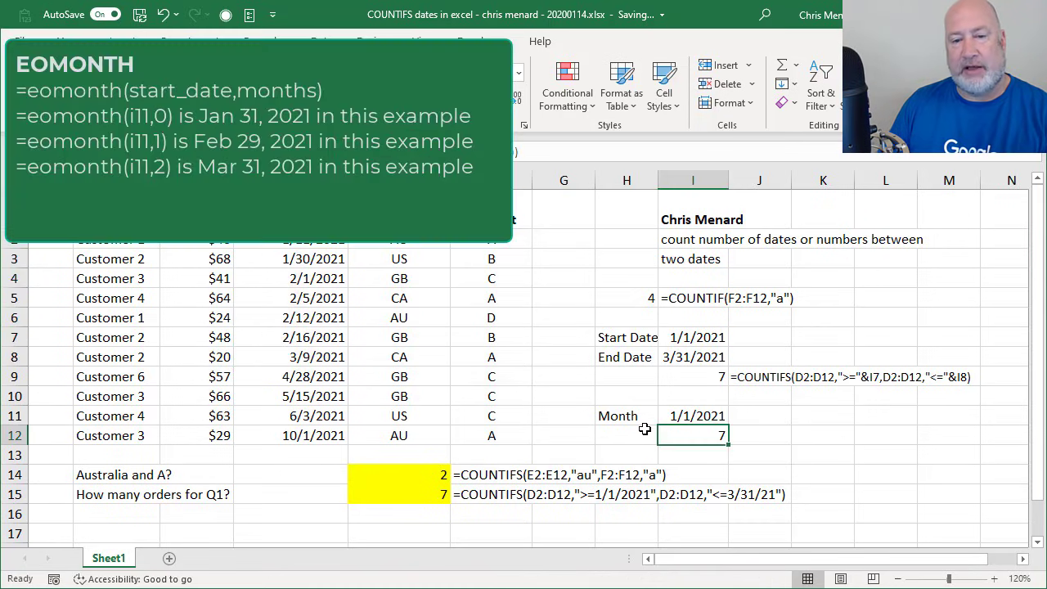
{"action": "left_click", "coordinate": [628, 418]}
{"action": "type", "text": "Qu"}
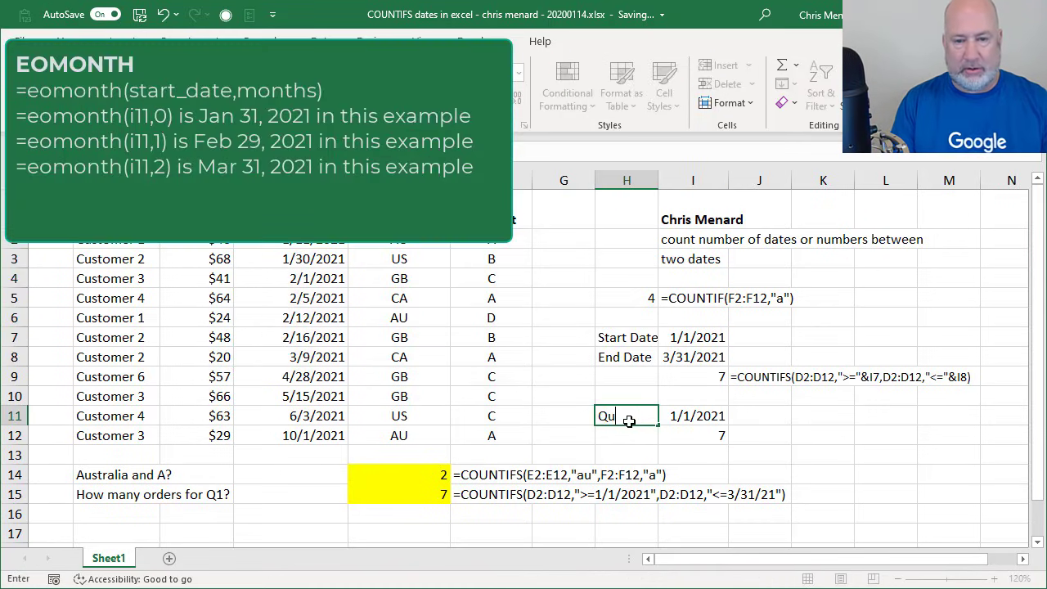
{"action": "key", "text": "BackSpace"}
{"action": "key", "text": "BackSpace"}
{"action": "type", "text": "Qua"}
{"action": "key", "text": "BackSpace"}
{"action": "key", "text": "BackSpace"}
{"action": "type", "text": "tr"}
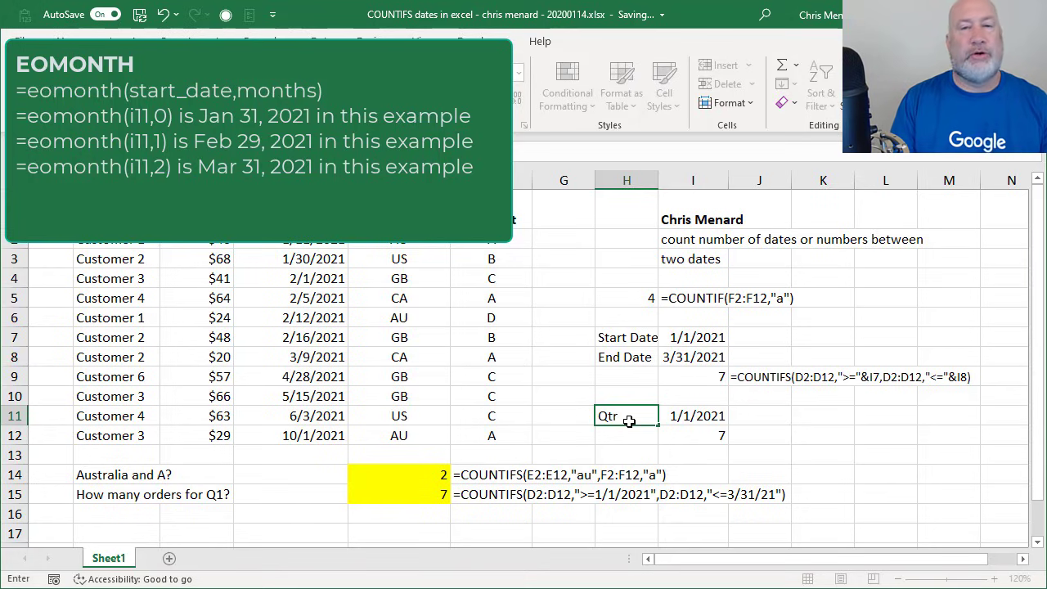
{"action": "key", "text": "Return"}
- Copy the formula-text formula from J9 into J12 to display I12's formula
{"action": "key", "text": "Right"}
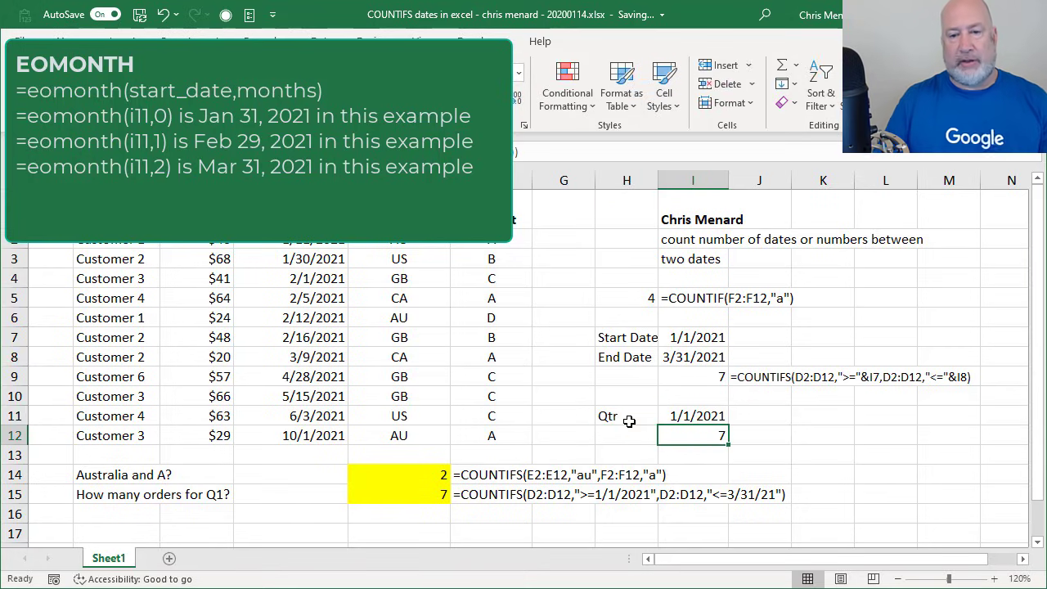
{"action": "left_click", "coordinate": [740, 376]}
{"action": "key", "text": "ctrl+c"}
{"action": "left_click", "coordinate": [742, 439]}
{"action": "key", "text": "ctrl+v"}
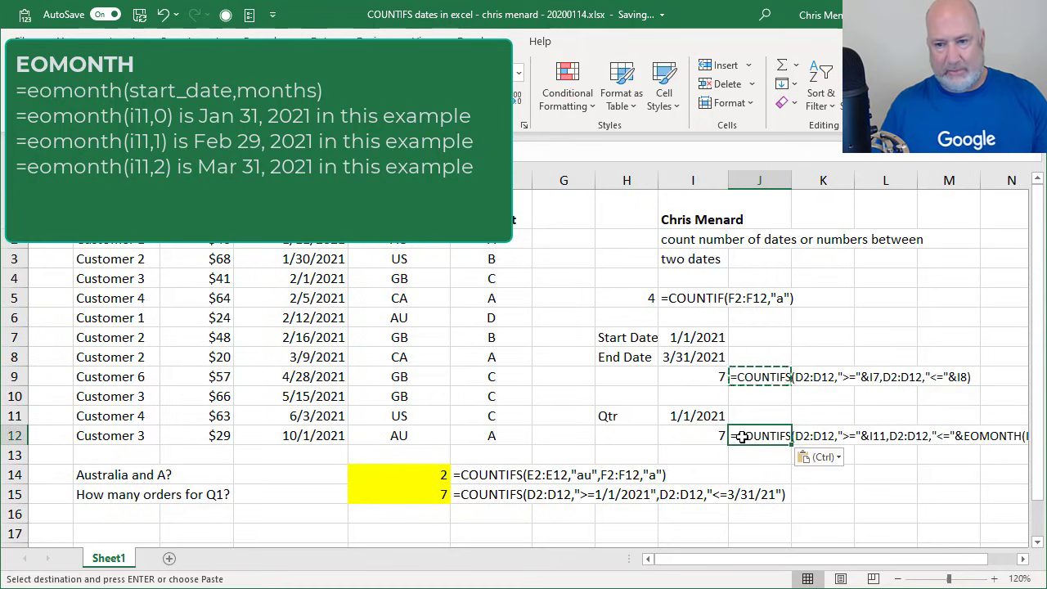
{"action": "key", "text": "Escape"}
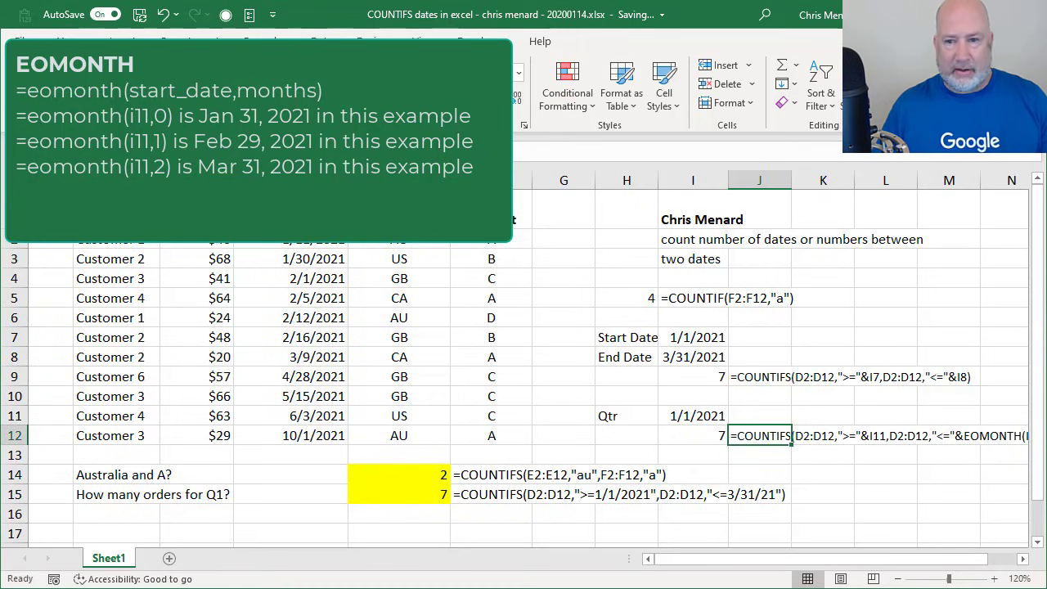
{"action": "double_click", "coordinate": [792, 435]}
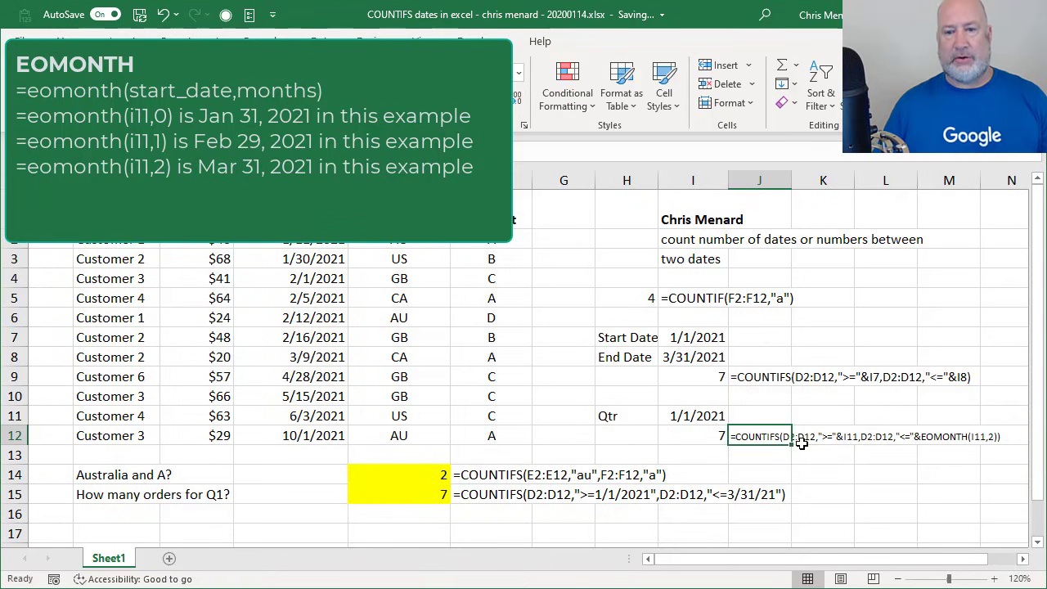
{"action": "left_click", "coordinate": [761, 394]}
{"action": "left_click", "coordinate": [757, 437]}
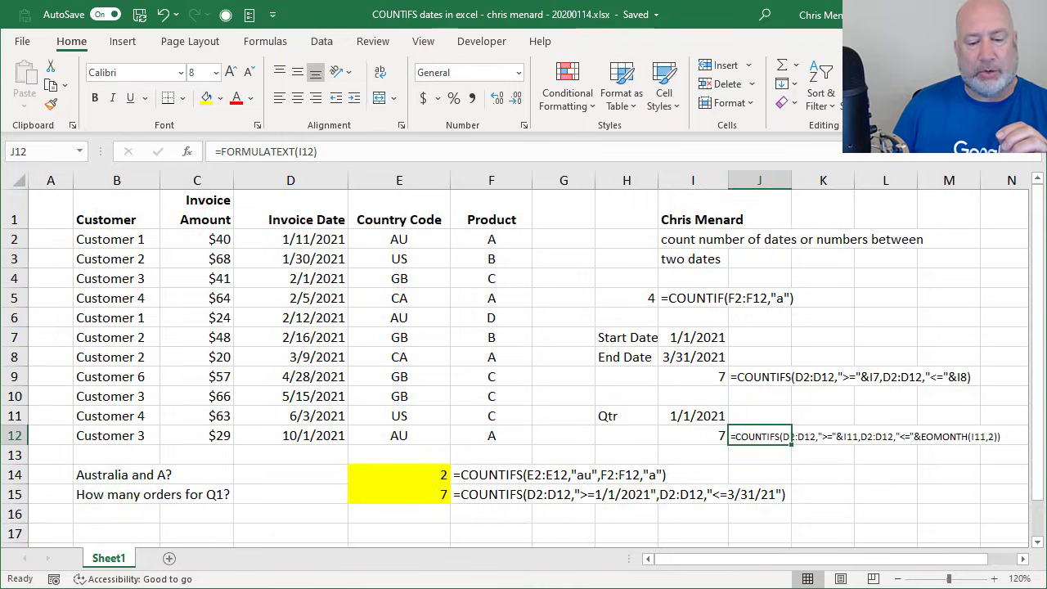
- Scroll through the OneNote Upcoming Videos - 2020 list, then return to Excel's row 5 COUNTIF example
{"action": "key", "text": "alt+Tab"}
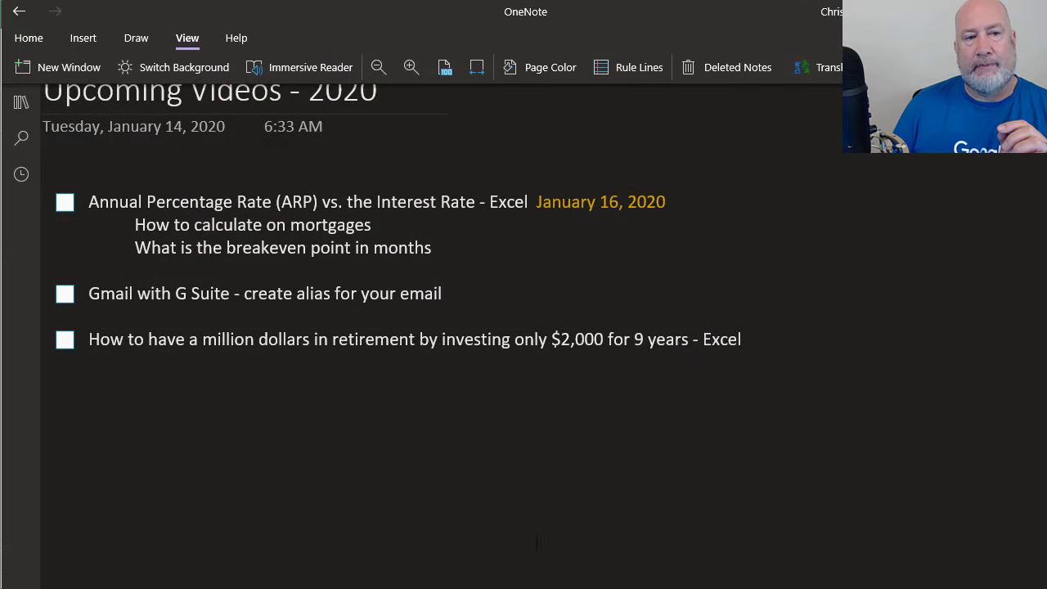
{"action": "scroll", "coordinate": [492, 353], "scroll_direction": "up", "scroll_amount": 1}
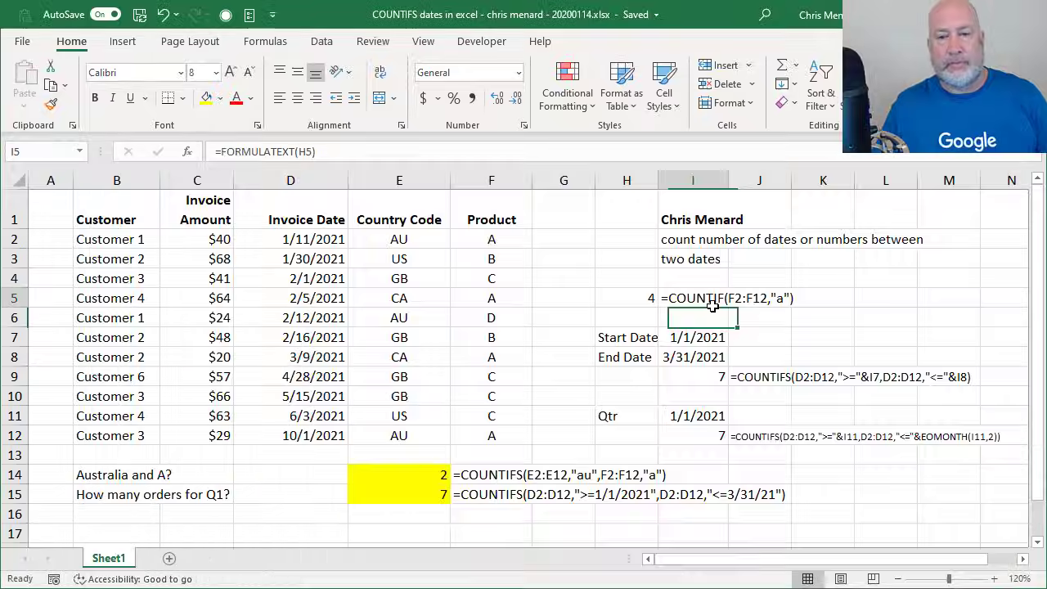
{"action": "left_click", "coordinate": [713, 304]}
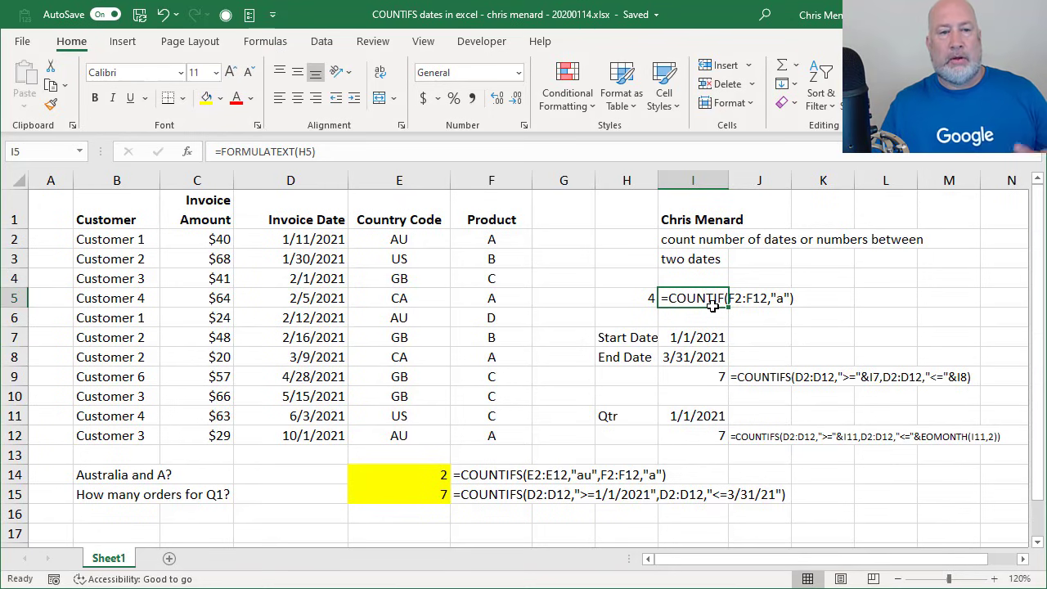